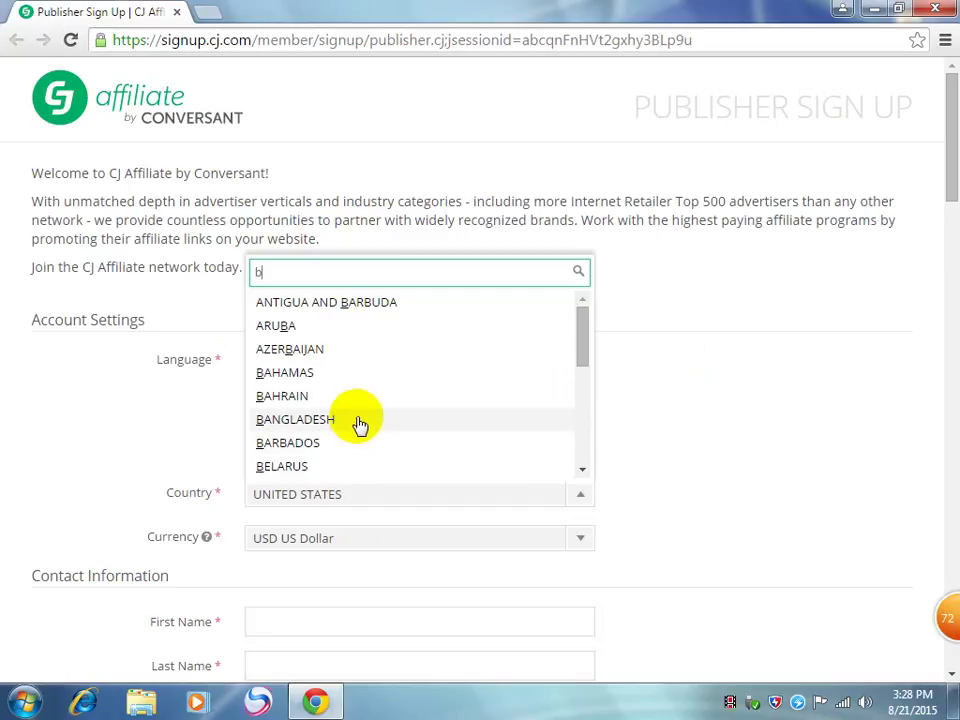
# - Choose BANGLADESH as the country, keeping English language and USD US Dollar currency
pyautogui.click(360, 421)
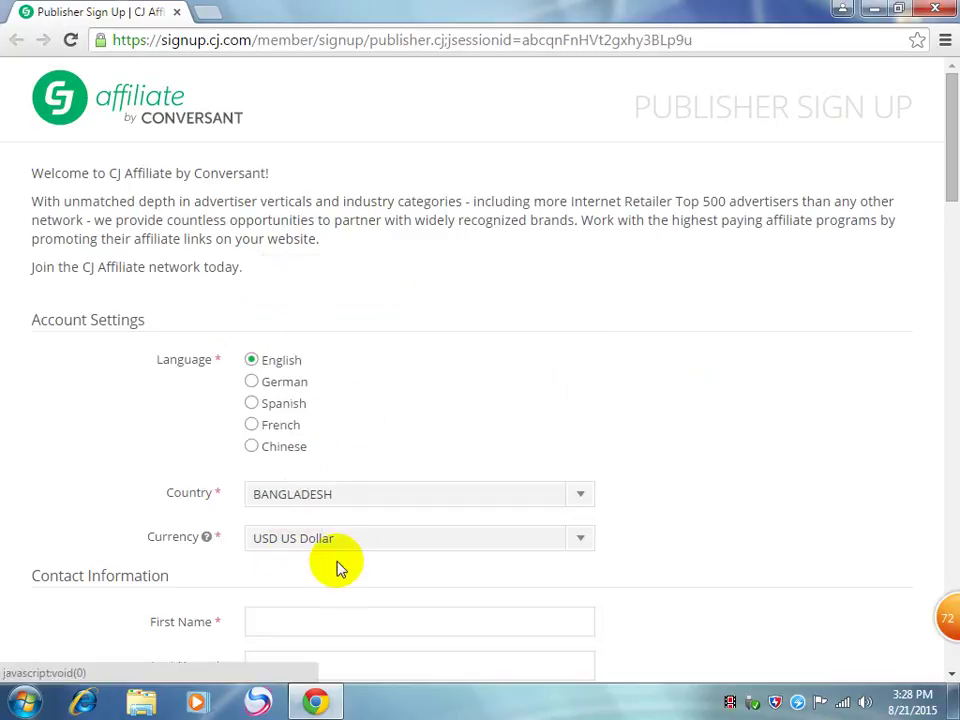
pyautogui.click(262, 665)
pyautogui.scroll(-2, 277, 612)
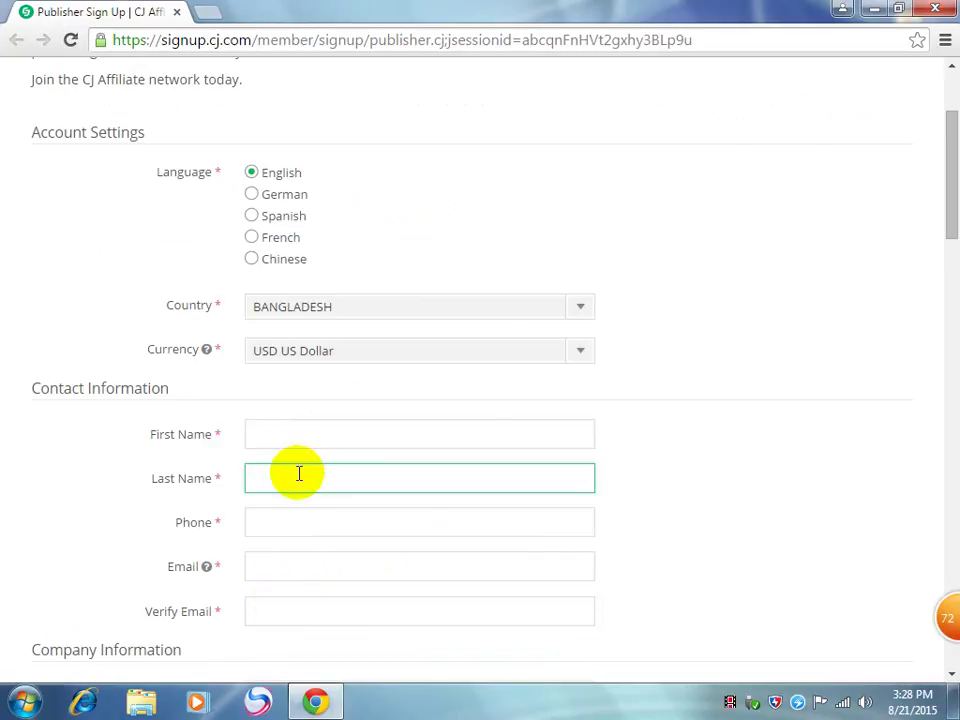
# - Enter the publisher's first and last name, correcting a typo in the first name
pyautogui.click(427, 432)
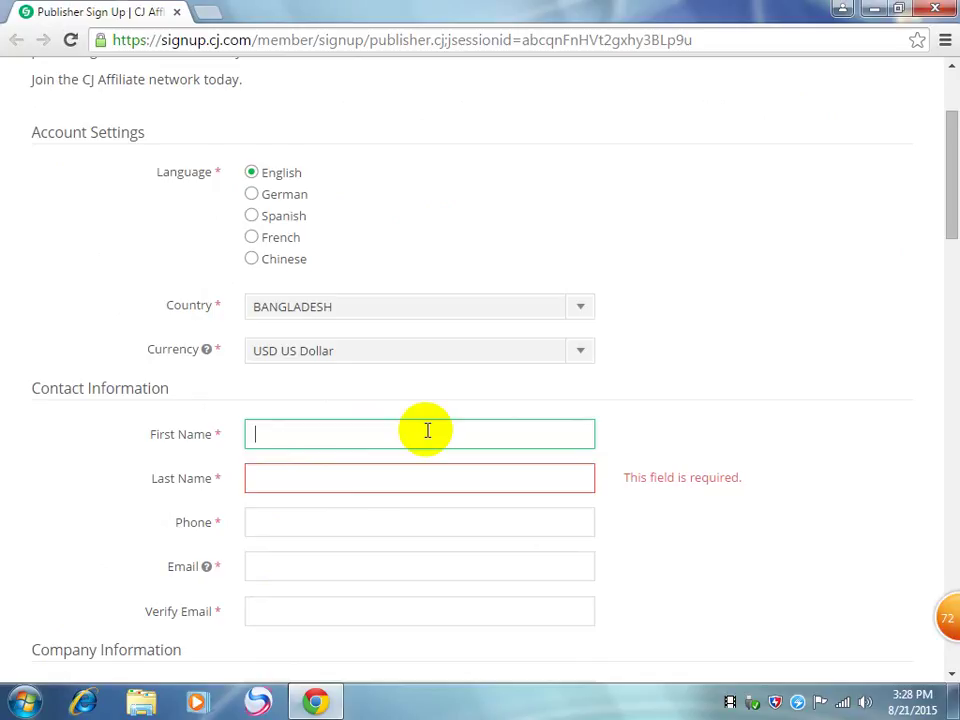
pyautogui.press('Tab')
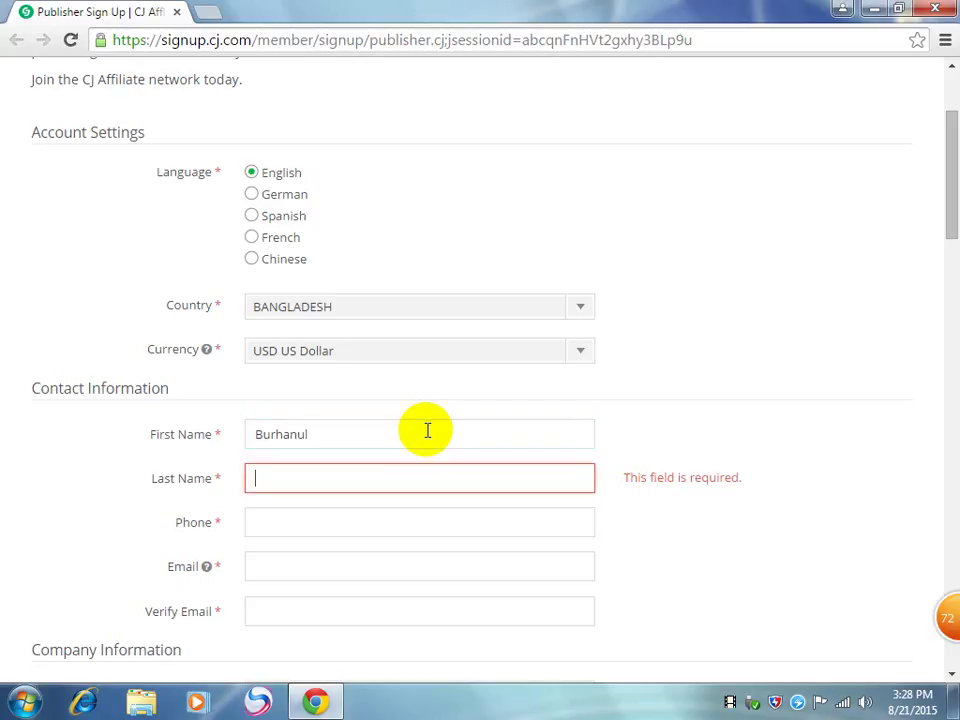
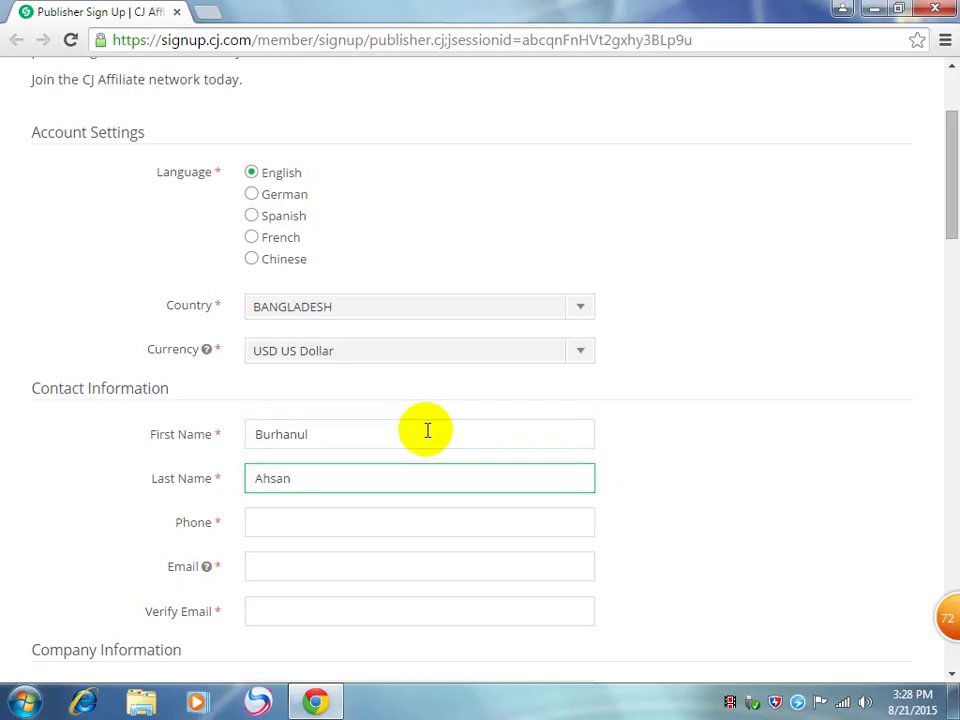
# - Fill in the contact phone number, the email address and the matching verification email
pyautogui.press('Tab')
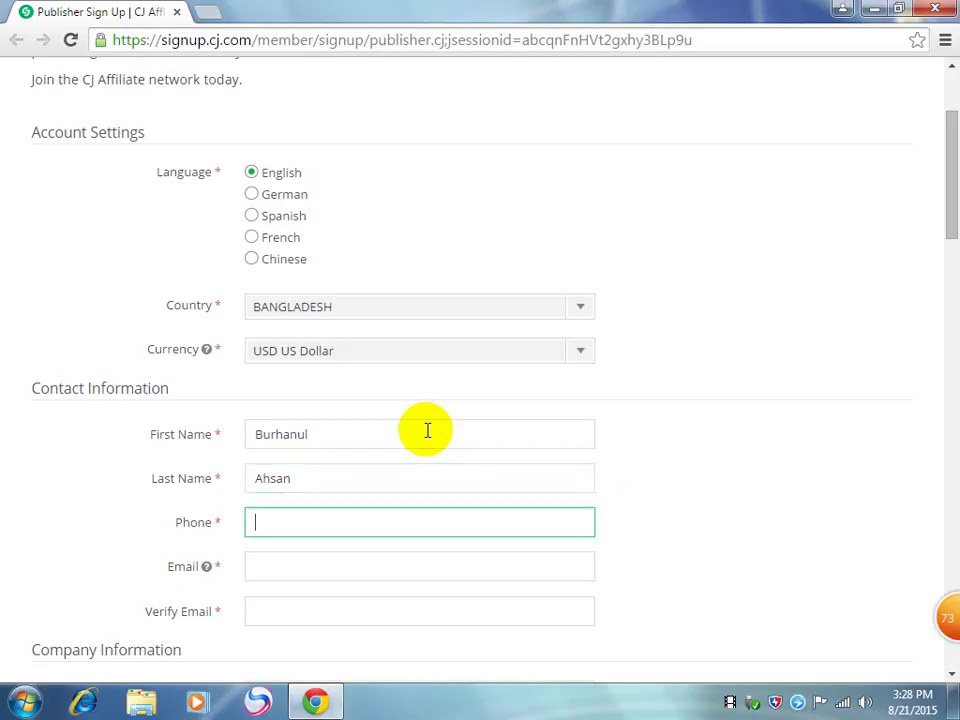
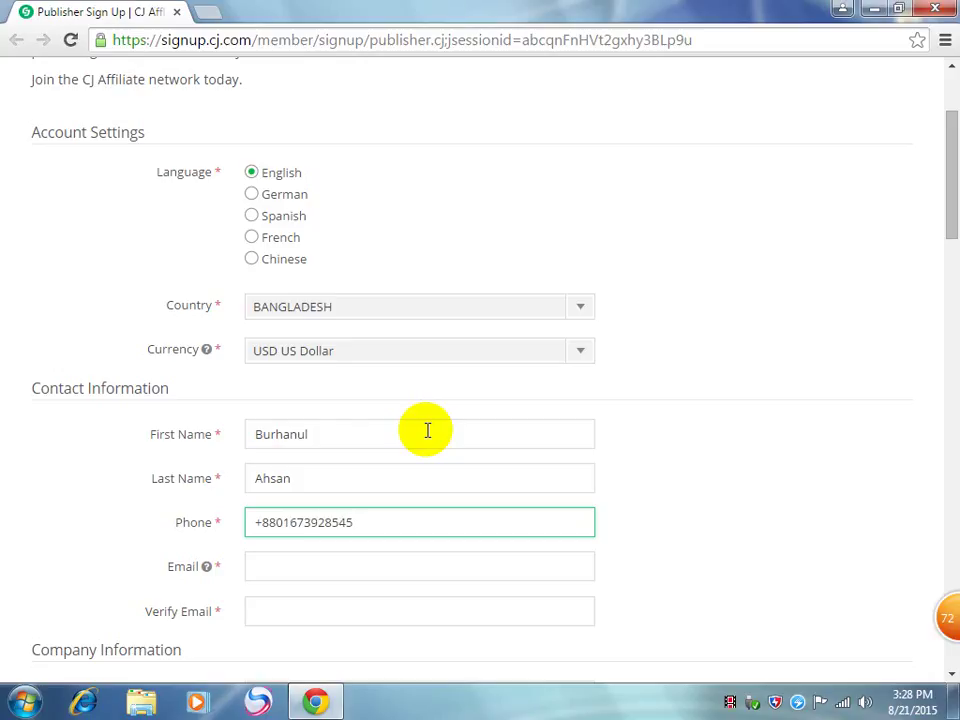
pyautogui.press('Tab')
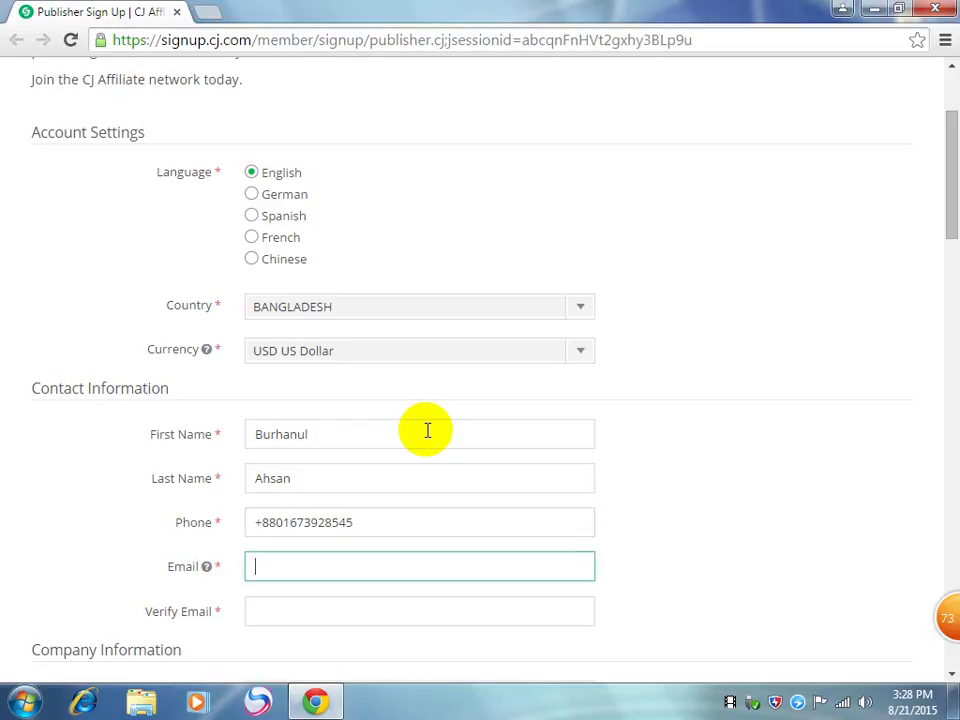
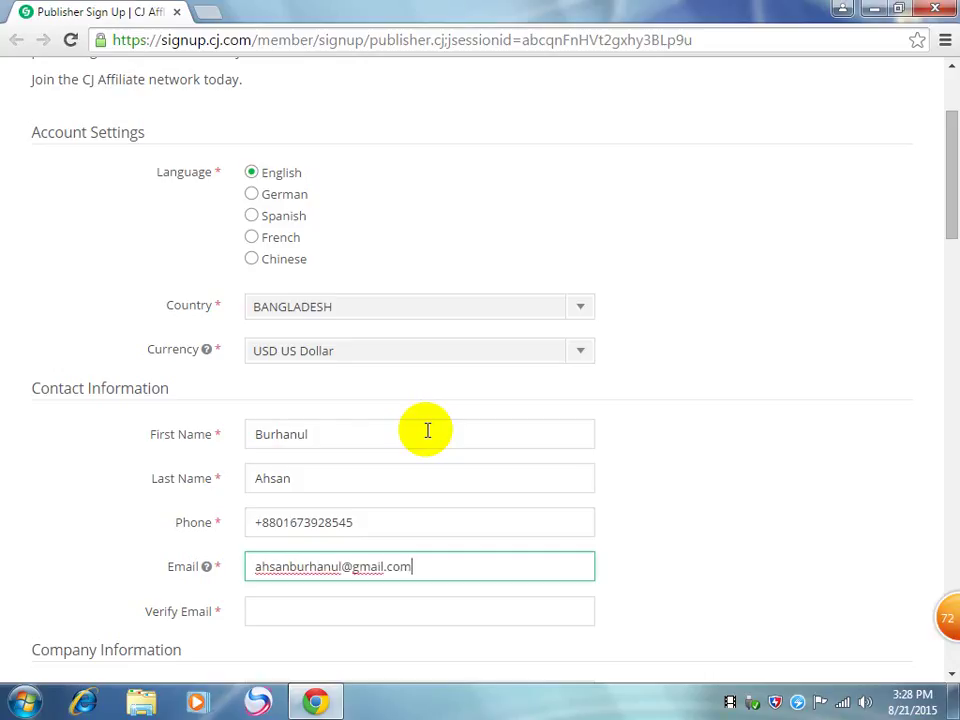
pyautogui.press('Tab')
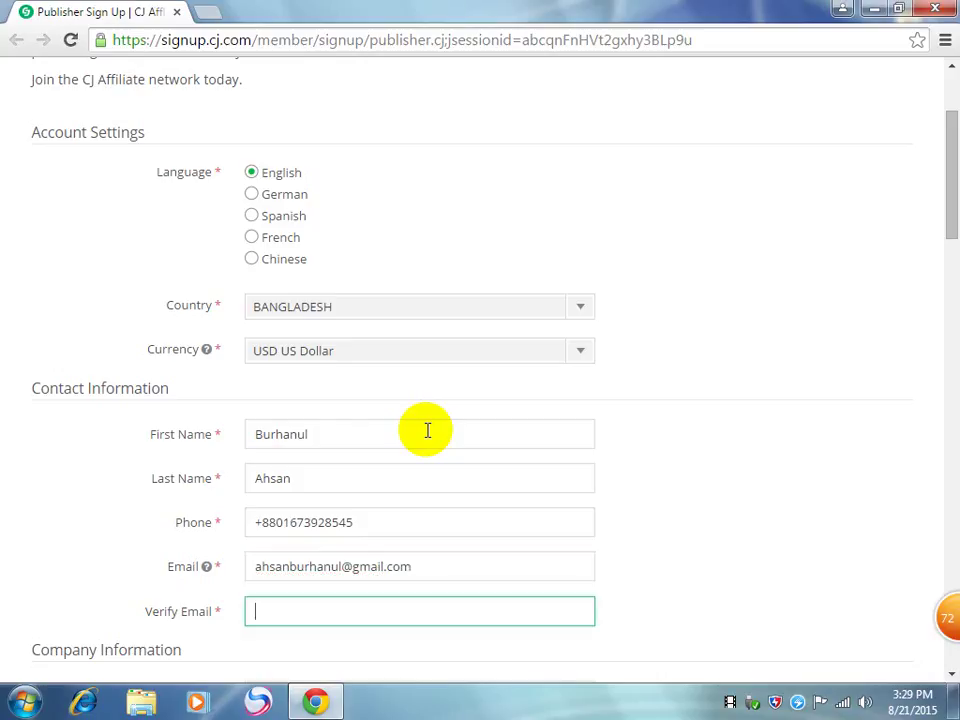
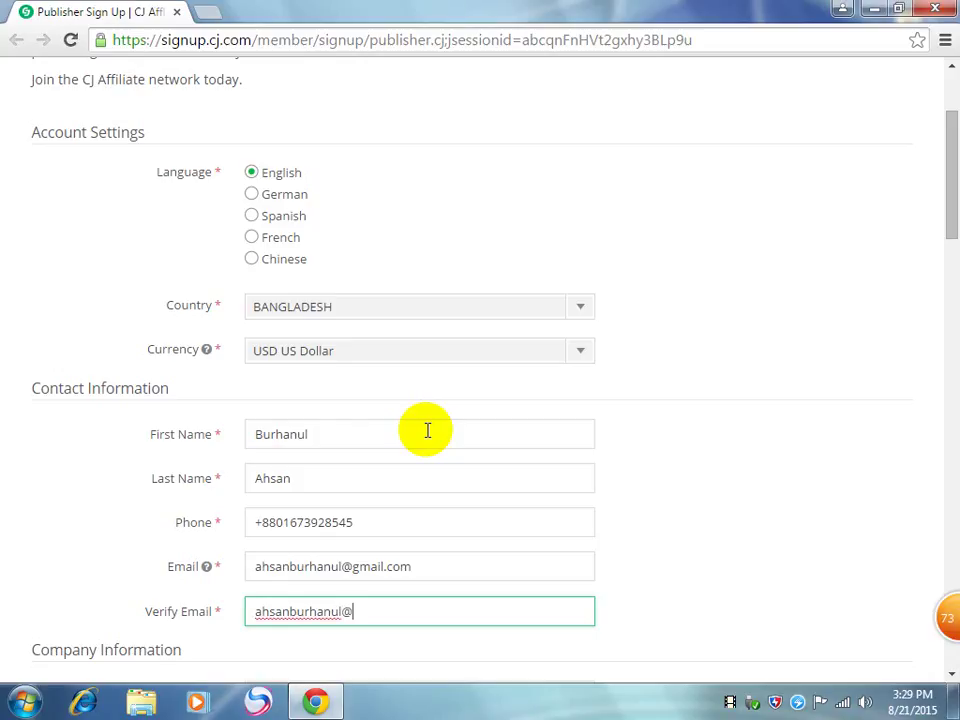
pyautogui.press('Tab')
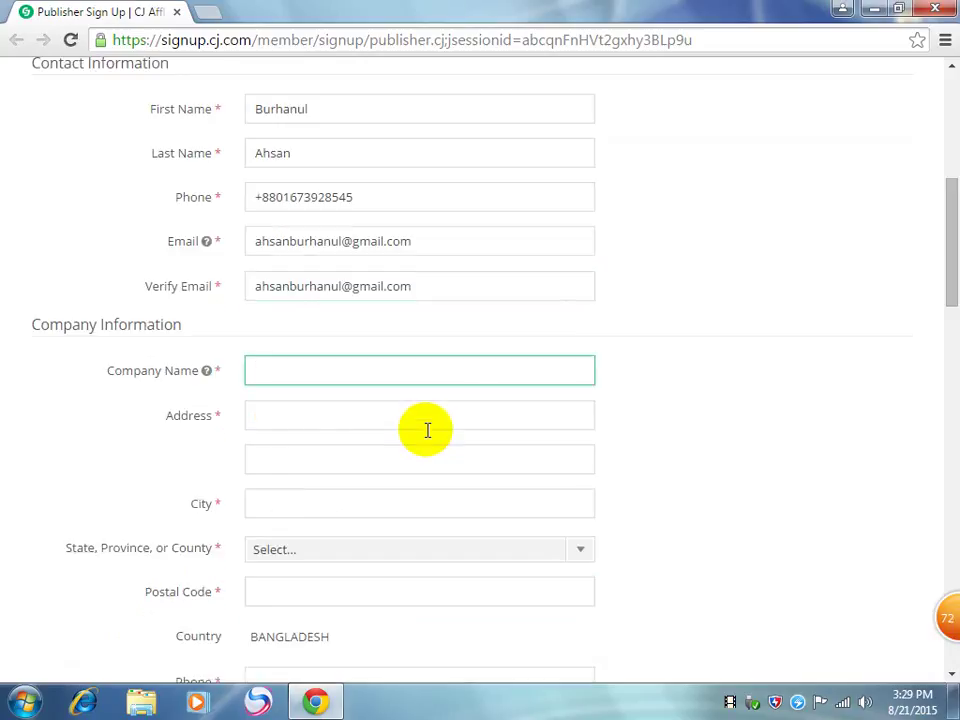
# - Enter the company name and type the house, block and section street address
pyautogui.click(427, 428)
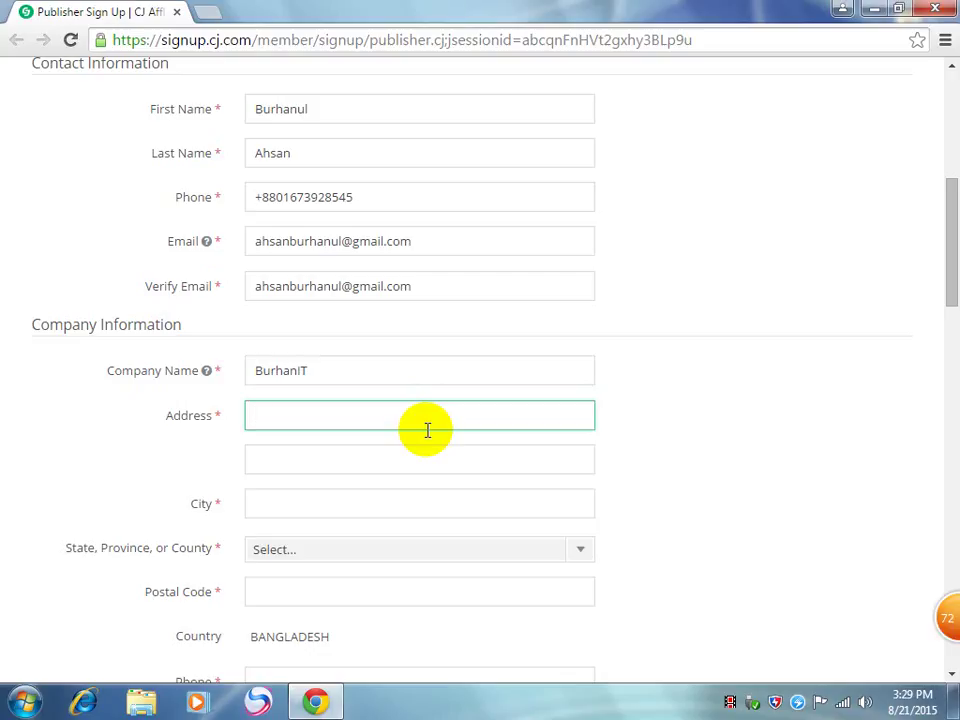
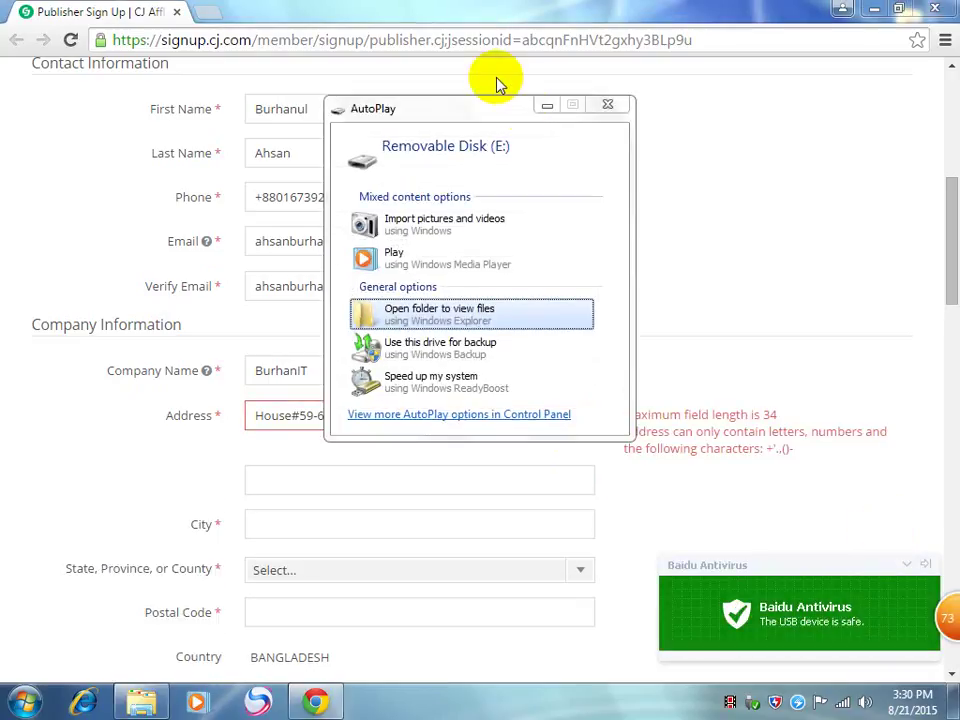
# - Dismiss the AutoPlay prompt and finish typing the section number in the first address line
pyautogui.click(548, 105)
pyautogui.click(517, 427)
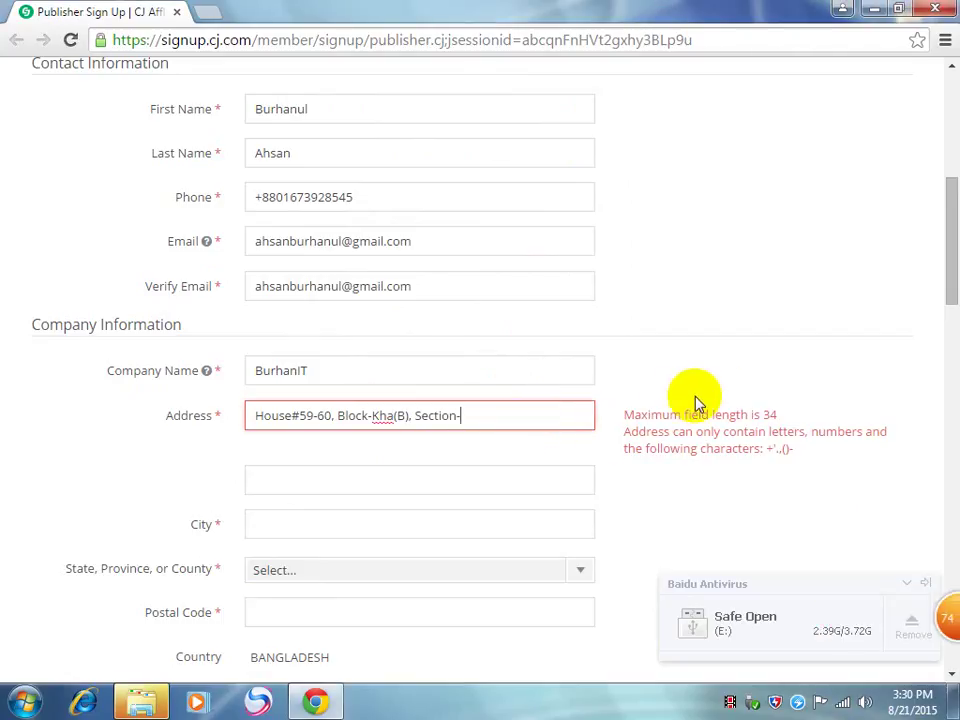
pyautogui.write('1')
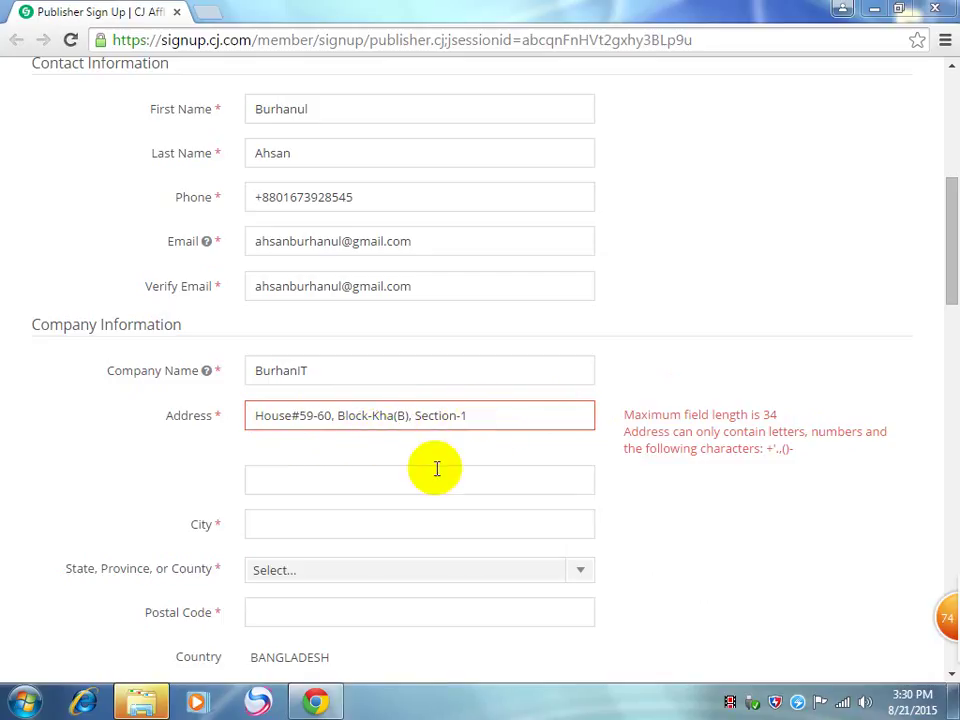
pyautogui.click(388, 480)
pyautogui.click(495, 408)
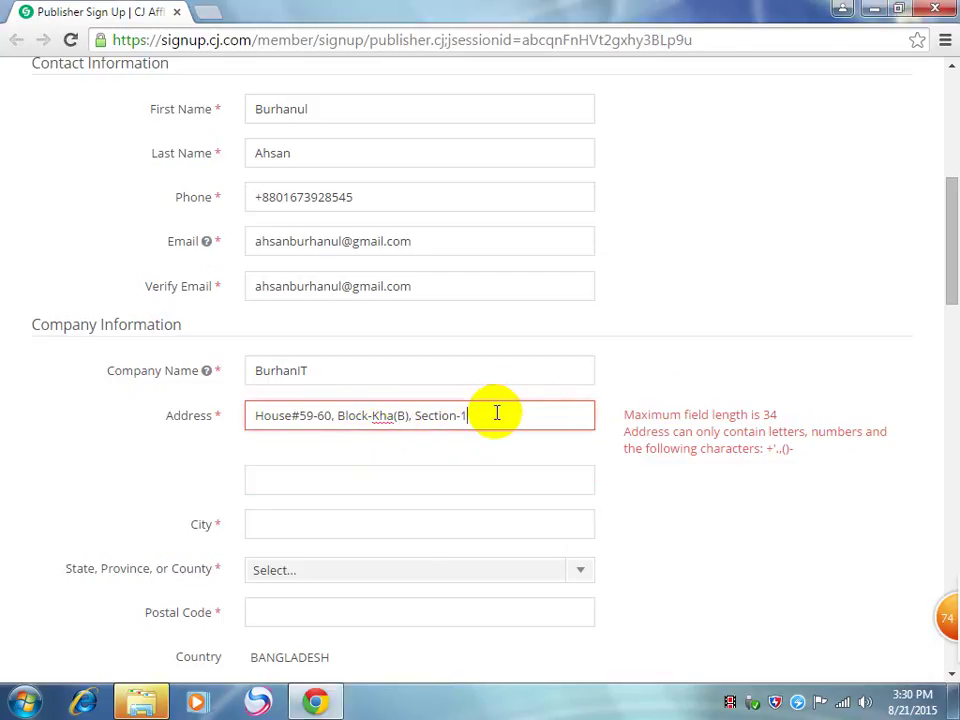
pyautogui.write(',')
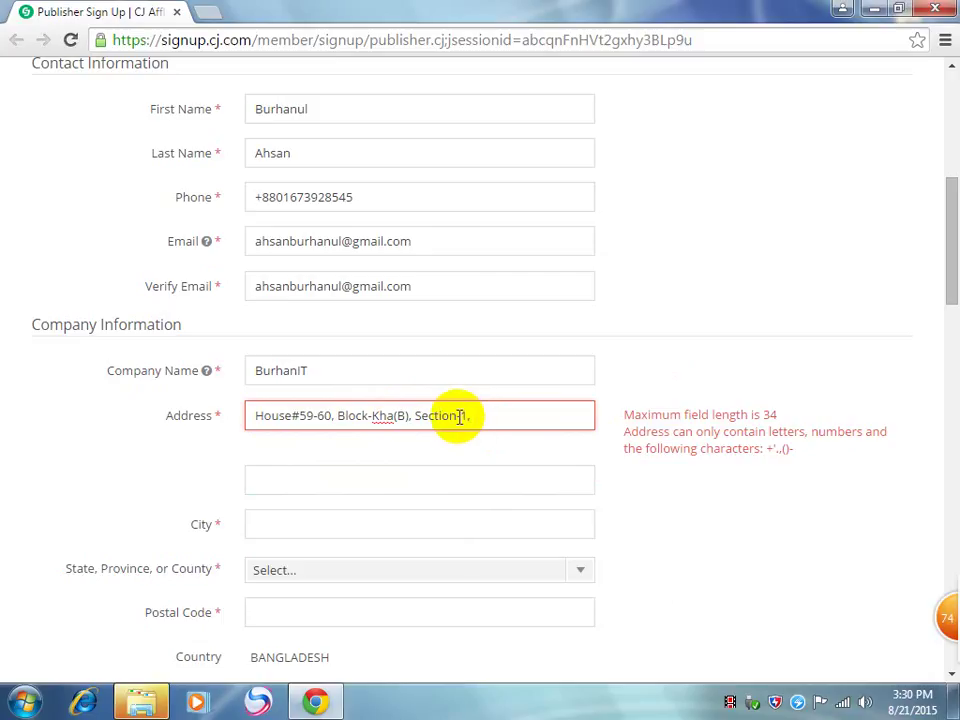
pyautogui.moveTo(461, 416); pyautogui.dragTo(437, 416)
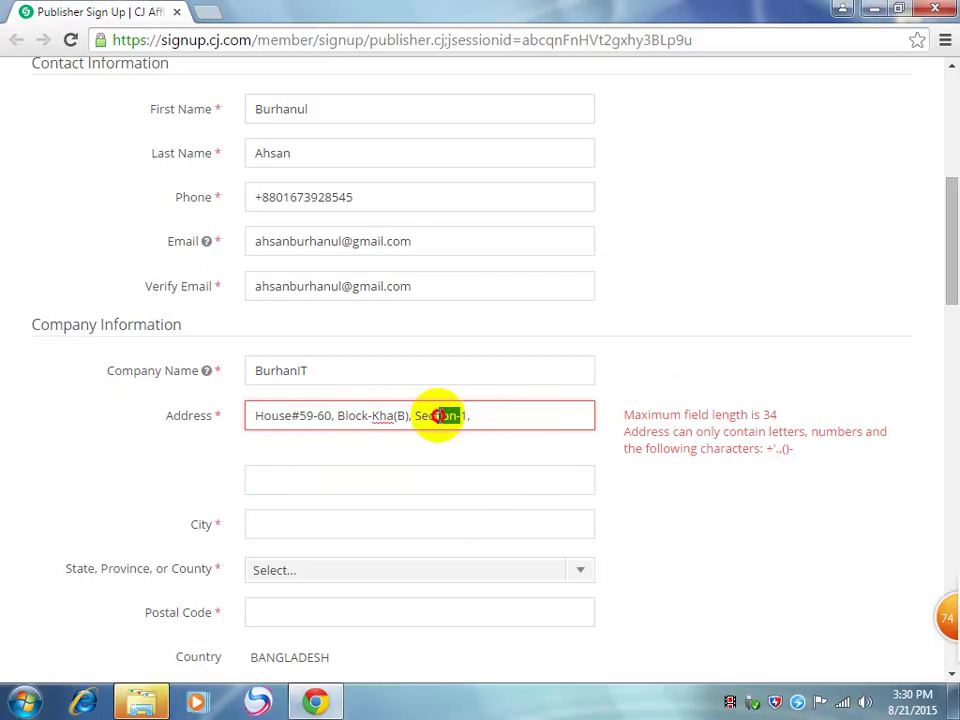
pyautogui.click(477, 416)
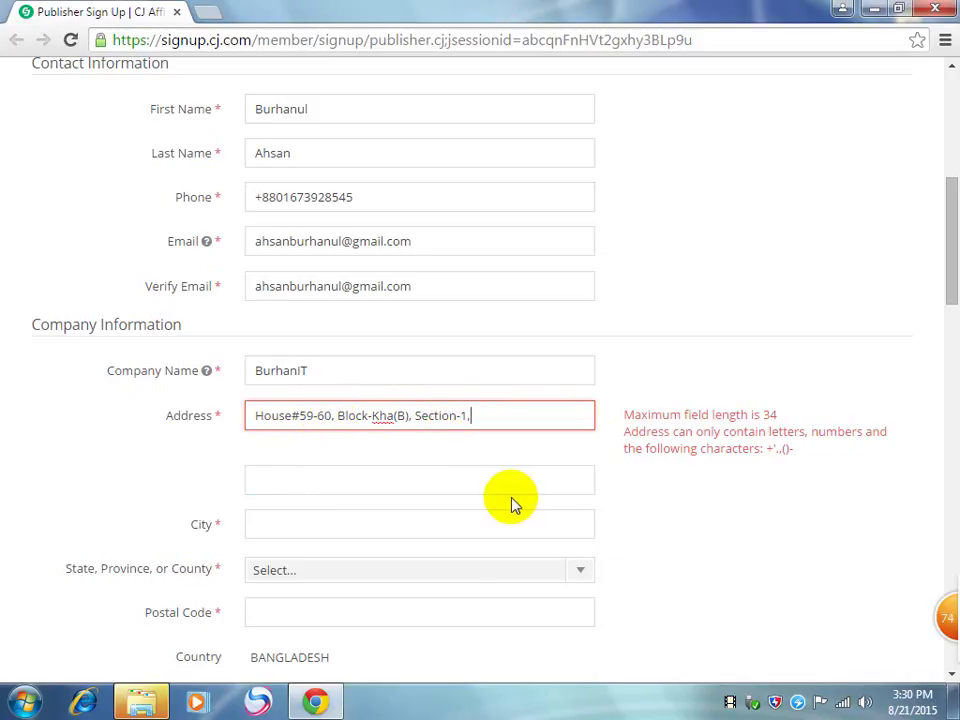
# - Remove the trailing comma and cut the section part so the line fits 34 characters
pyautogui.doubleClick(771, 414)
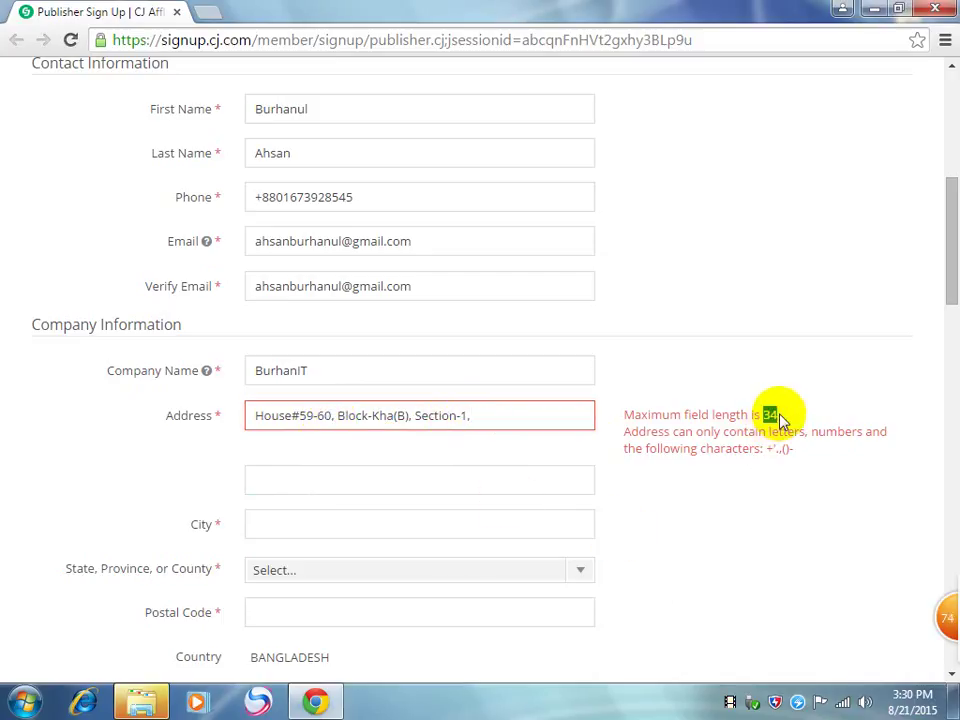
pyautogui.click(523, 418)
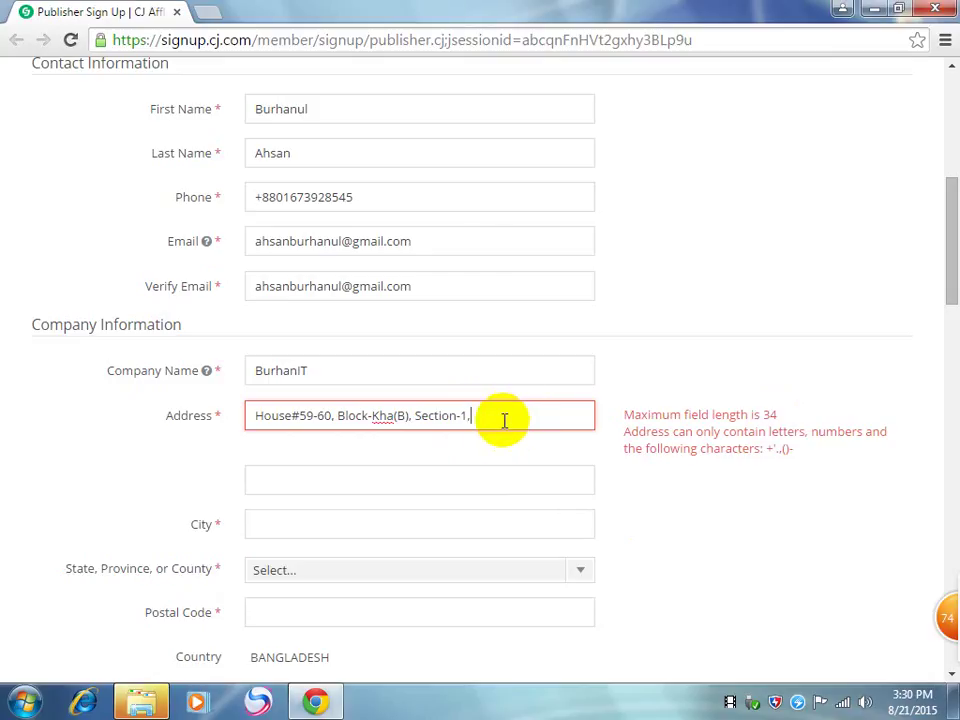
pyautogui.press('Tab')
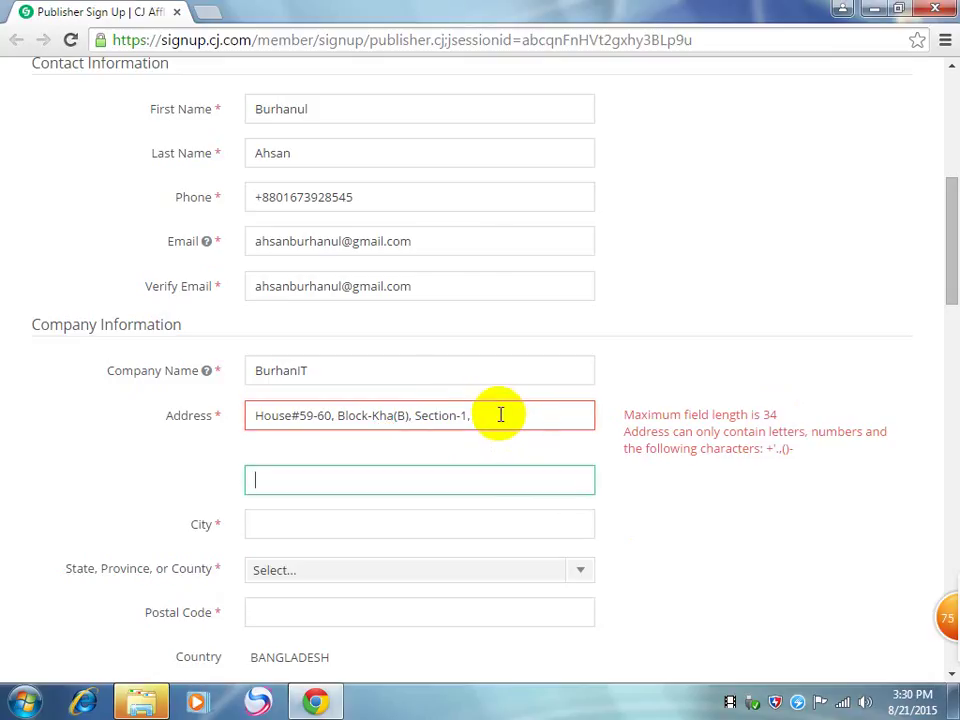
pyautogui.click(476, 415)
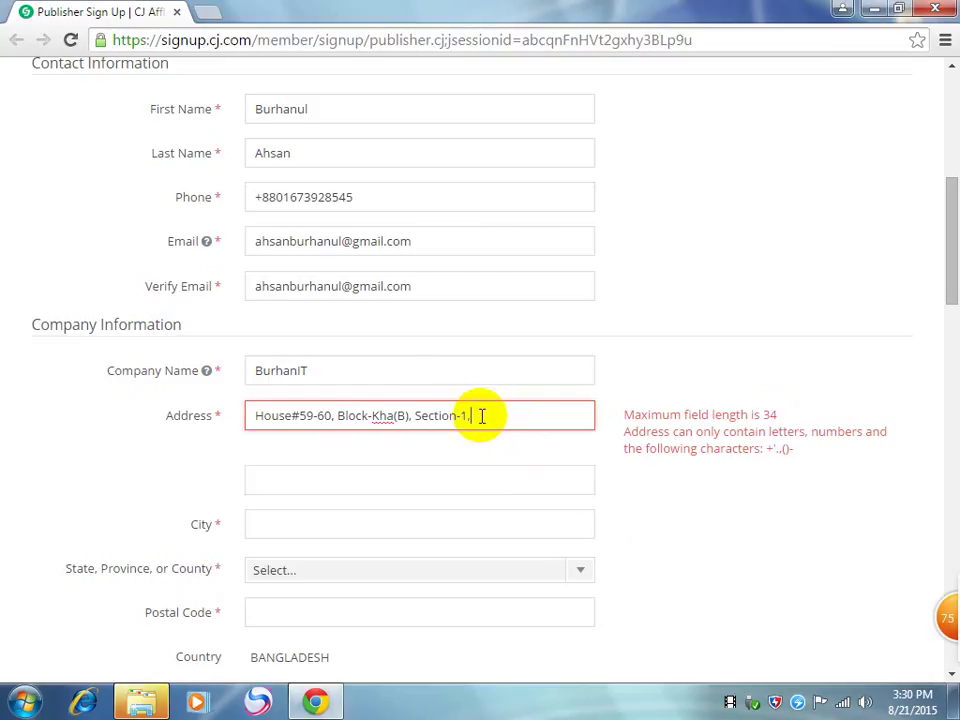
pyautogui.press('Left')
pyautogui.press('Left')
pyautogui.press('Left')
pyautogui.press('Left')
pyautogui.press('Left')
pyautogui.press('Left')
pyautogui.press('Left')
pyautogui.press('Left')
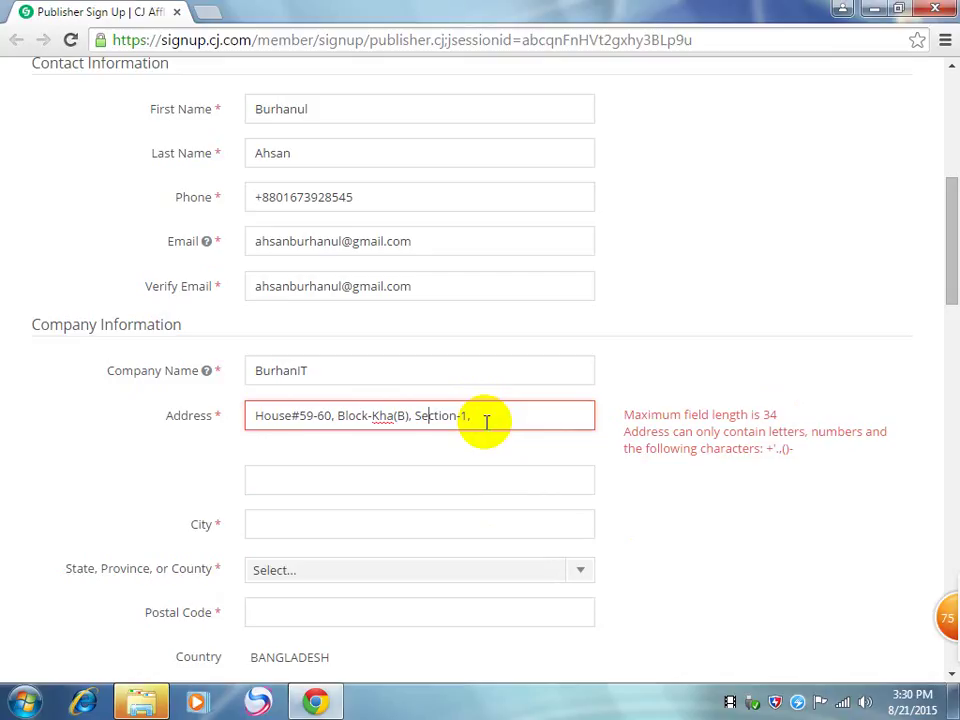
pyautogui.press('Right')
pyautogui.press('Right')
pyautogui.press('Right')
pyautogui.press('Right')
pyautogui.press('Right')
pyautogui.press('Right')
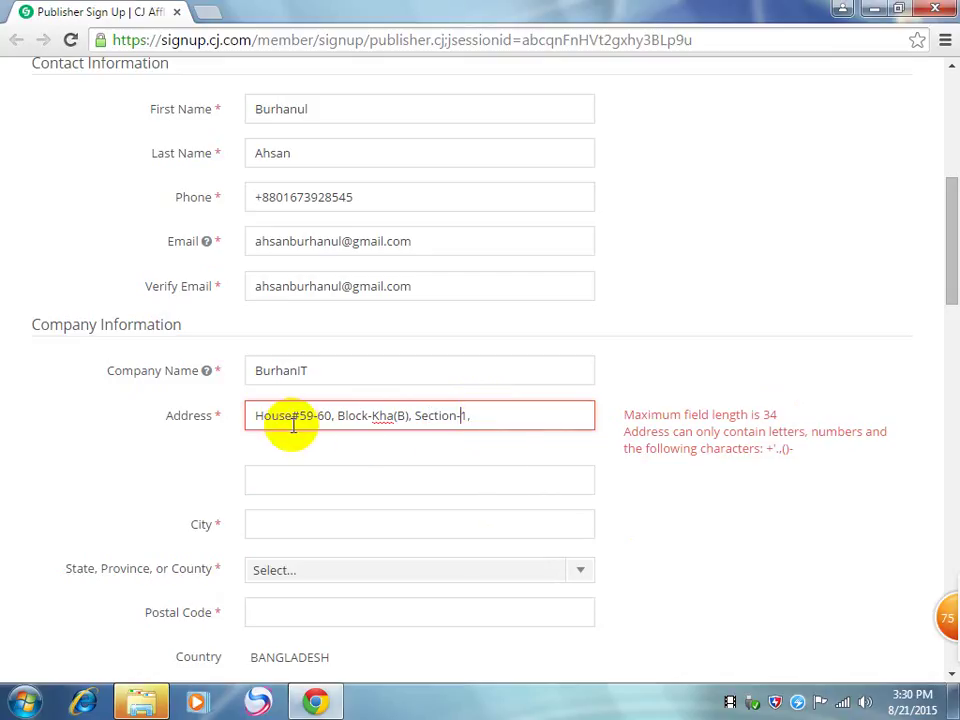
pyautogui.press('Right')
pyautogui.press('Delete')
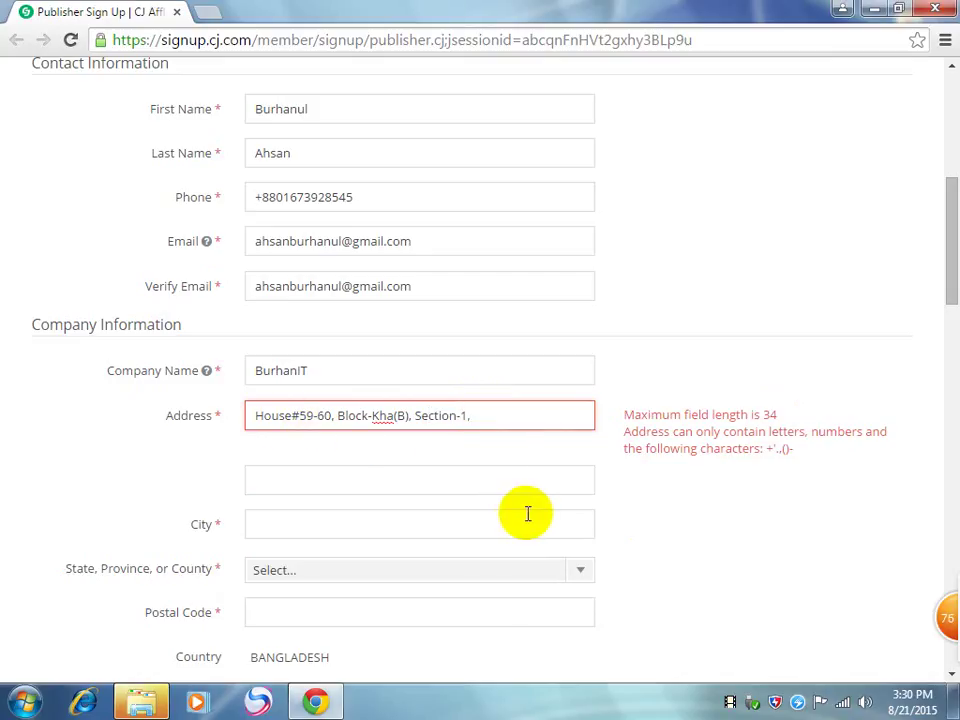
pyautogui.press('Delete')
pyautogui.hotkey('ctrl', 'z')
pyautogui.press('Delete')
pyautogui.hotkey('ctrl', 'z')
pyautogui.press('Delete')
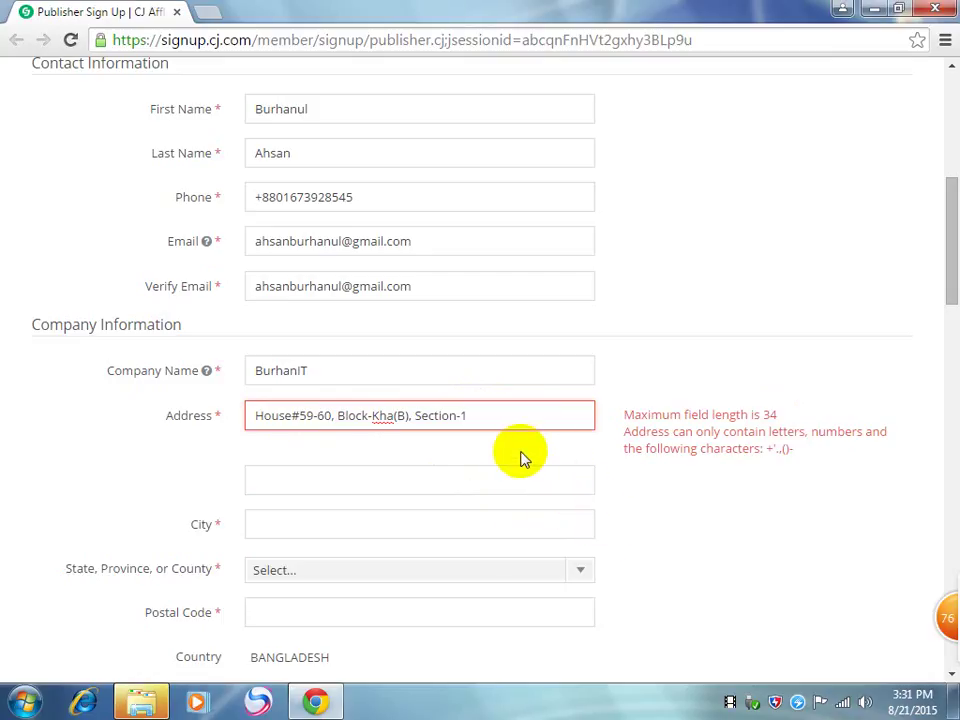
pyautogui.hotkey('shift', 'Left')
pyautogui.hotkey('shift', 'Left')
pyautogui.hotkey('shift', 'Left')
pyautogui.hotkey('shift', 'Left')
pyautogui.hotkey('shift', 'Left')
pyautogui.hotkey('shift', 'Left')
pyautogui.hotkey('shift', 'Left')
pyautogui.hotkey('shift', 'Left')
pyautogui.hotkey('shift', 'Left')
pyautogui.hotkey('ctrl', 'c')
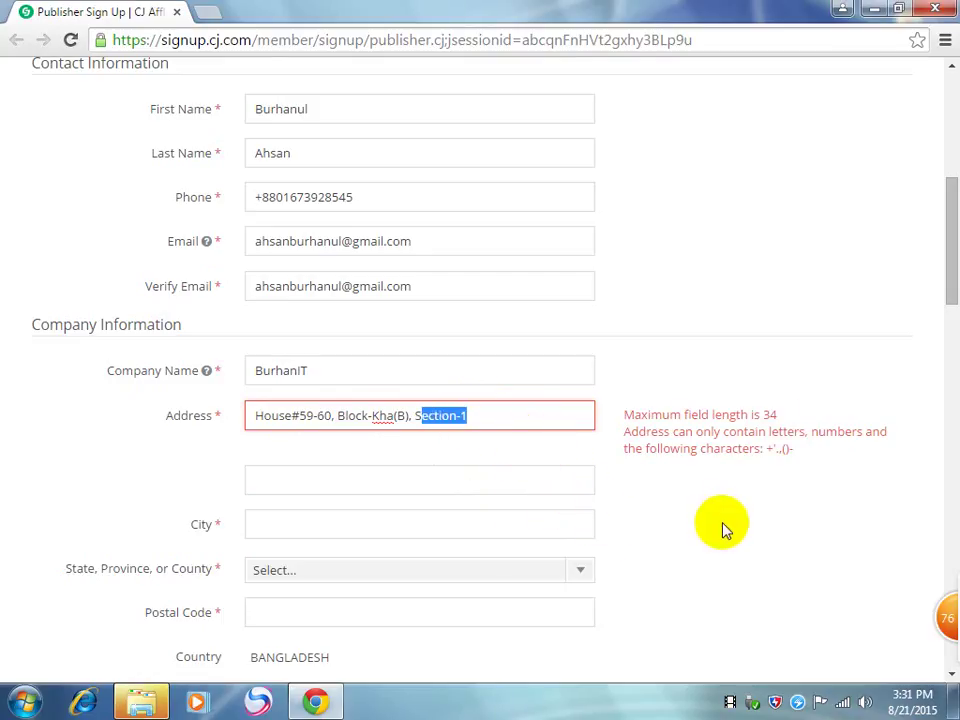
pyautogui.press('Delete')
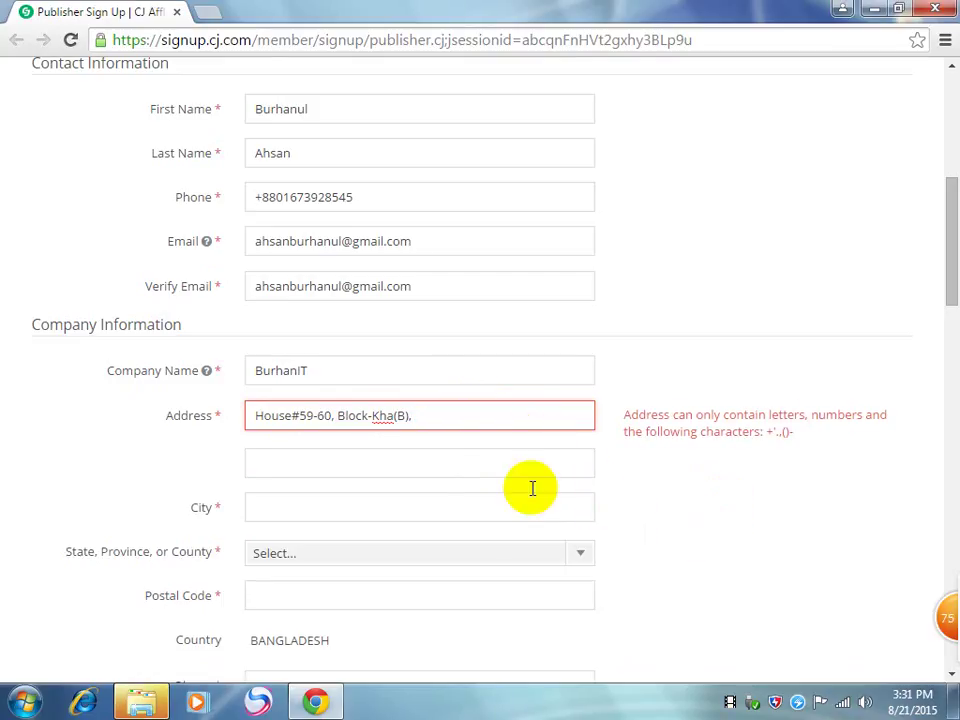
# - Paste the section part into address line 2 and replace the block's comma and parenthesis
pyautogui.click(453, 472)
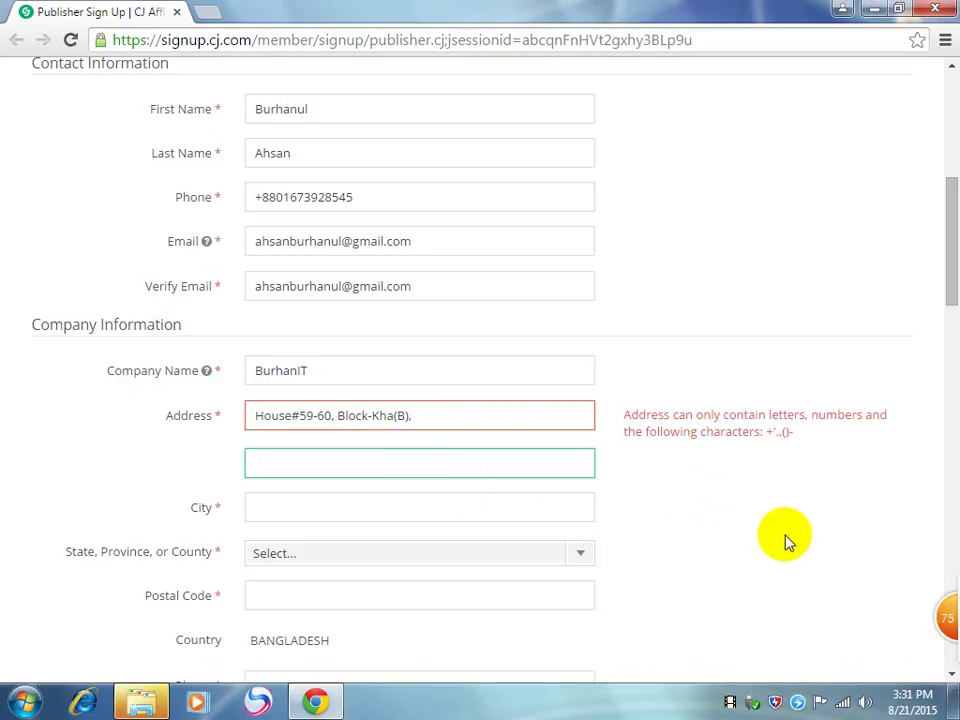
pyautogui.hotkey('ctrl', 'v')
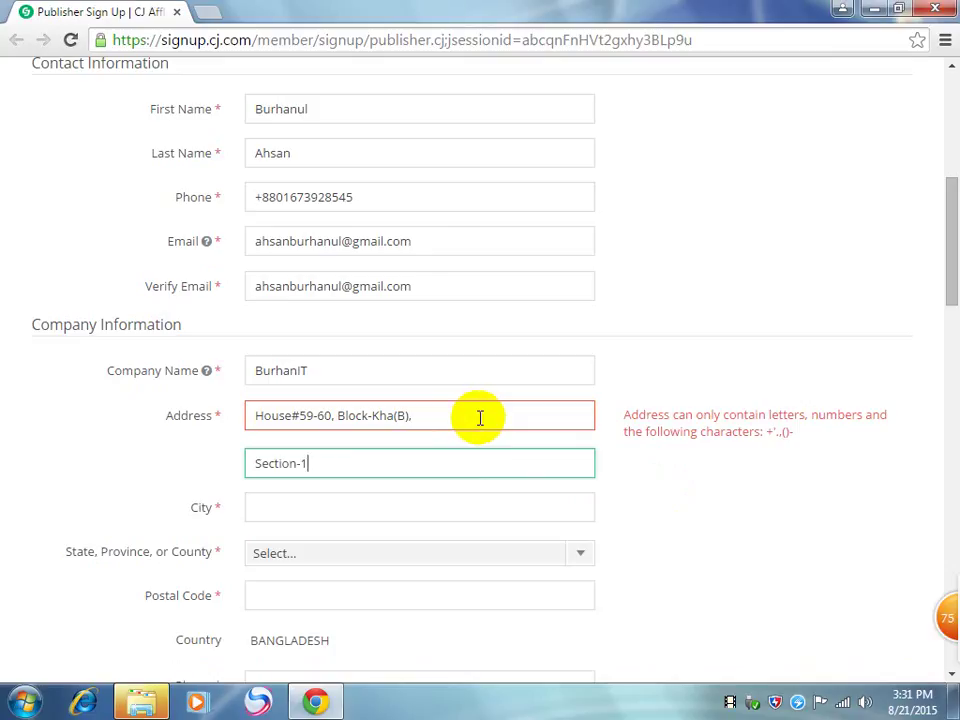
pyautogui.click(482, 416)
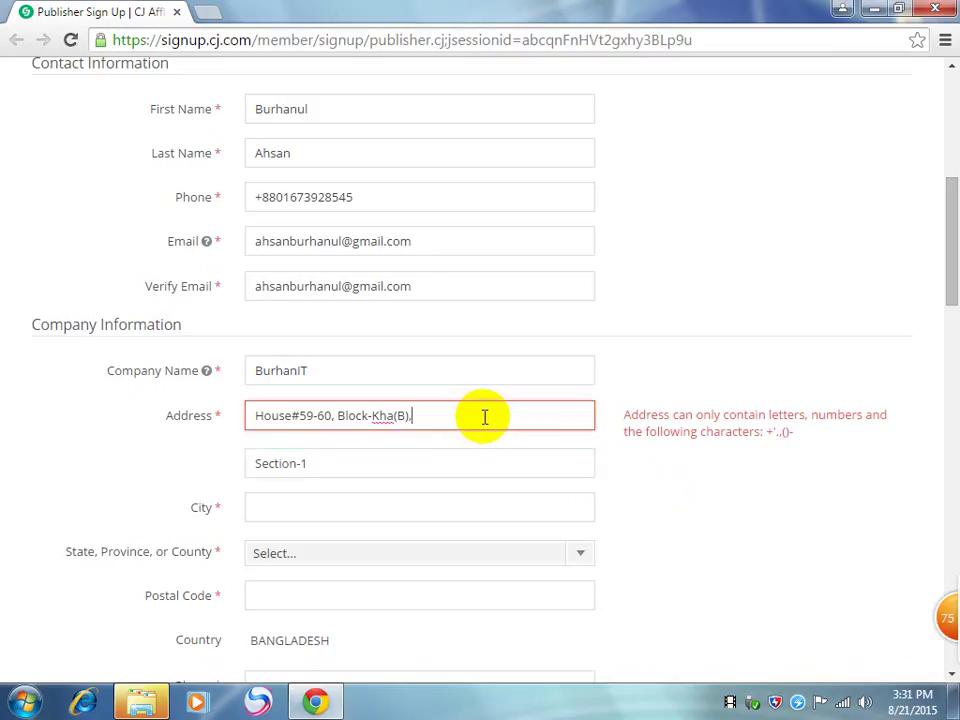
pyautogui.press('BackSpace')
pyautogui.press('Left')
pyautogui.press('BackSpace')
pyautogui.write('-')
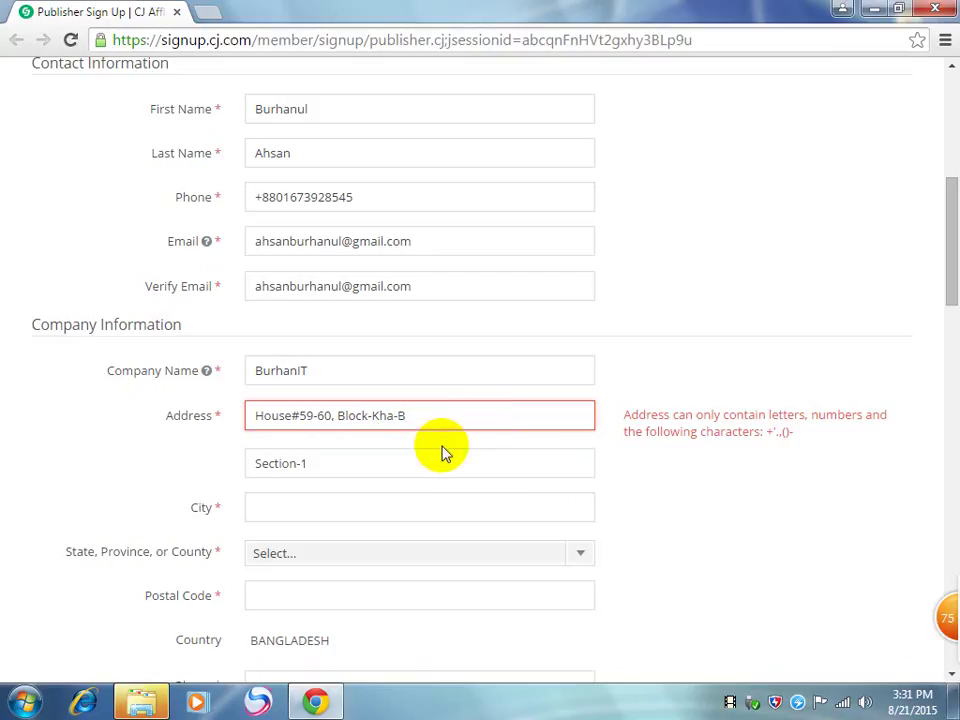
# - Remove the # symbol after House in the first address line to clear the character error
pyautogui.click(422, 463)
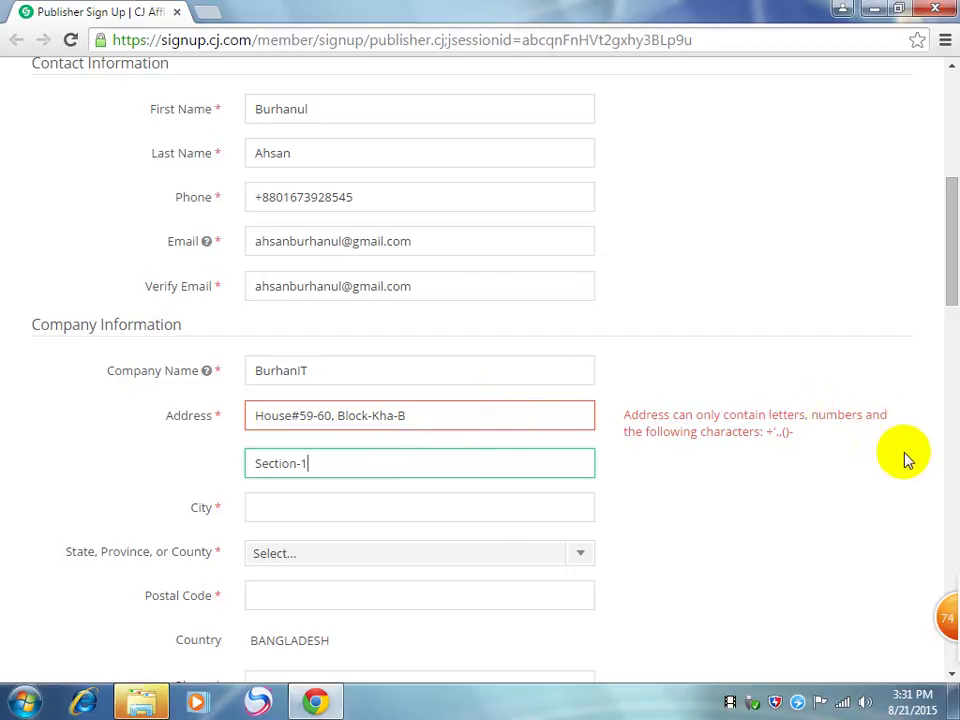
pyautogui.hotkey('shift', 'Tab')
pyautogui.press('End')
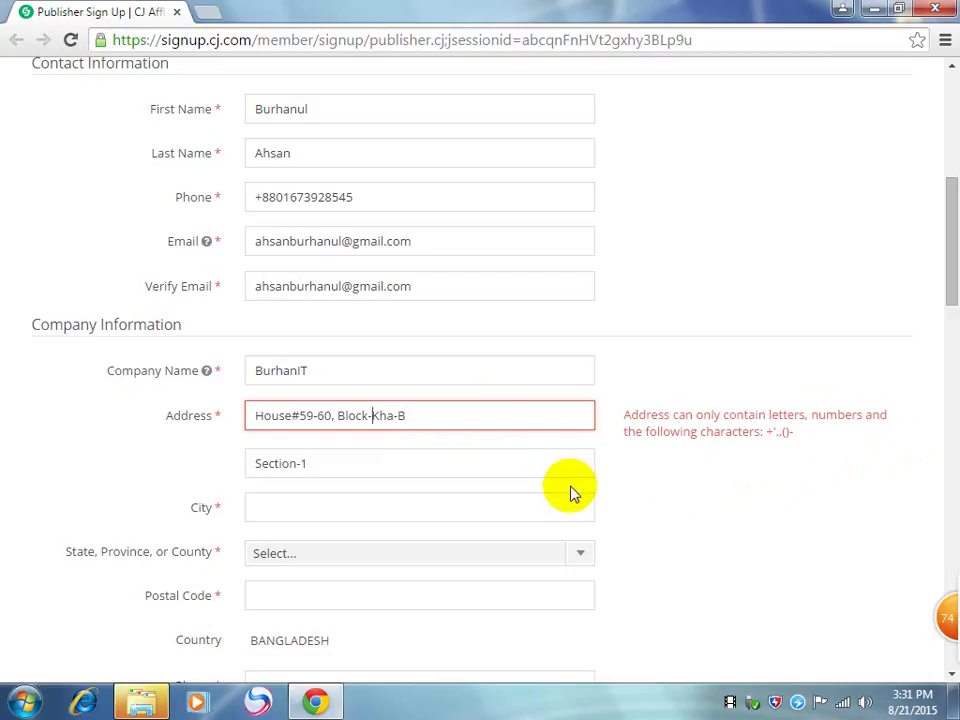
pyautogui.press('Right')
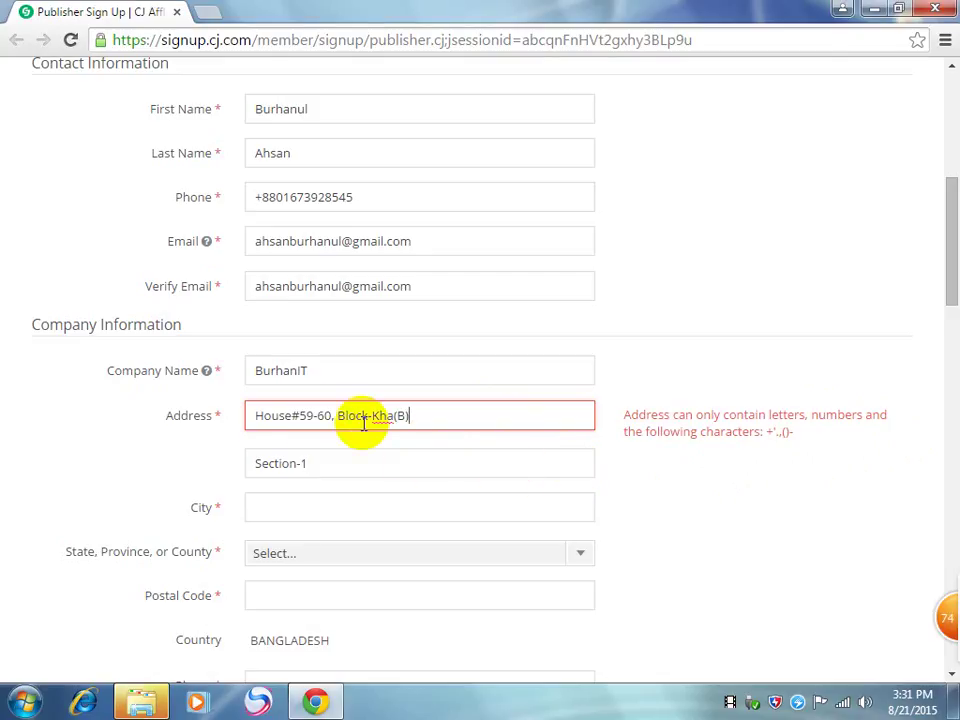
pyautogui.moveTo(299, 414); pyautogui.dragTo(290, 414)
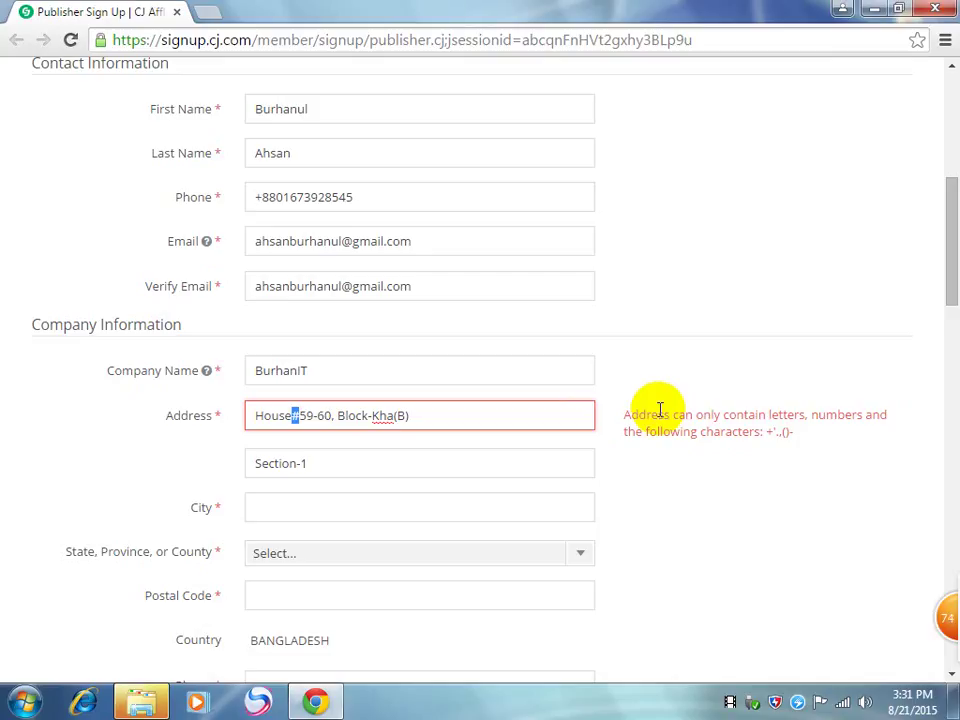
pyautogui.write(':')
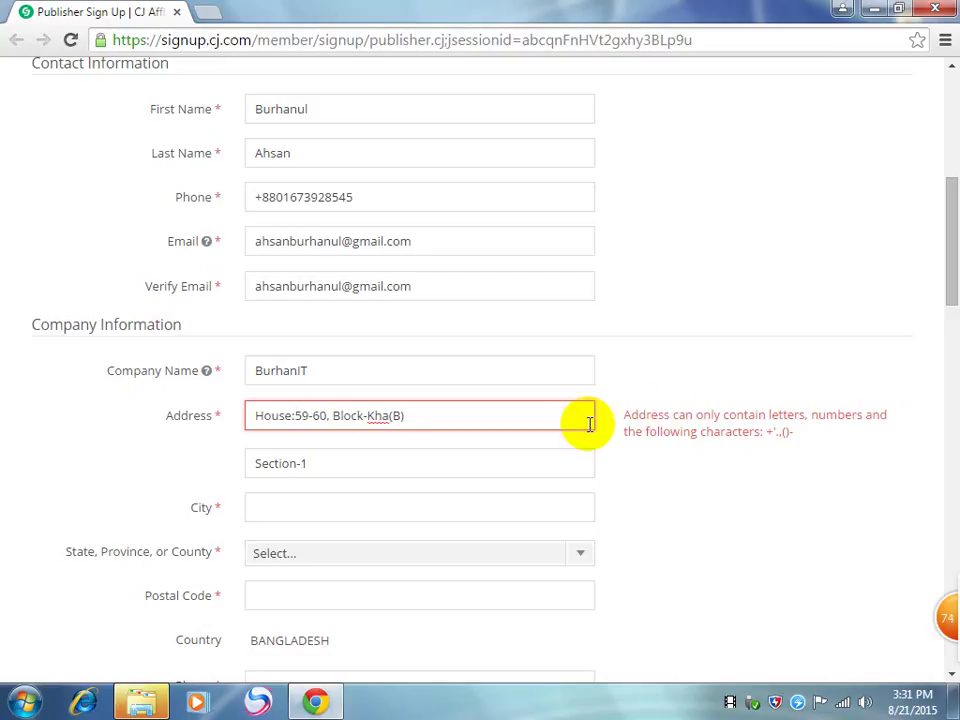
pyautogui.click(493, 456)
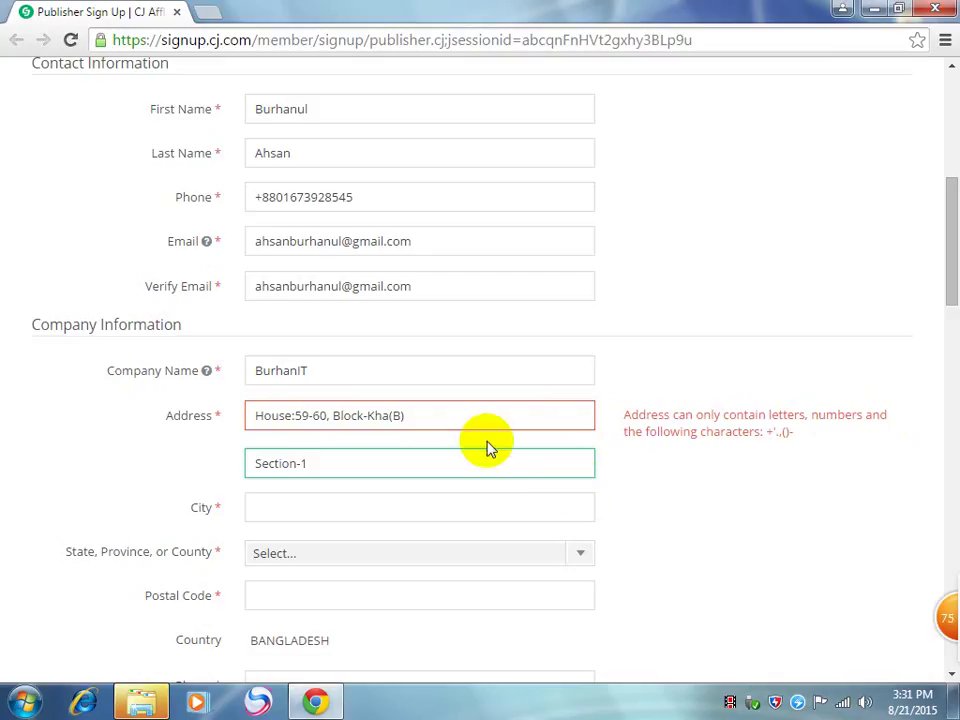
pyautogui.click(294, 417)
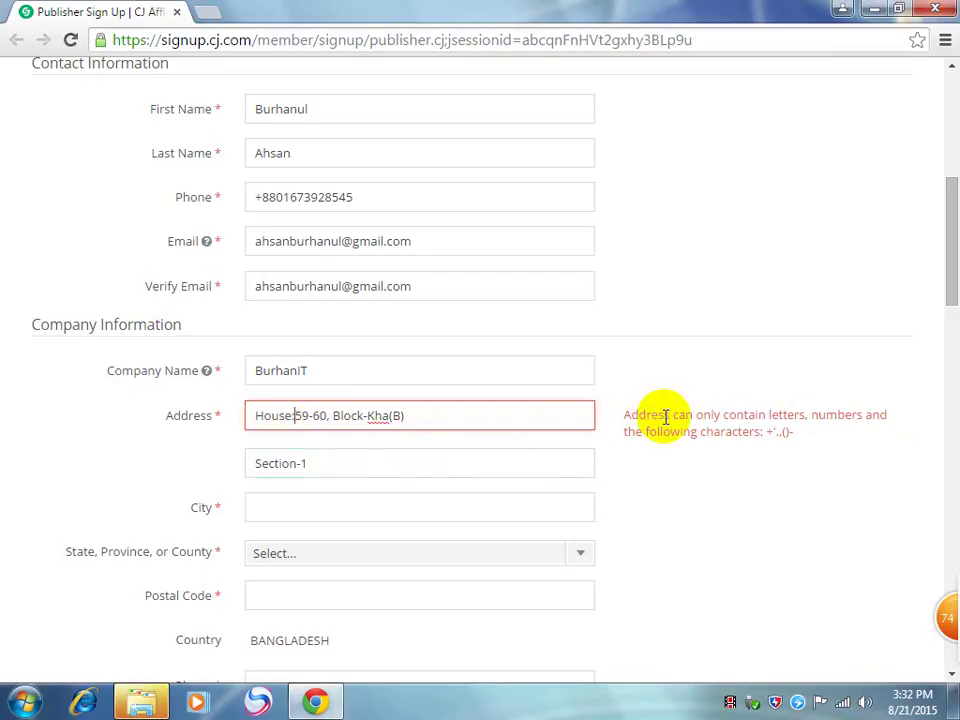
pyautogui.press('BackSpace')
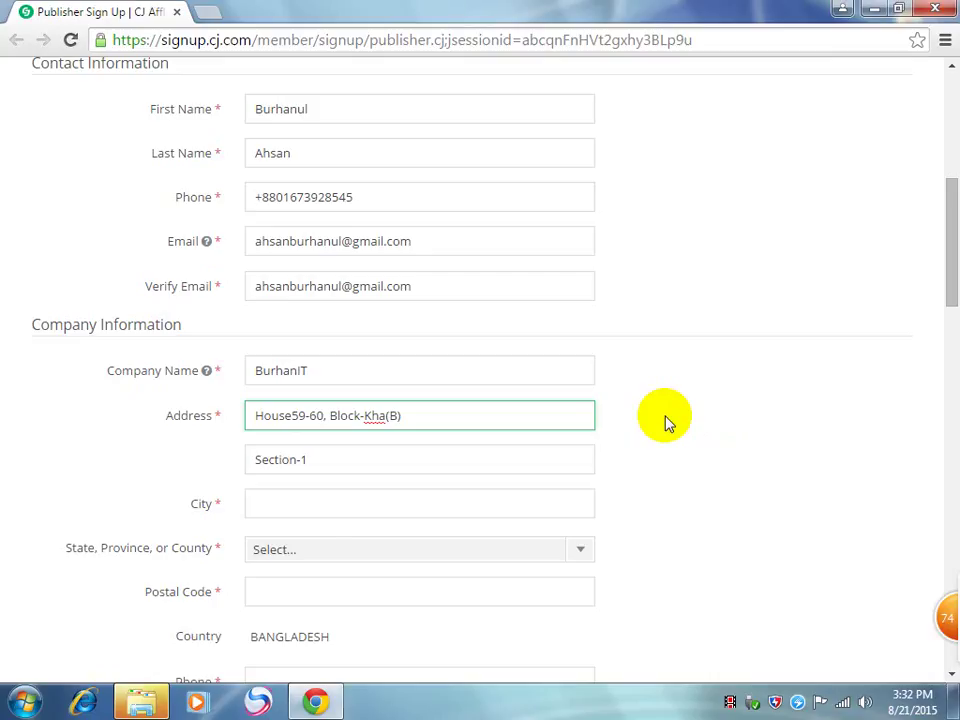
# - Add the area name to address line 2, fixing typos, and enter Dhaka as the city
pyautogui.click(548, 463)
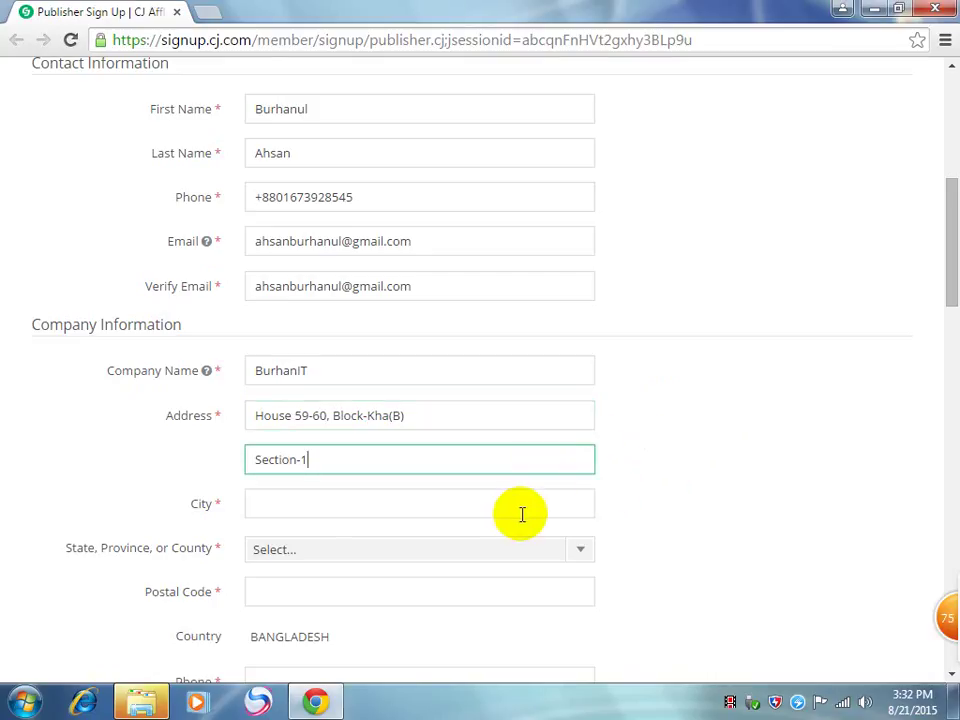
pyautogui.write(', \\\\')
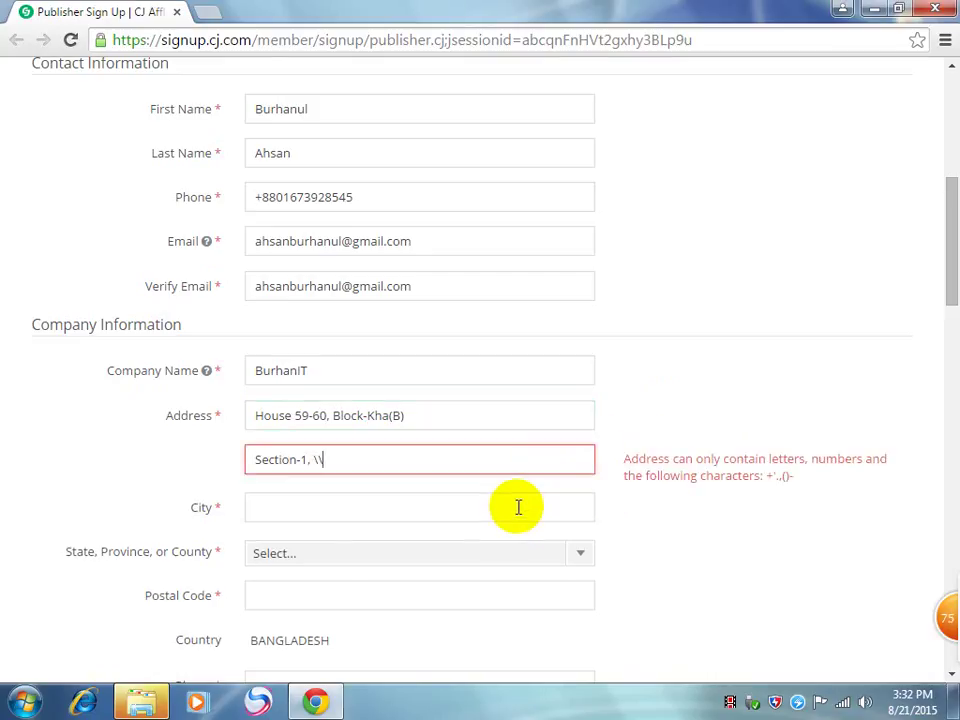
pyautogui.press('BackSpace')
pyautogui.press('BackSpace')
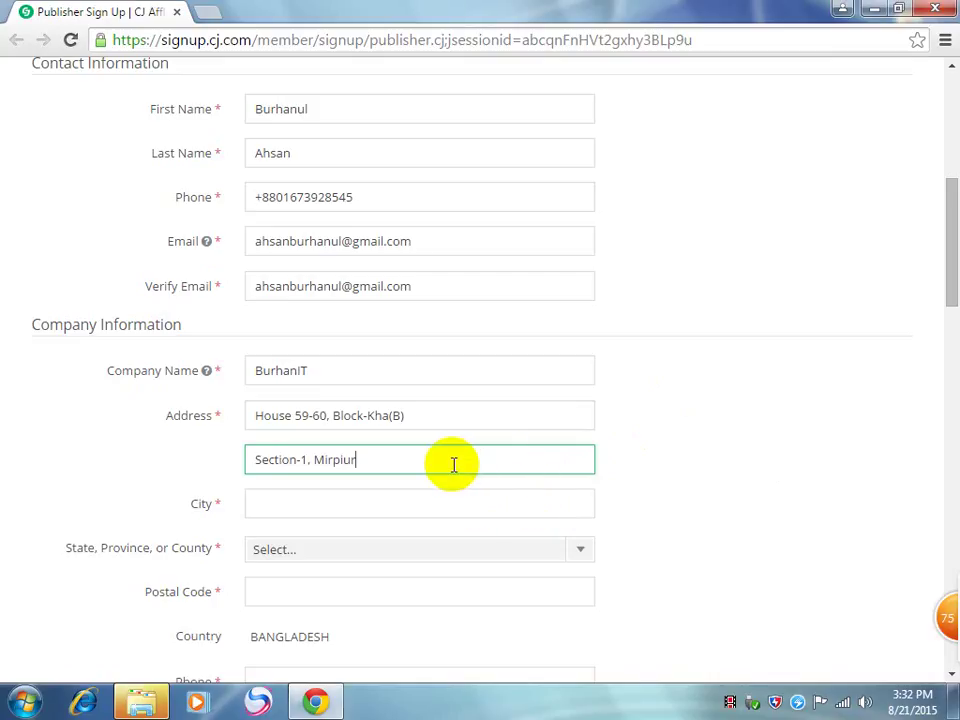
pyautogui.click(408, 495)
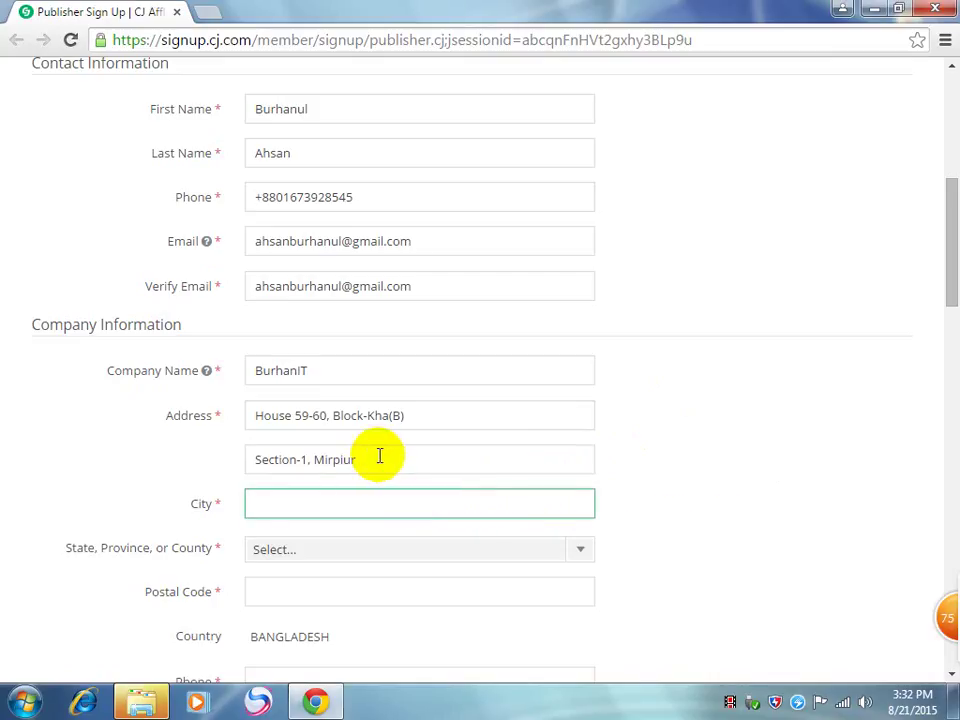
pyautogui.click(379, 456)
pyautogui.press('Left')
pyautogui.press('Left')
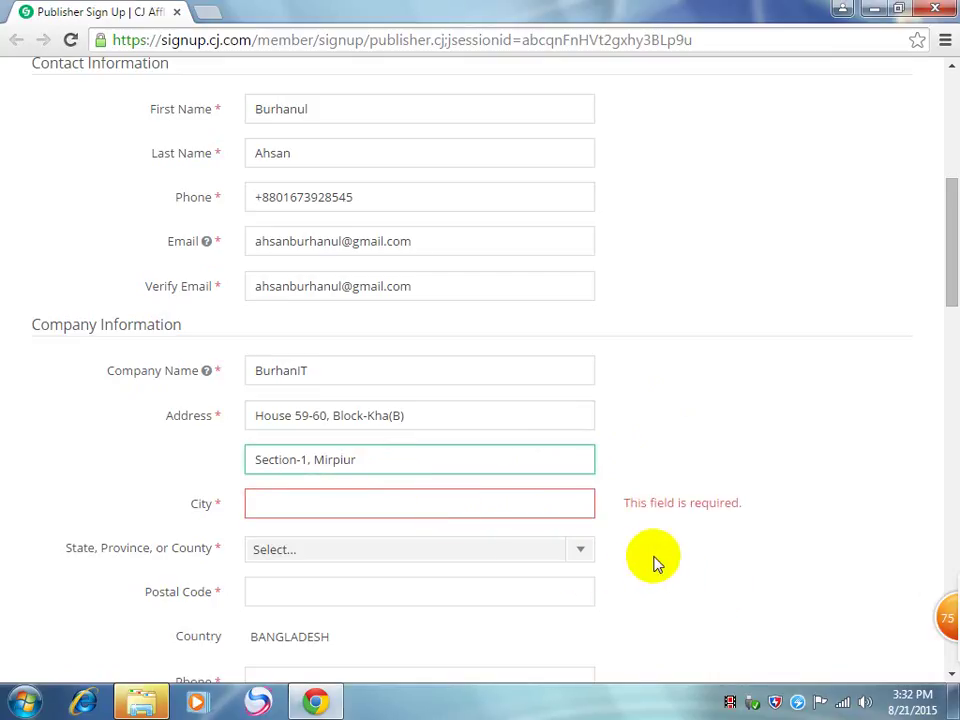
pyautogui.press('Tab')
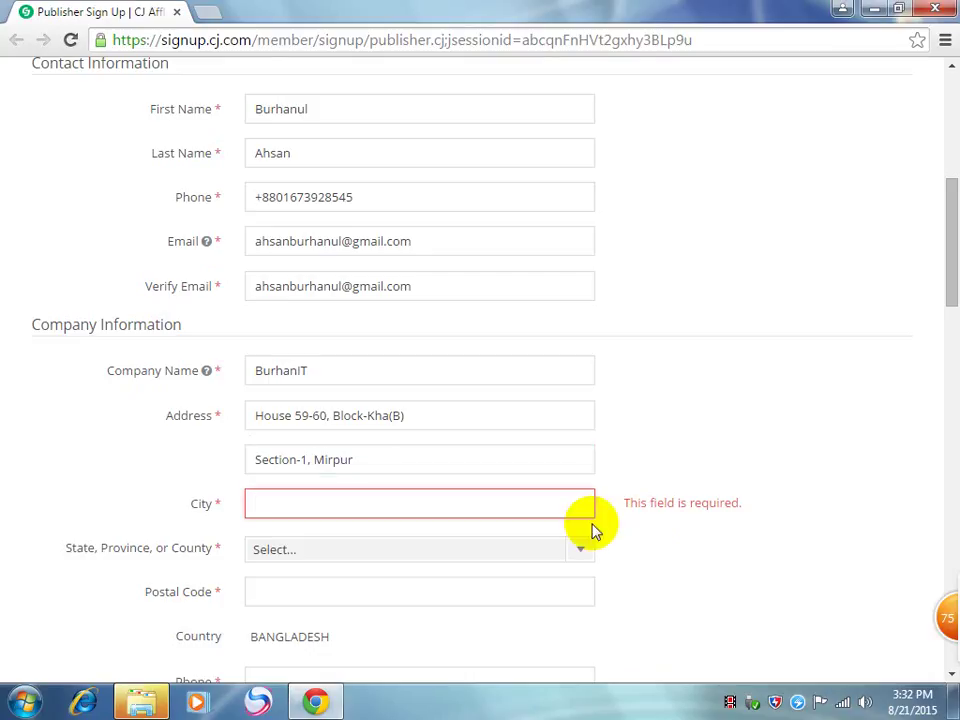
pyautogui.write('Dhaka')
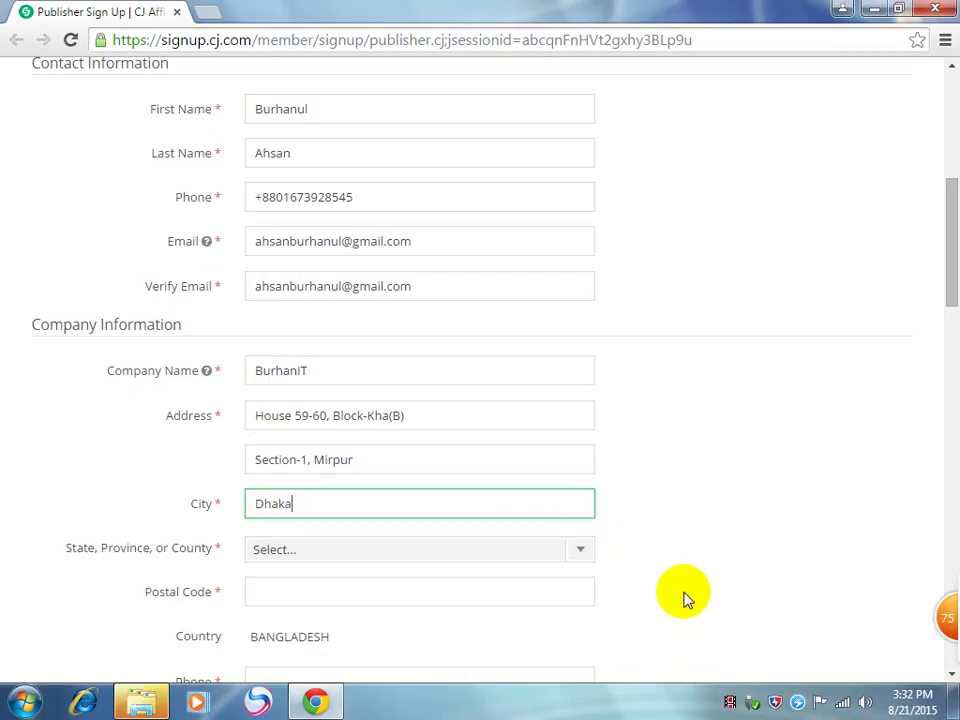
# - Select Dhaka zila in the State, Province, or County dropdown
pyautogui.click(582, 557)
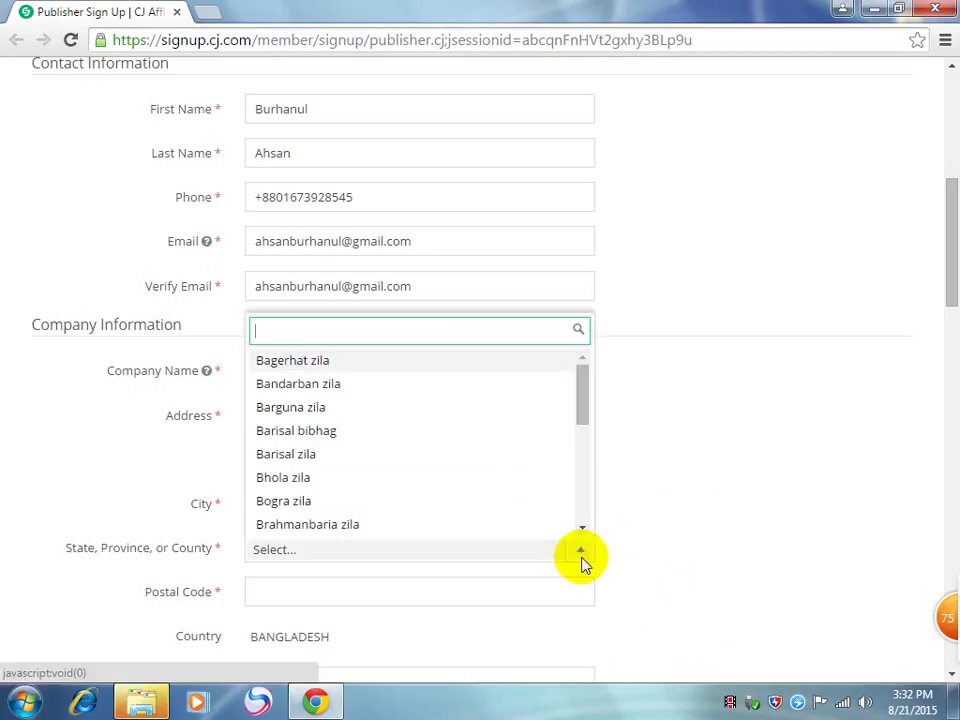
pyautogui.scroll(-3, 464, 484)
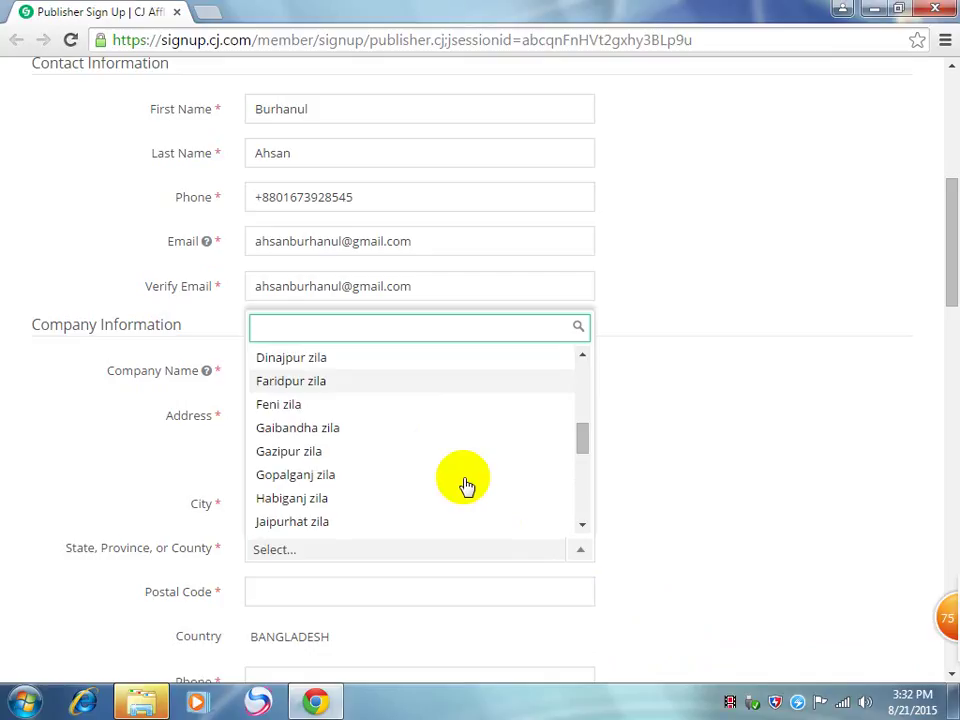
pyautogui.scroll(2, 464, 484)
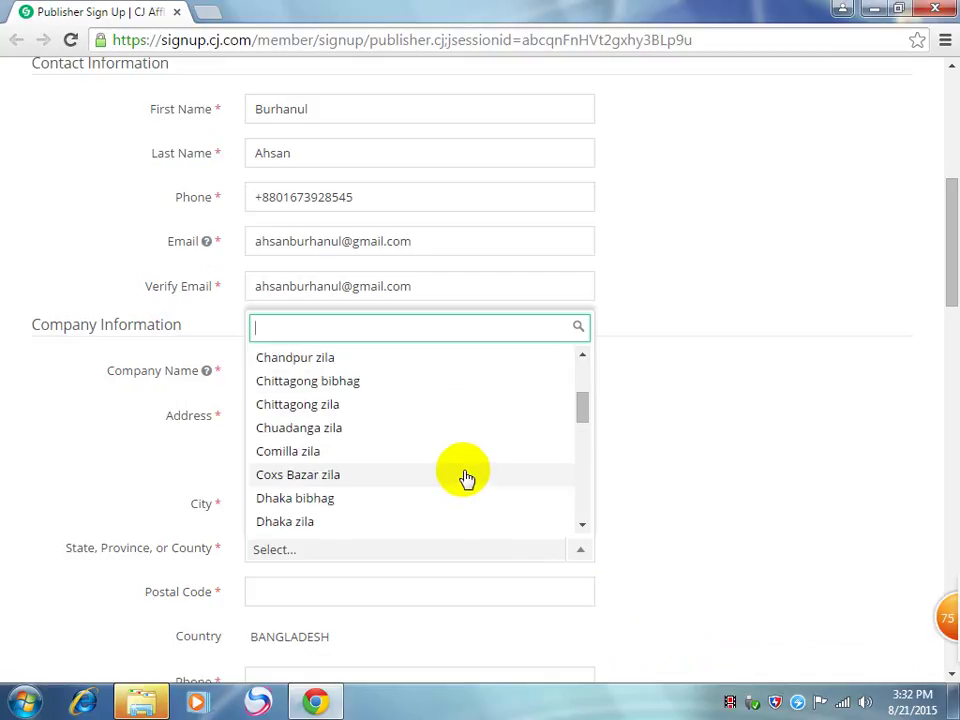
pyautogui.click(359, 527)
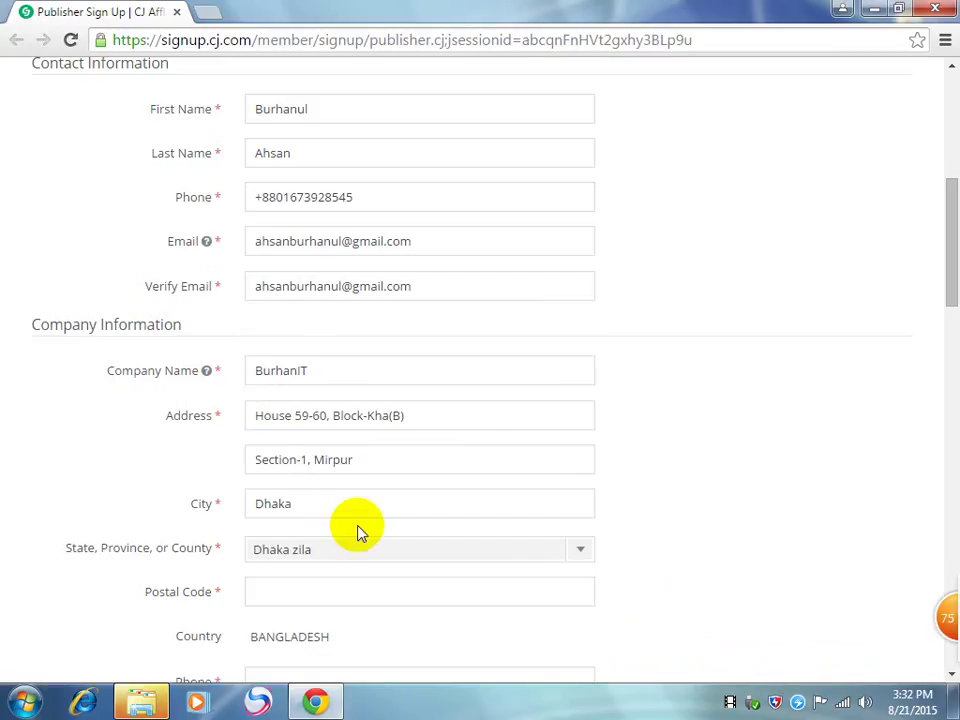
pyautogui.click(396, 560)
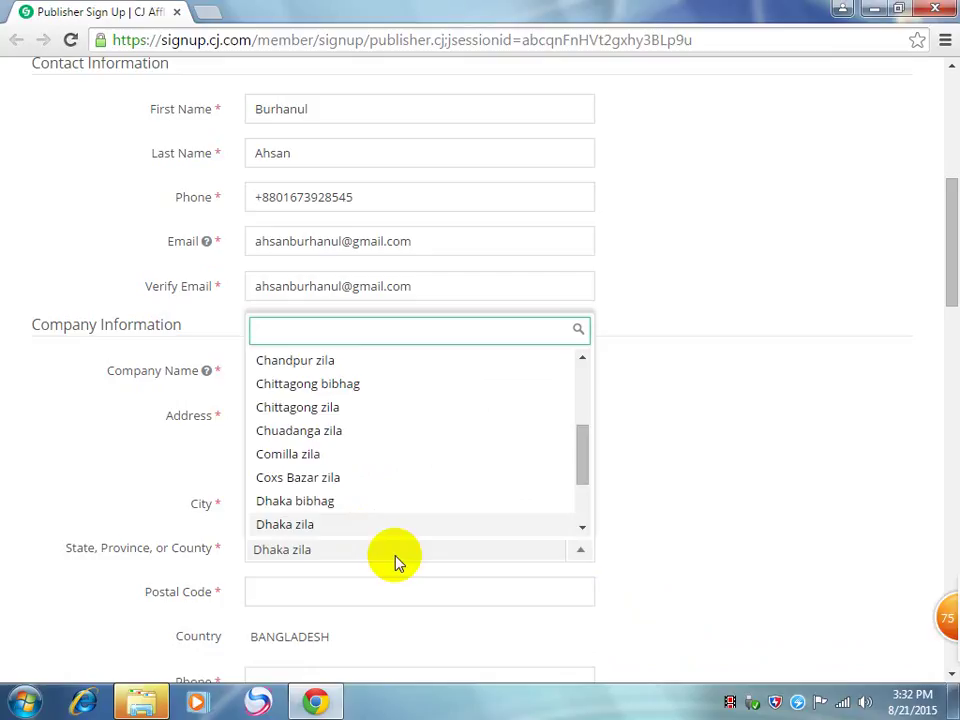
pyautogui.scroll(-1, 441, 520)
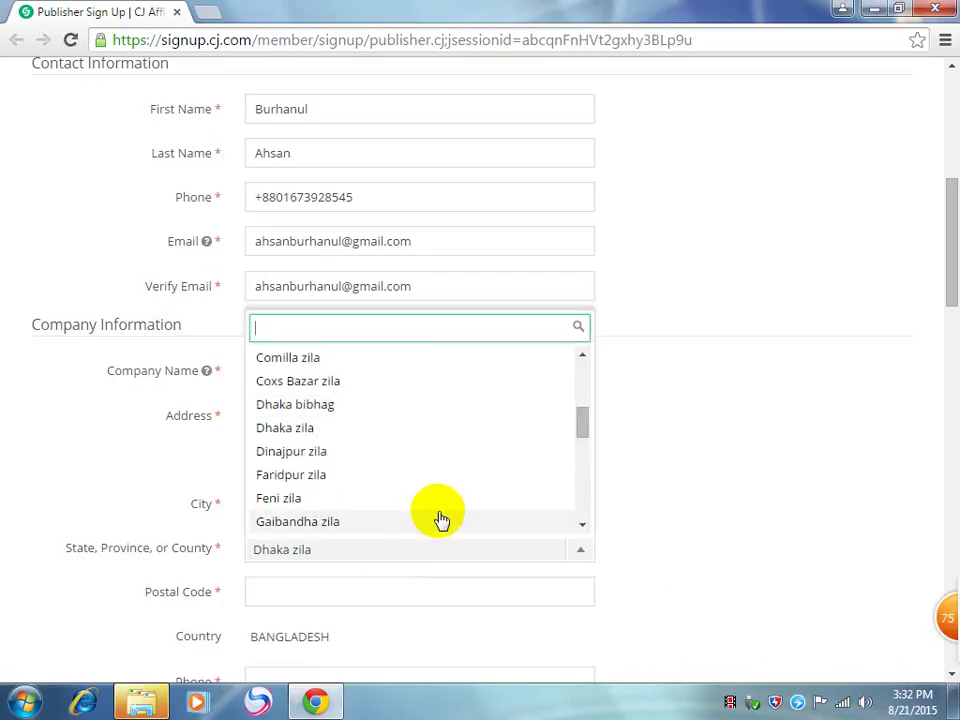
pyautogui.click(368, 430)
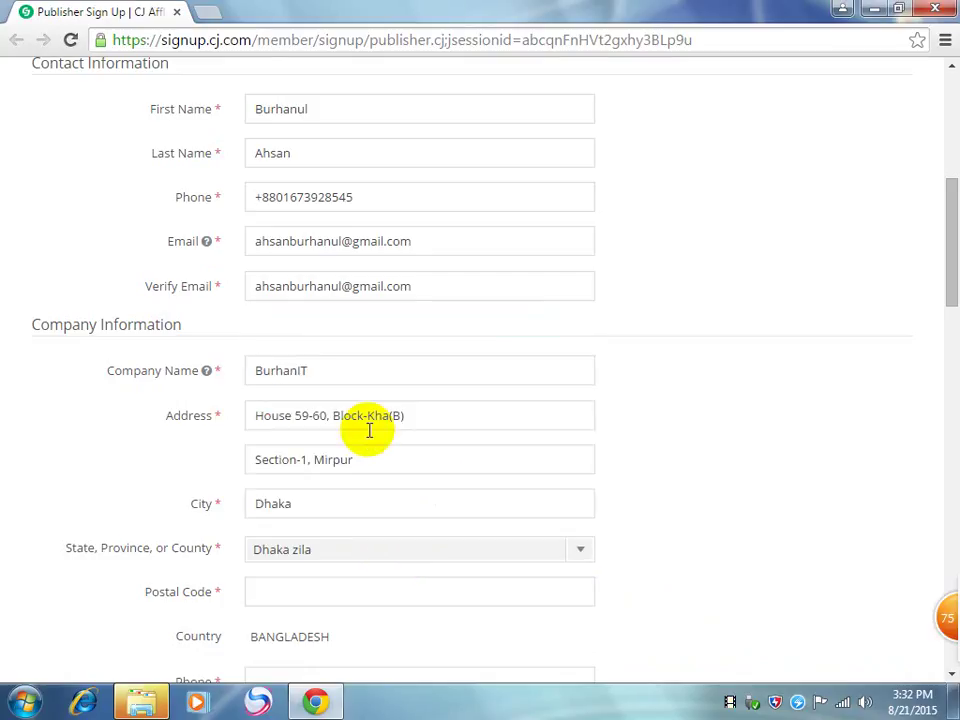
# - Enter the postal code and contact phone number, correcting the extra digit in the phone
pyautogui.click(343, 600)
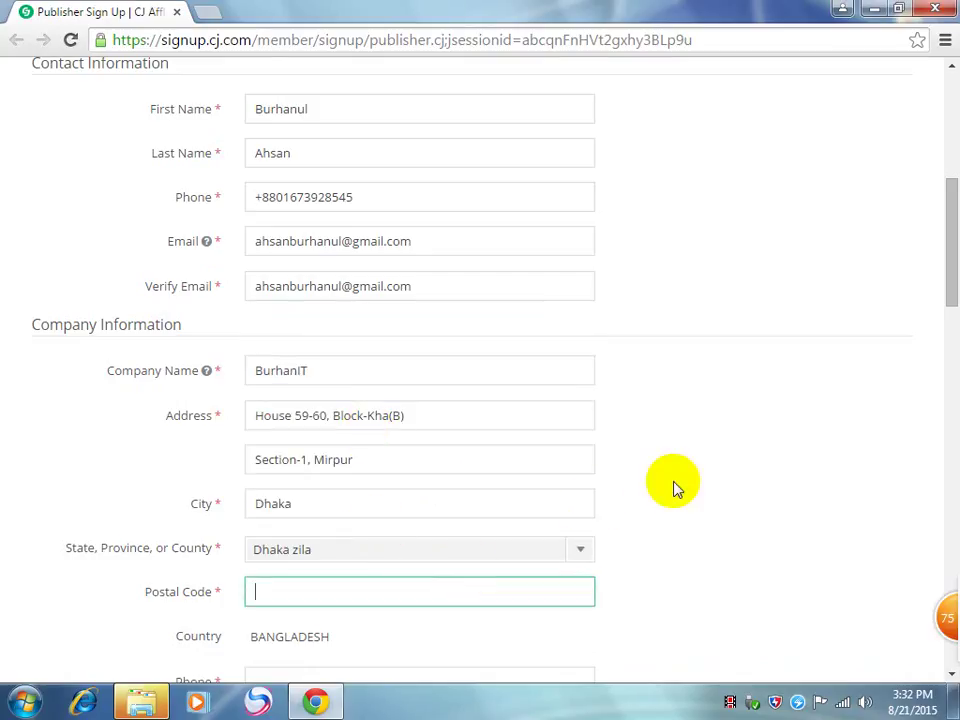
pyautogui.press('Tab')
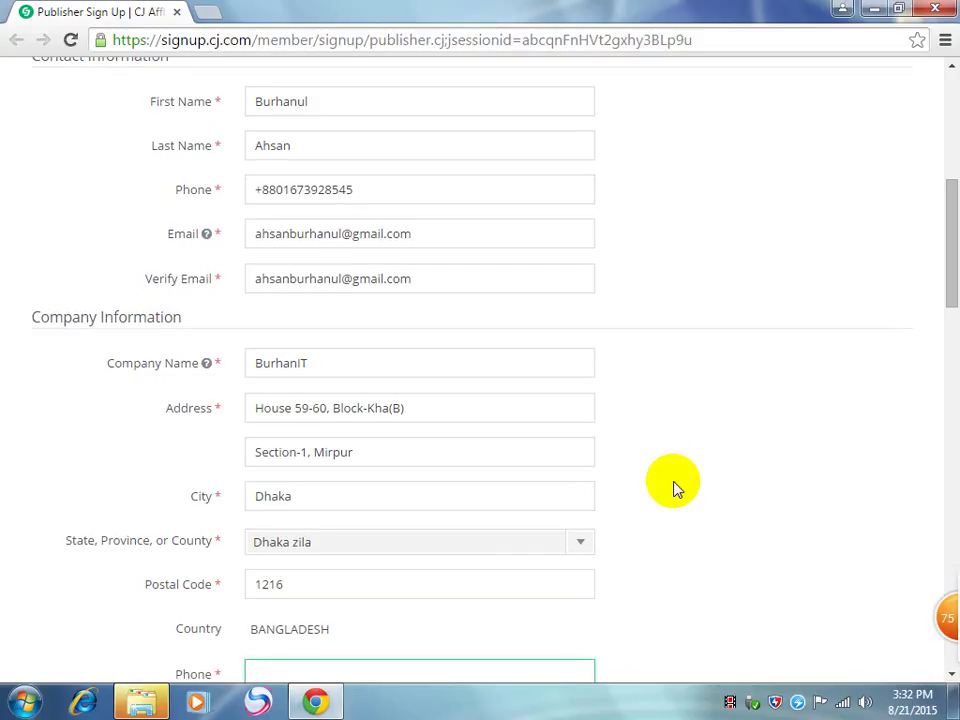
pyautogui.scroll(-2, 673, 488)
pyautogui.scroll(-1, 678, 490)
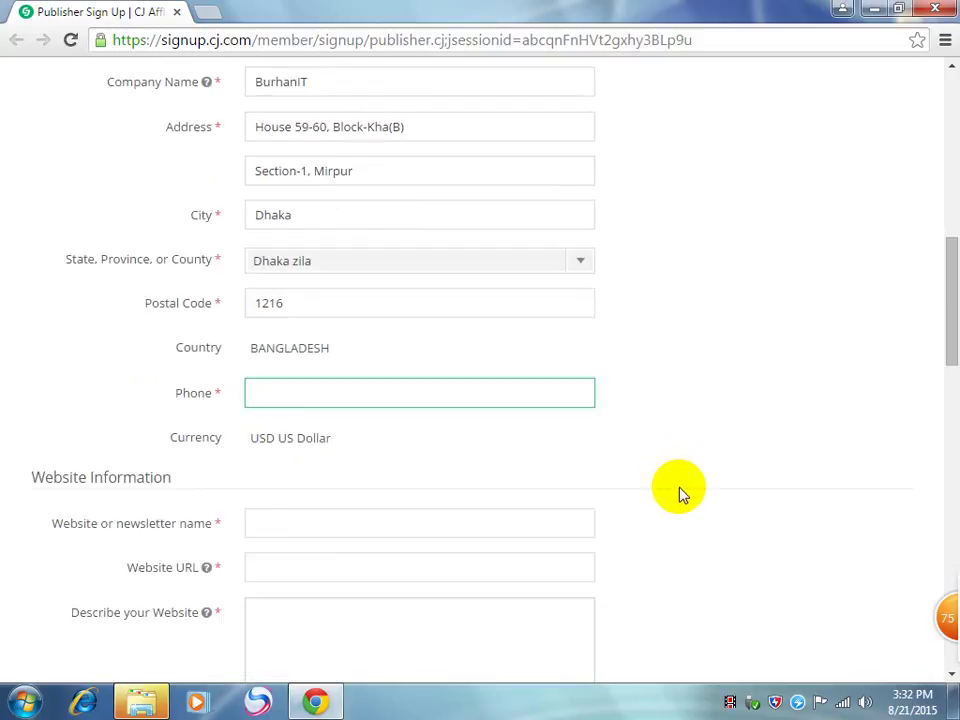
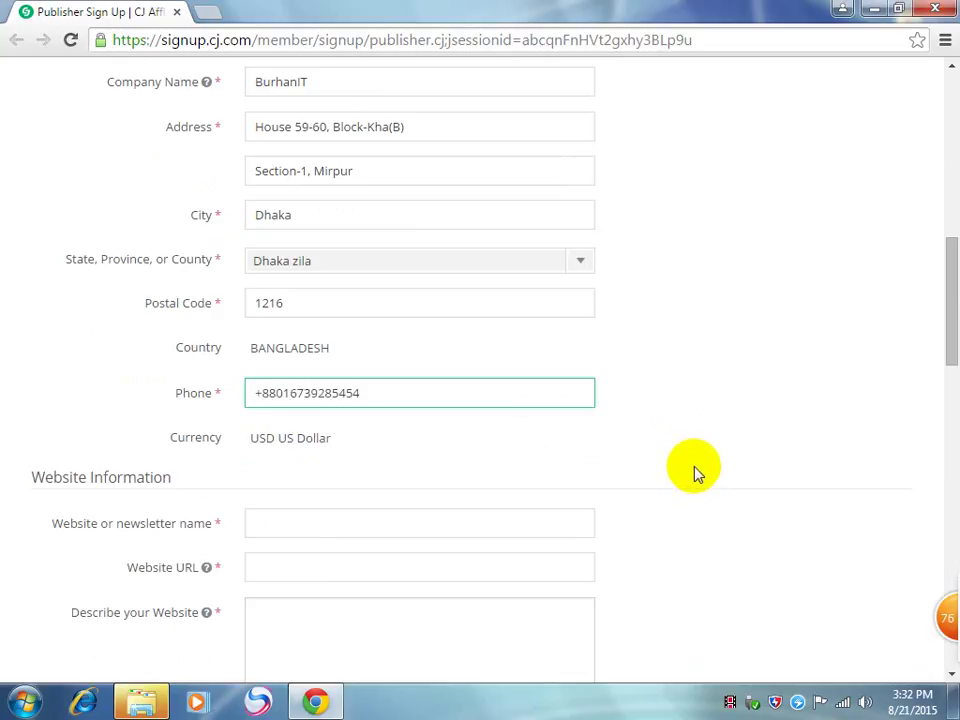
pyautogui.scroll(-1, 568, 504)
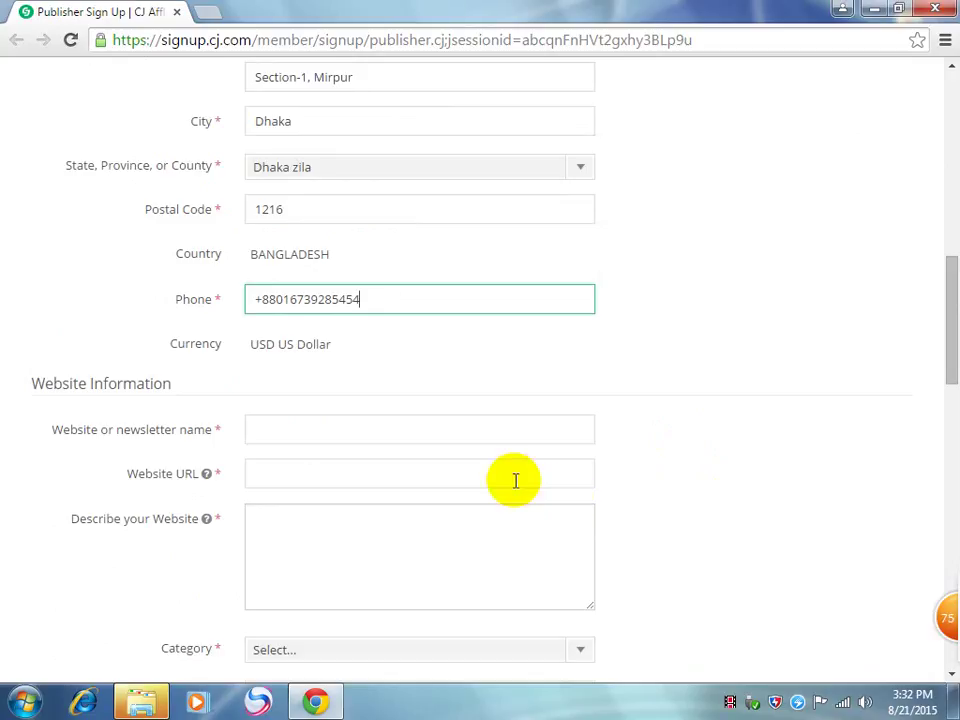
pyautogui.click(329, 432)
pyautogui.scroll(1, 600, 318)
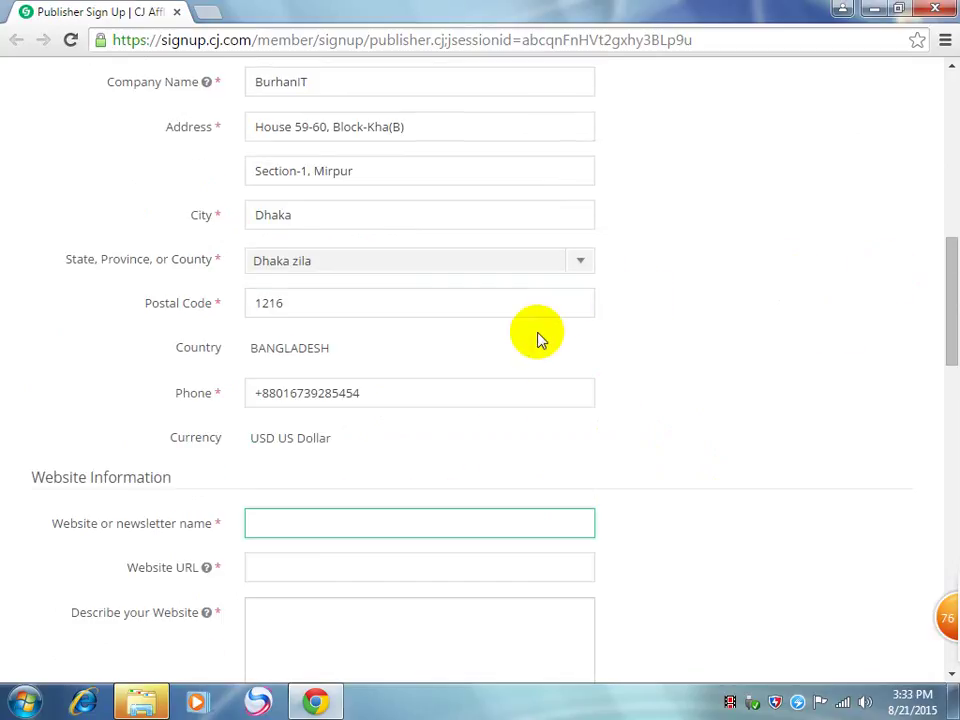
pyautogui.click(502, 391)
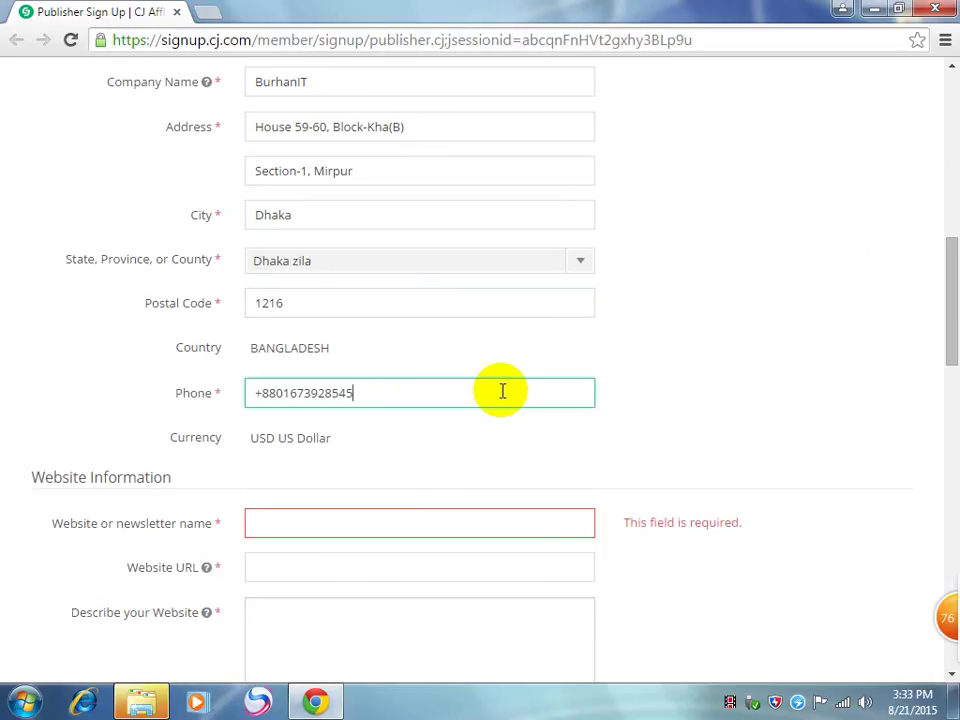
pyautogui.click(439, 516)
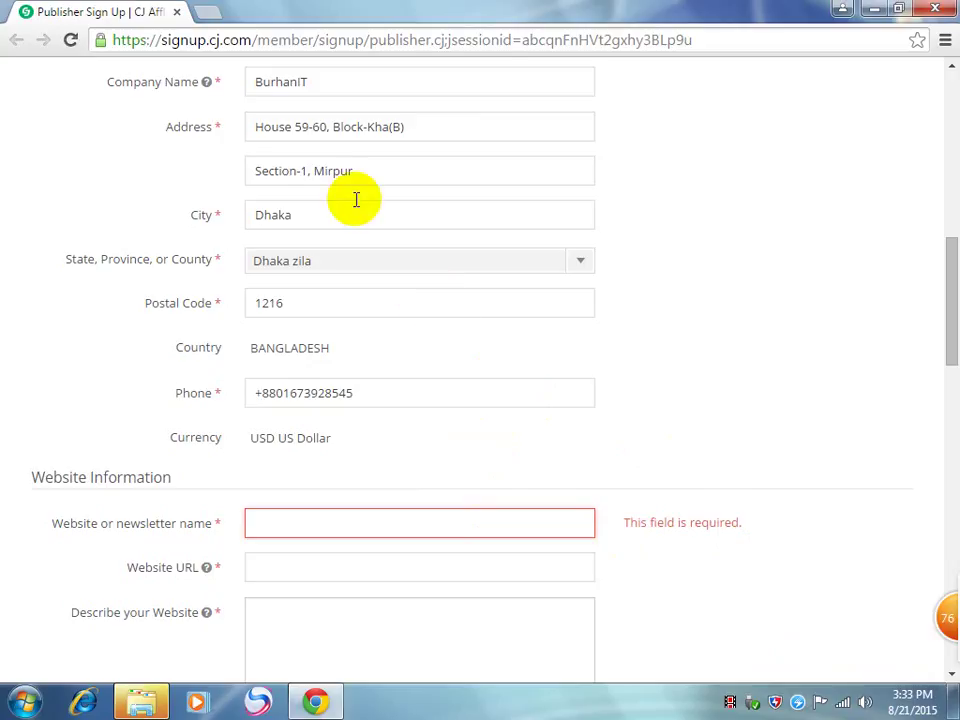
# - Open the healfast.blogspot.com blog in a new browser tab
pyautogui.click(208, 13)
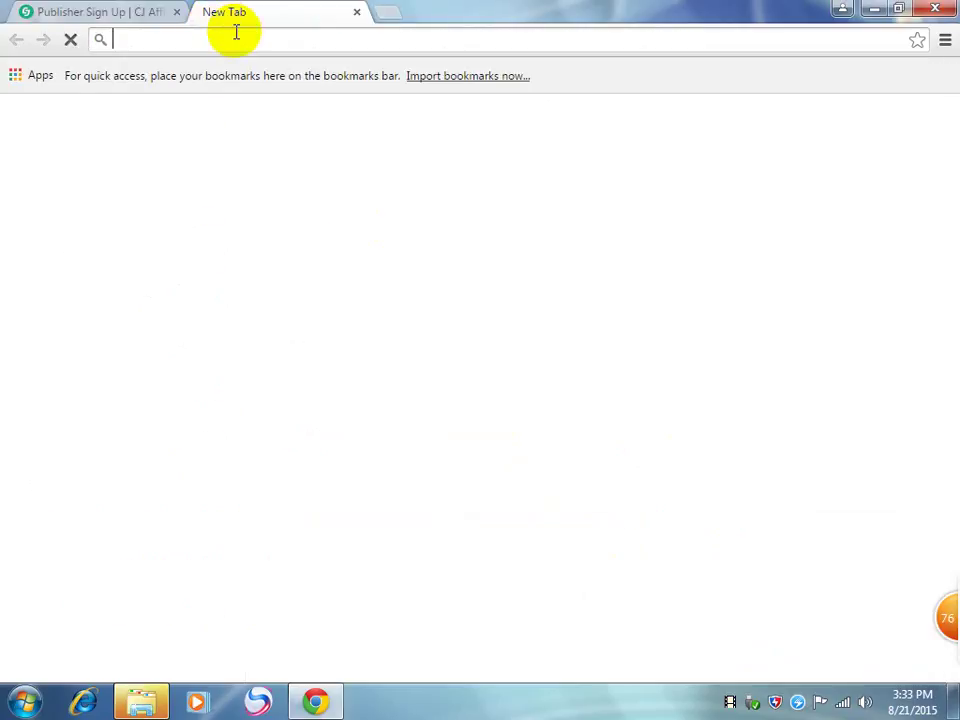
pyautogui.click(207, 36)
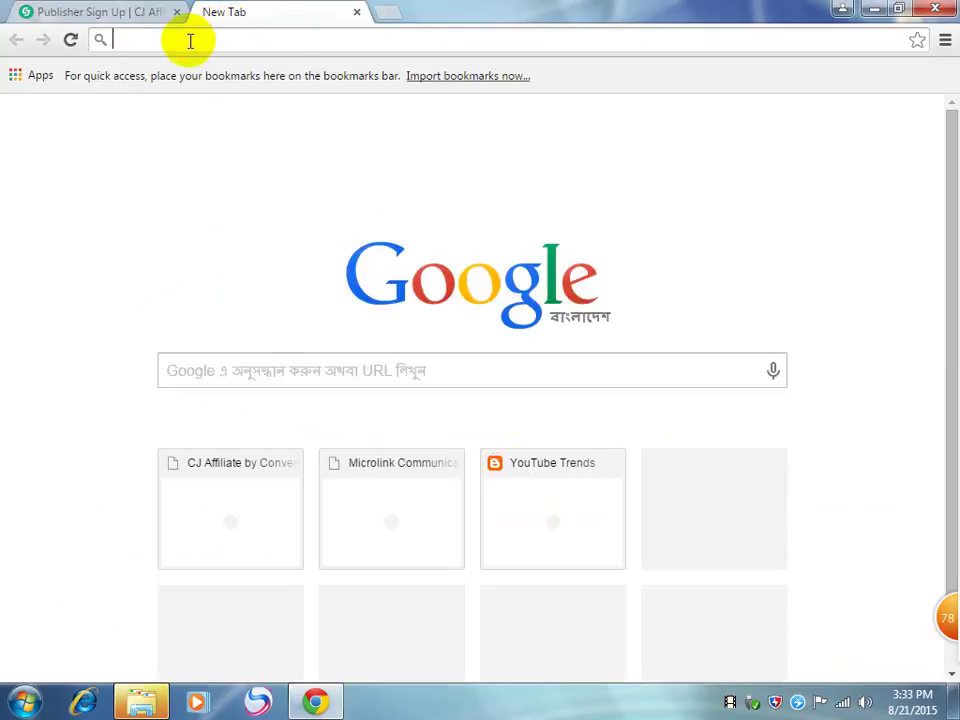
pyautogui.write('he')
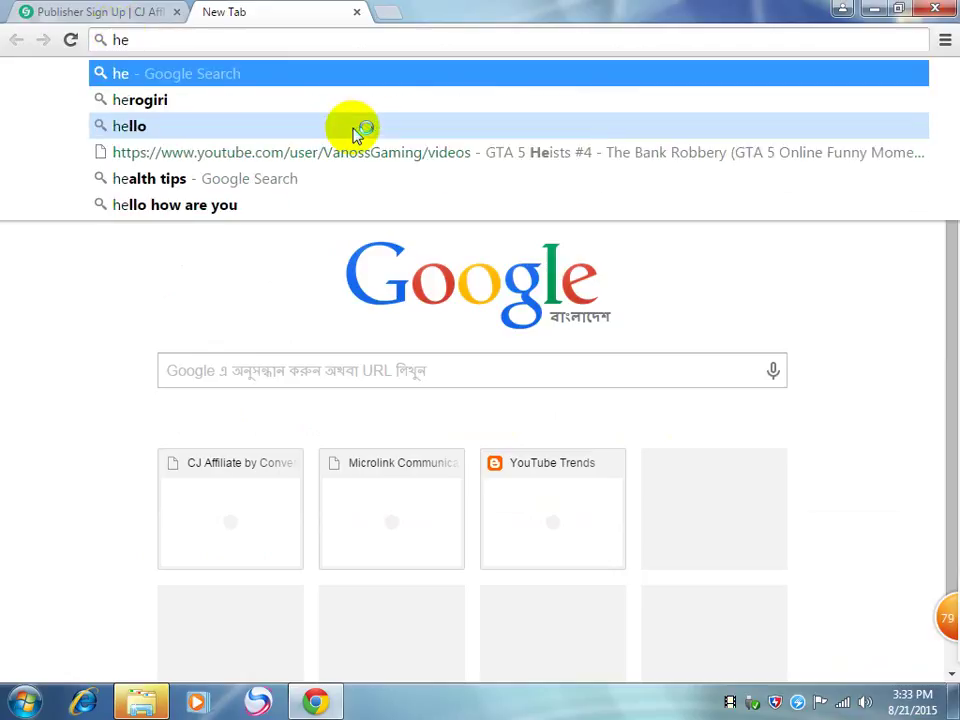
pyautogui.write('al')
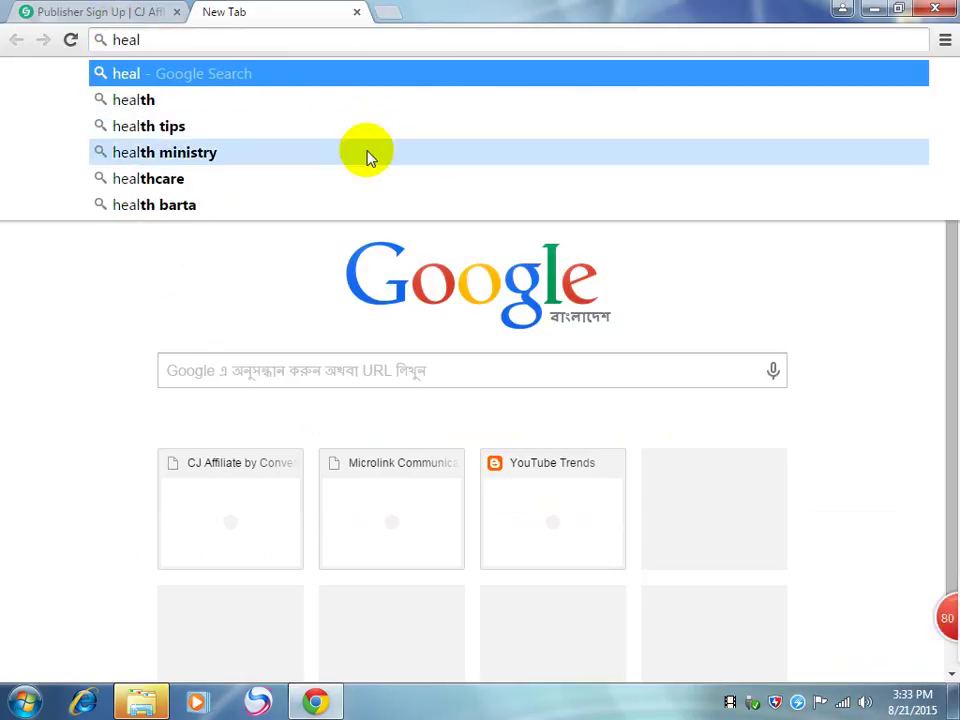
pyautogui.write('fast/bo')
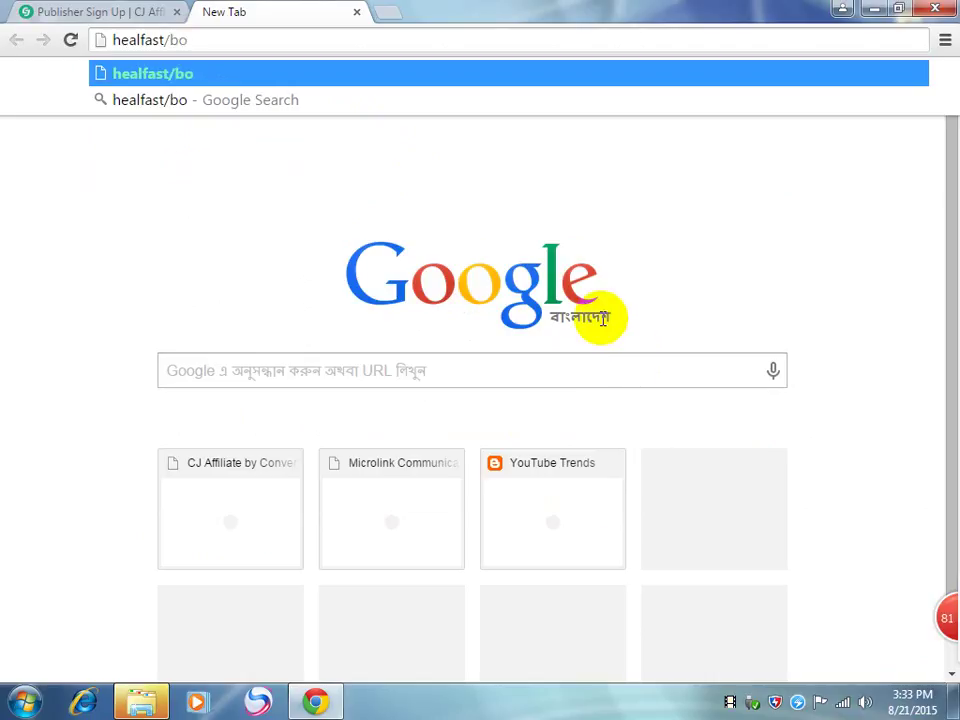
pyautogui.press('BackSpace')
pyautogui.write('l')
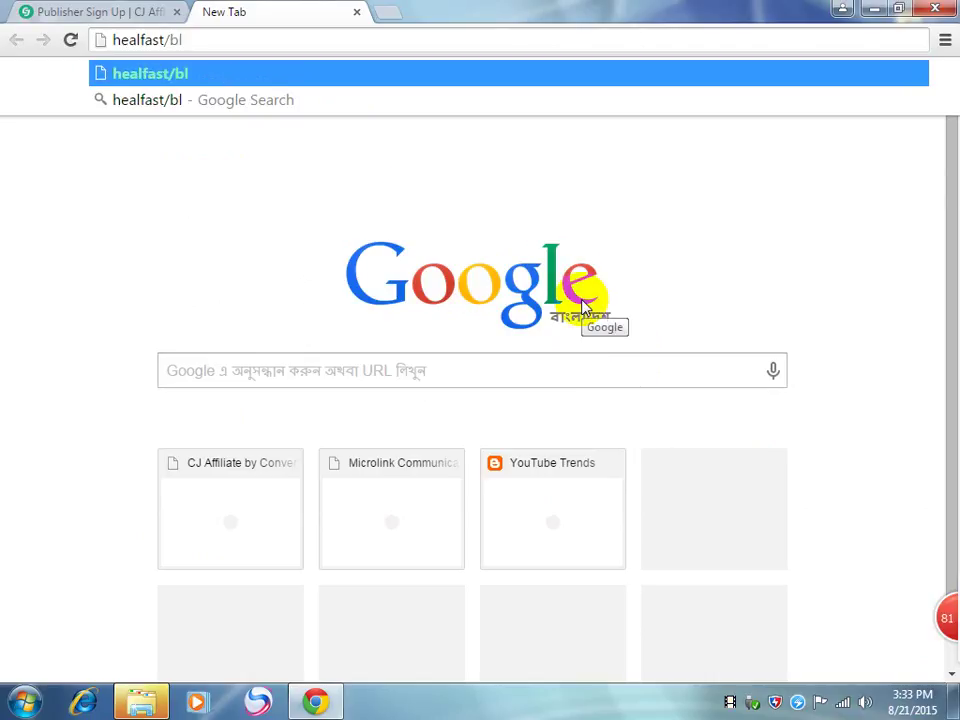
pyautogui.write('og')
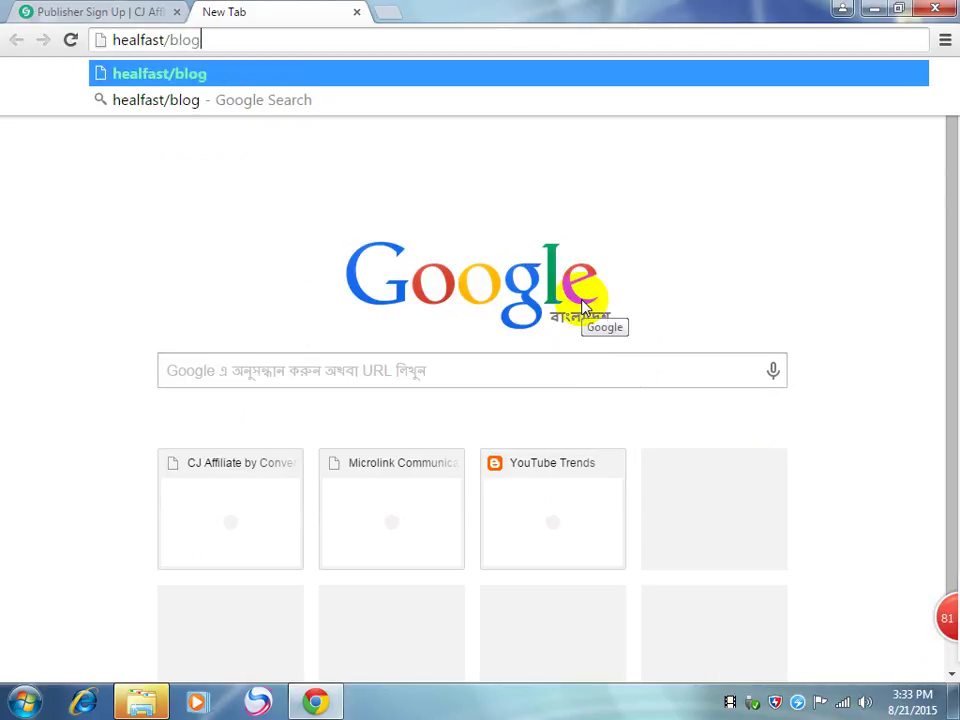
pyautogui.write('sport')
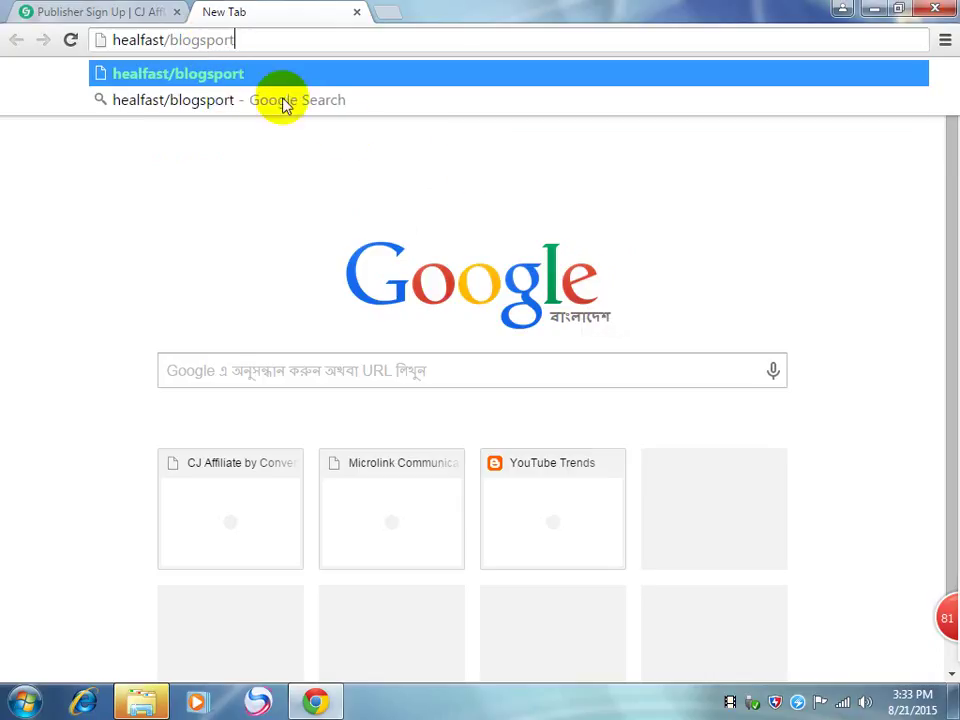
pyautogui.press('BackSpace')
pyautogui.press('BackSpace')
pyautogui.write('t')
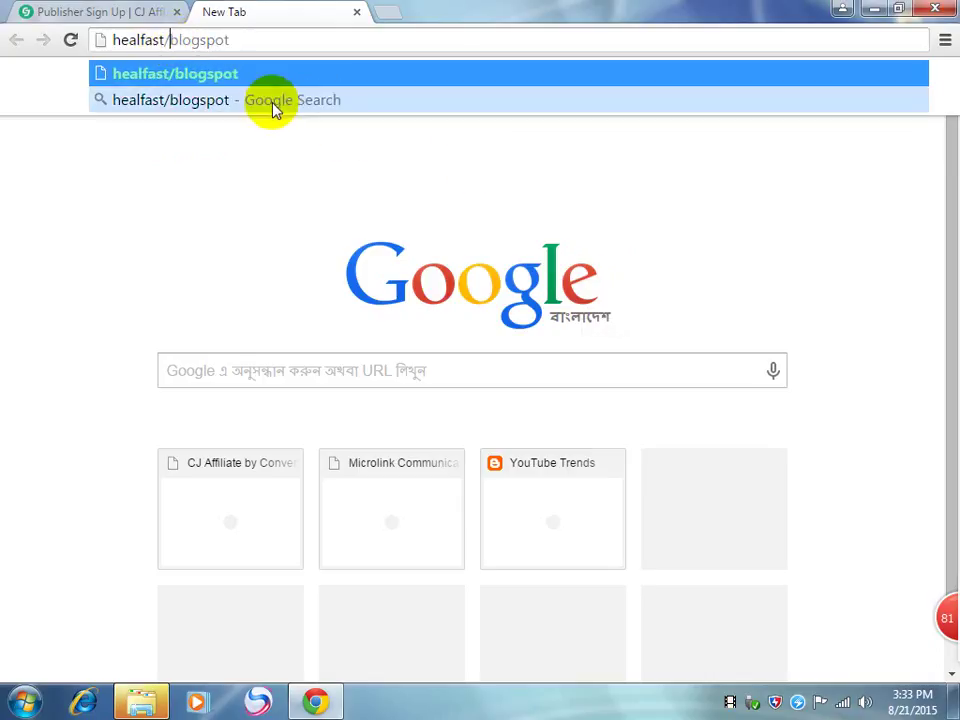
pyautogui.press('Left')
pyautogui.press('Left')
pyautogui.press('Left')
pyautogui.press('Left')
pyautogui.press('Left')
pyautogui.press('Left')
pyautogui.press('Left')
pyautogui.press('Left')
pyautogui.press('BackSpace')
pyautogui.write('.')
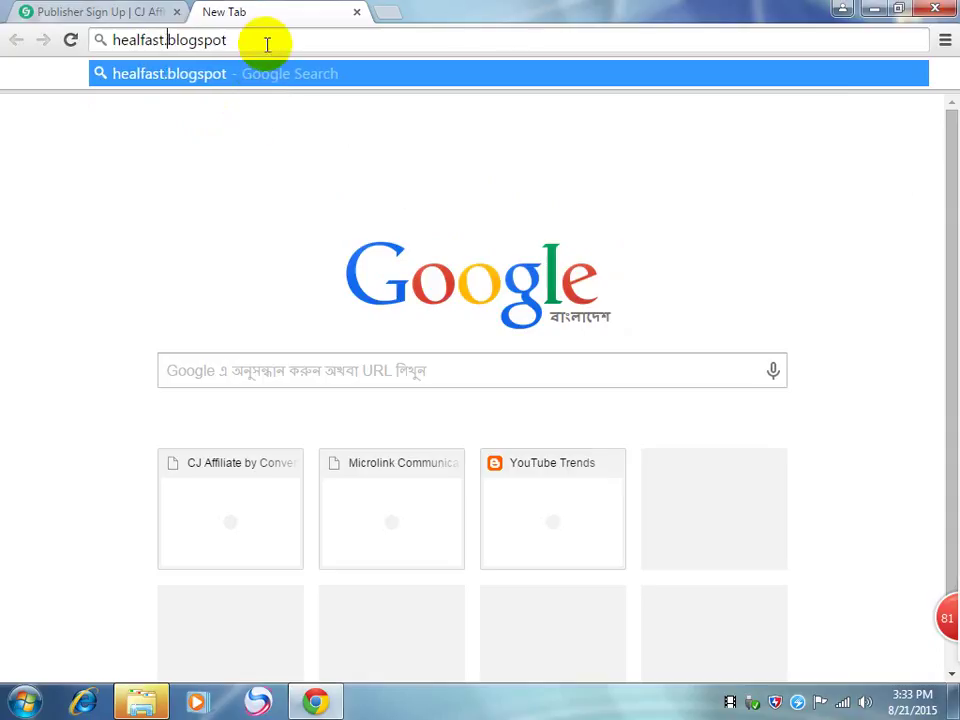
pyautogui.click(287, 45)
pyautogui.write('.')
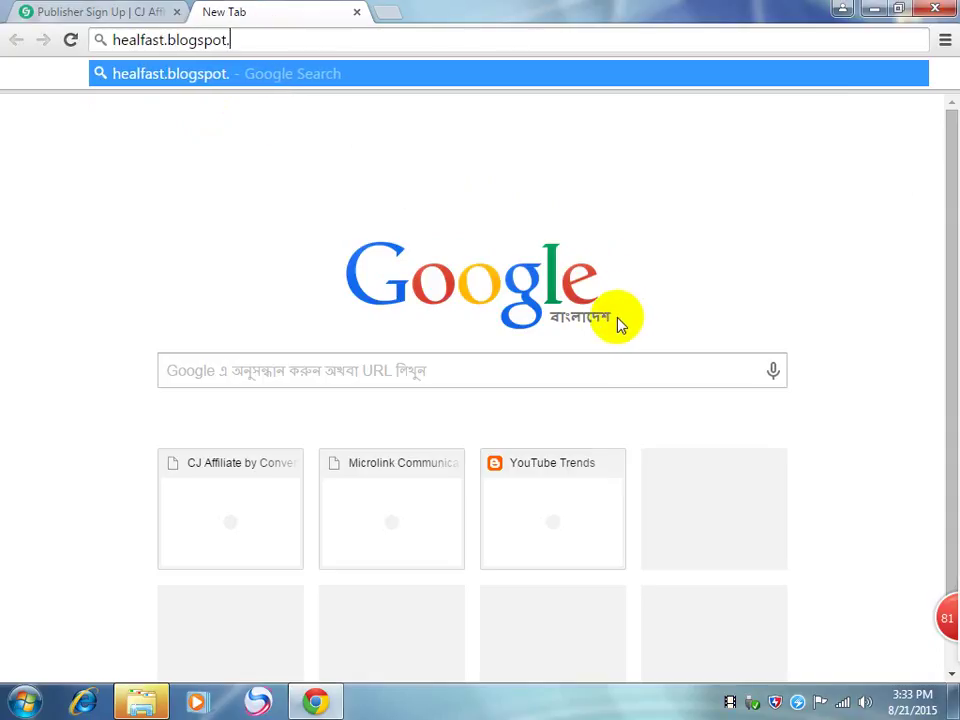
pyautogui.write('com')
pyautogui.press('Return')
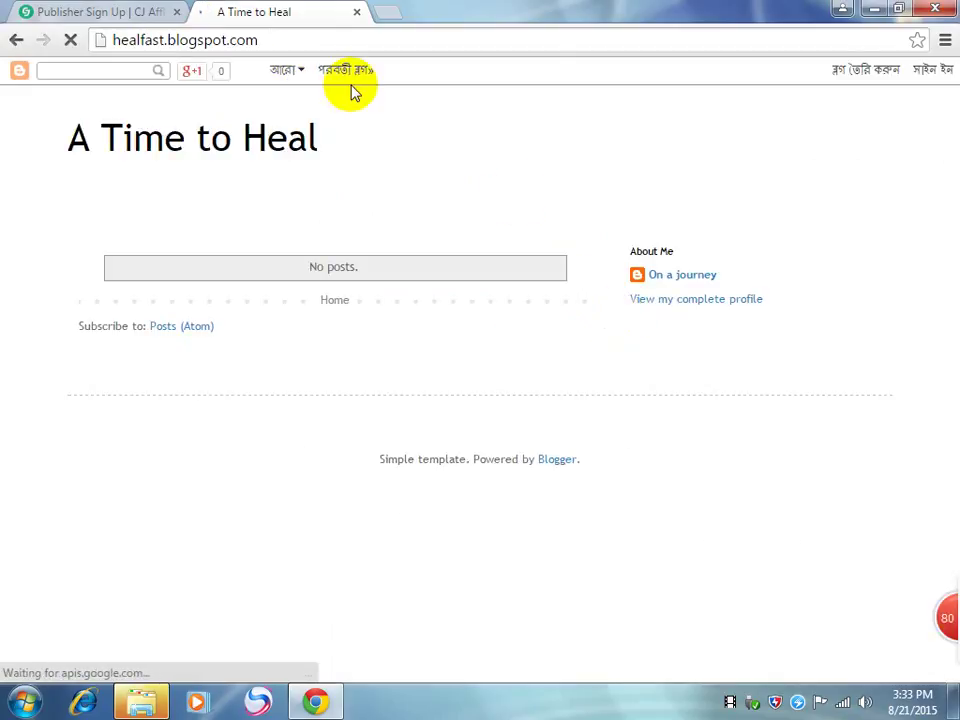
# - Copy the blog's address and paste it into the Website URL field on the sign-up form
pyautogui.click(253, 39)
pyautogui.rightClick(230, 39)
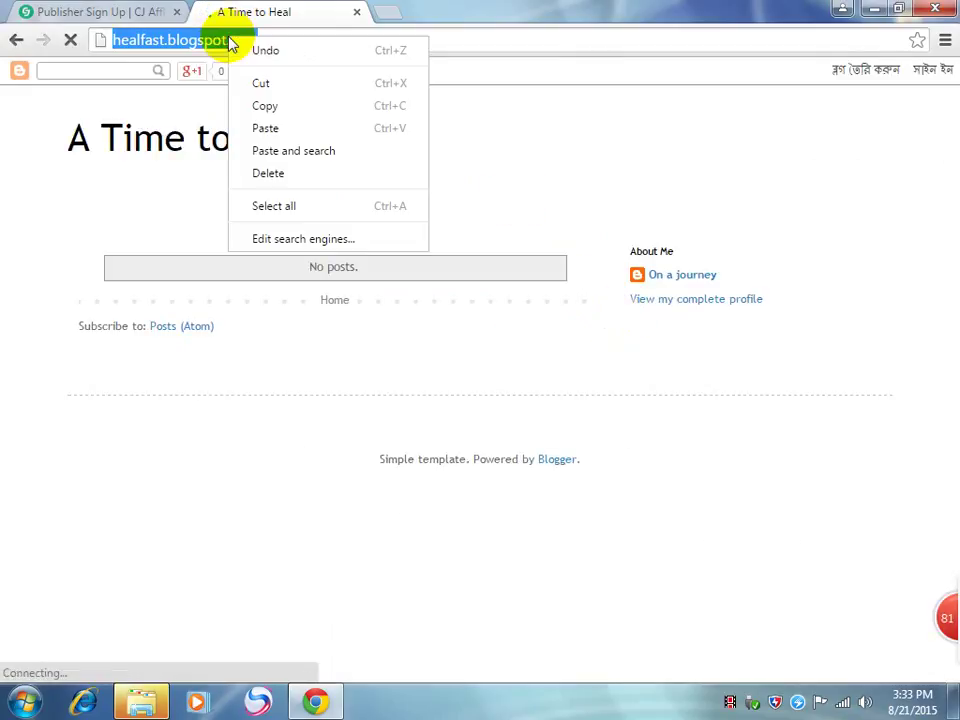
pyautogui.click(266, 105)
pyautogui.click(88, 12)
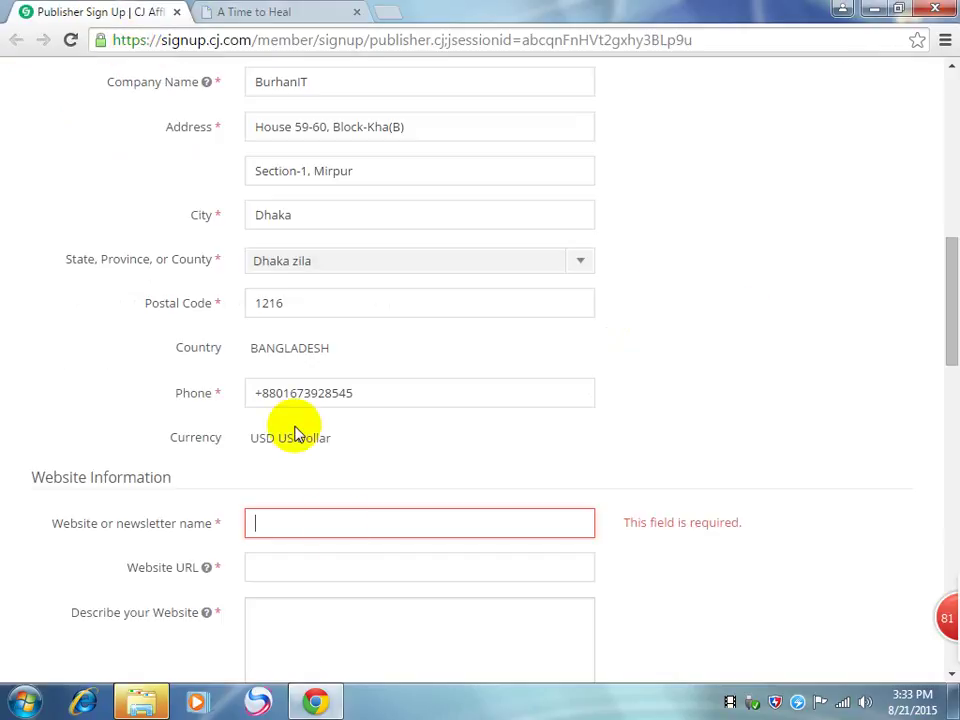
pyautogui.click(337, 560)
pyautogui.rightClick(339, 564)
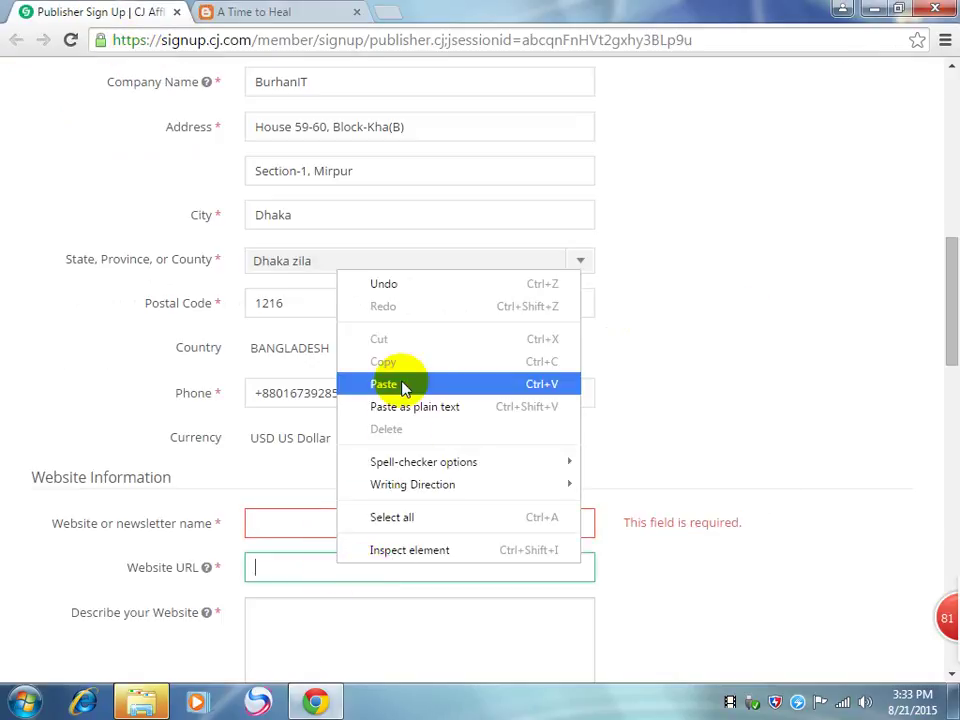
pyautogui.click(403, 386)
# - Copy the blog title 'A Time to Heal' from the blog tab
pyautogui.click(356, 516)
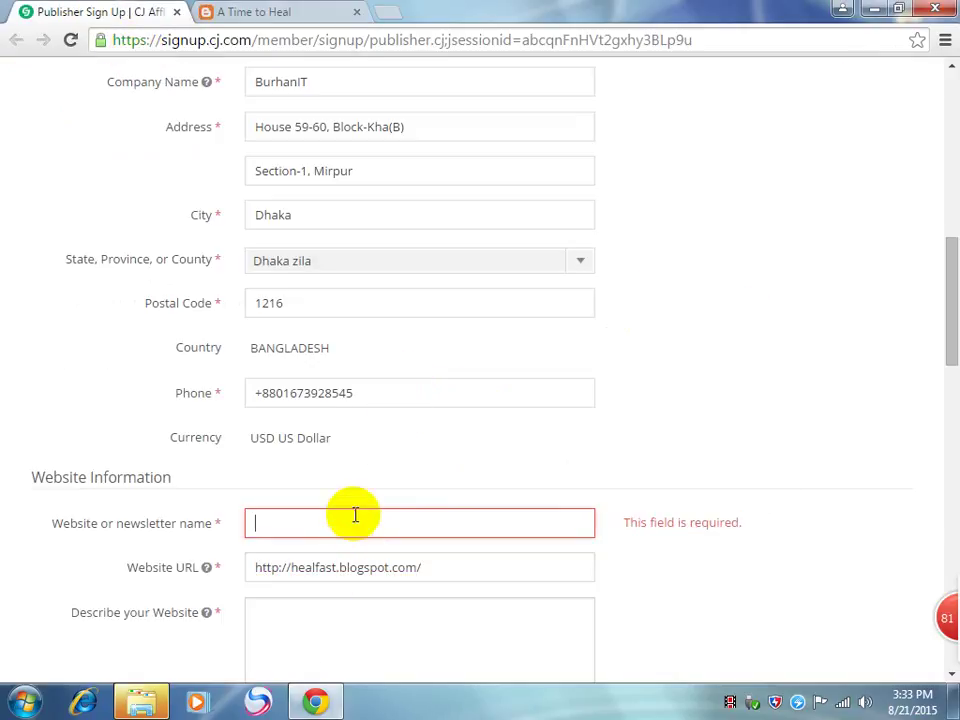
pyautogui.click(242, 11)
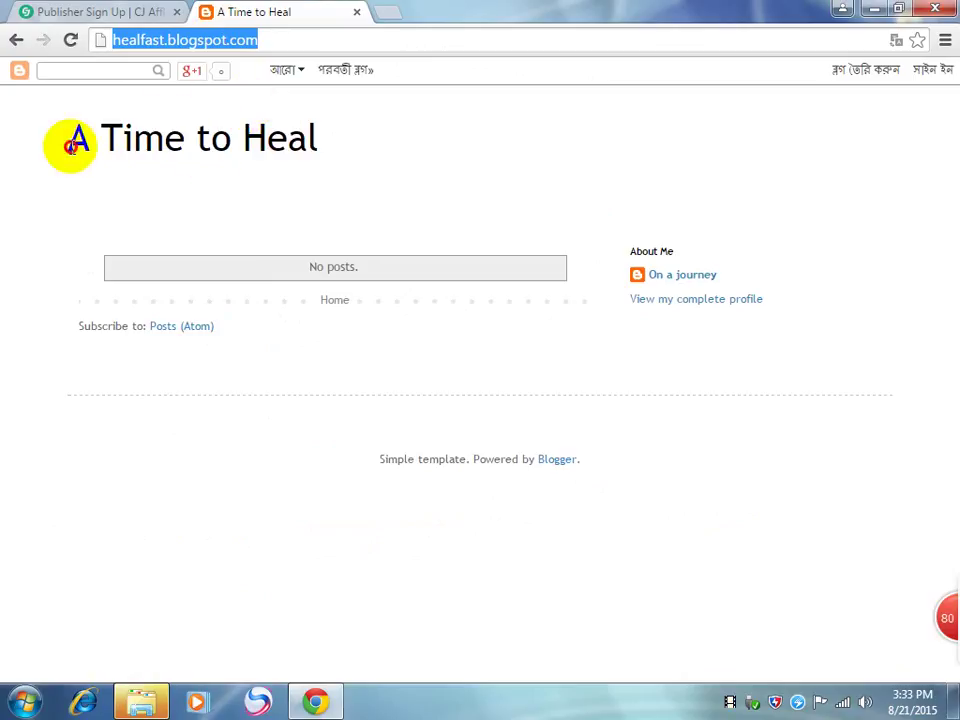
pyautogui.moveTo(68, 150); pyautogui.dragTo(324, 138)
pyautogui.rightClick(290, 144)
pyautogui.click(315, 156)
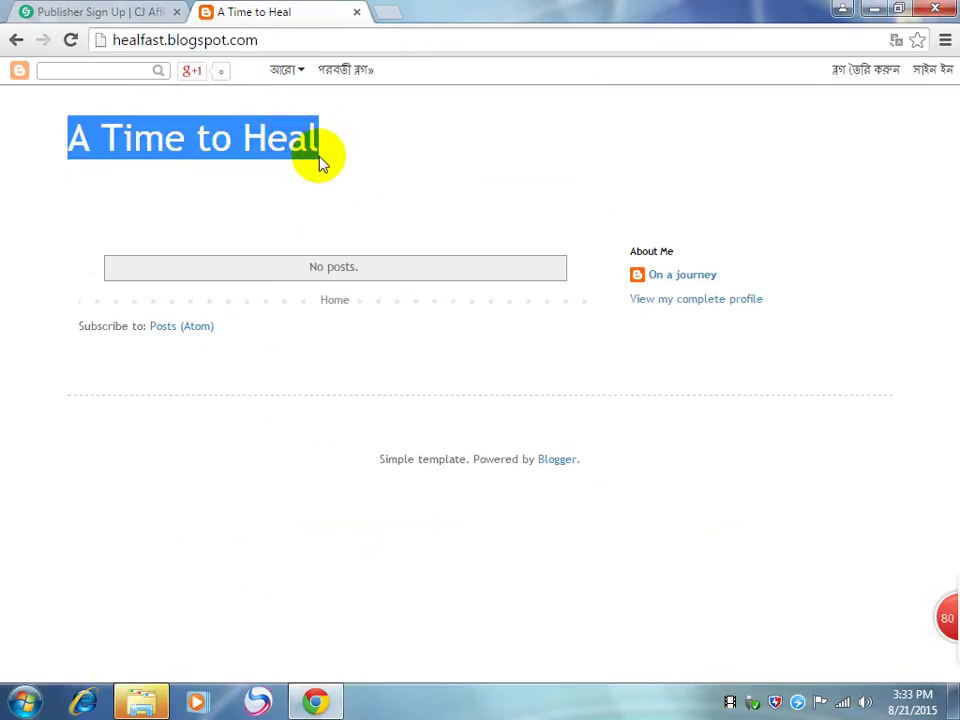
pyautogui.click(120, 9)
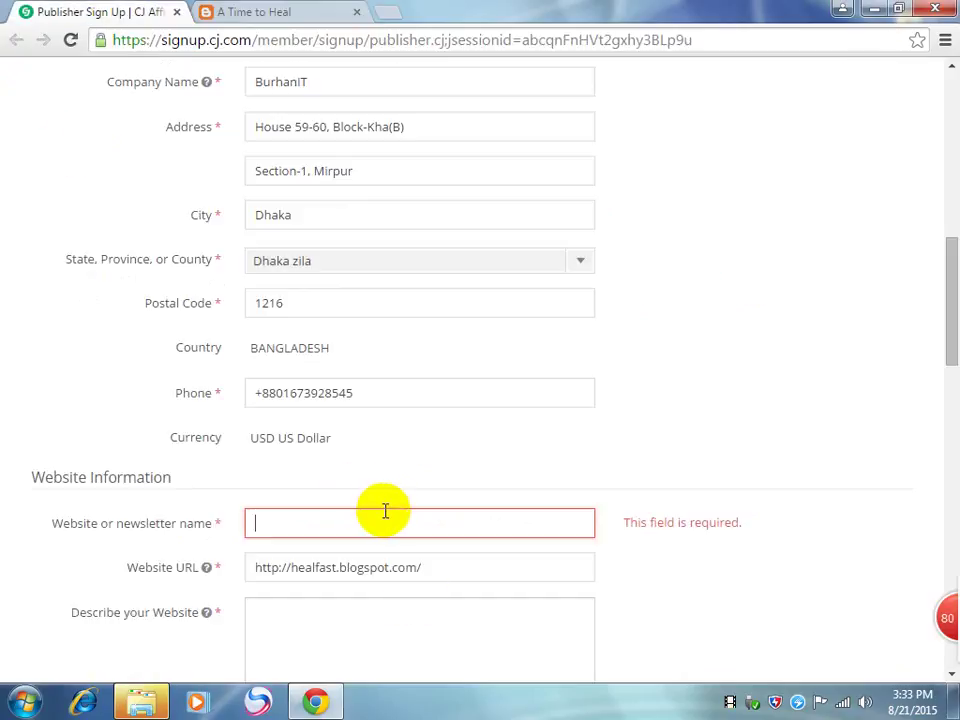
# - Visit the blog owner's profile, return to the A Time to Heal blog, and select its address
pyautogui.click(252, 10)
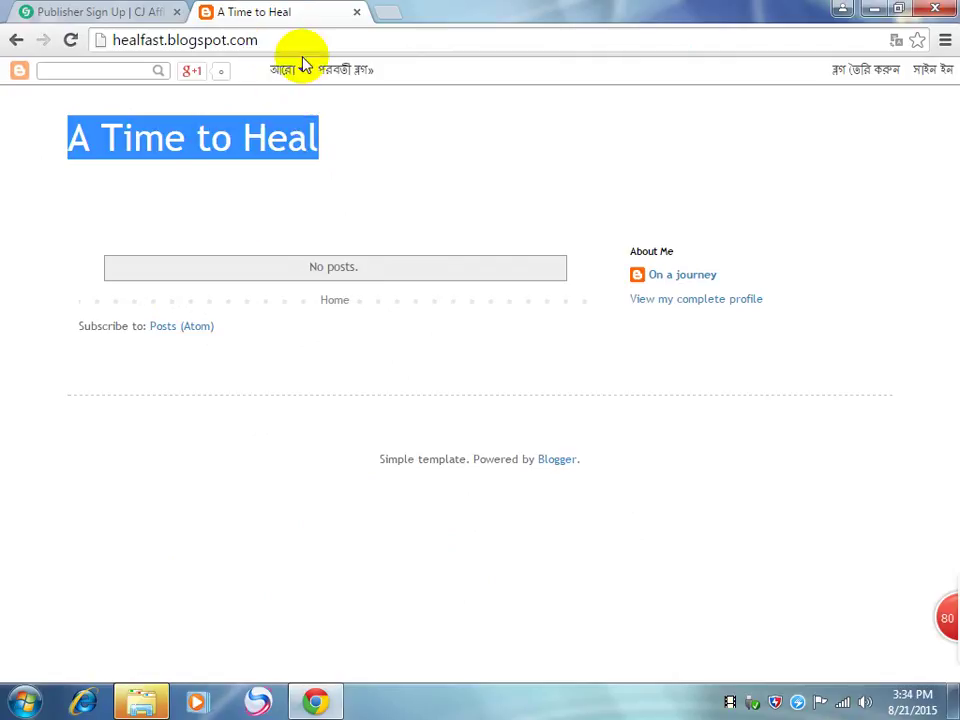
pyautogui.click(666, 285)
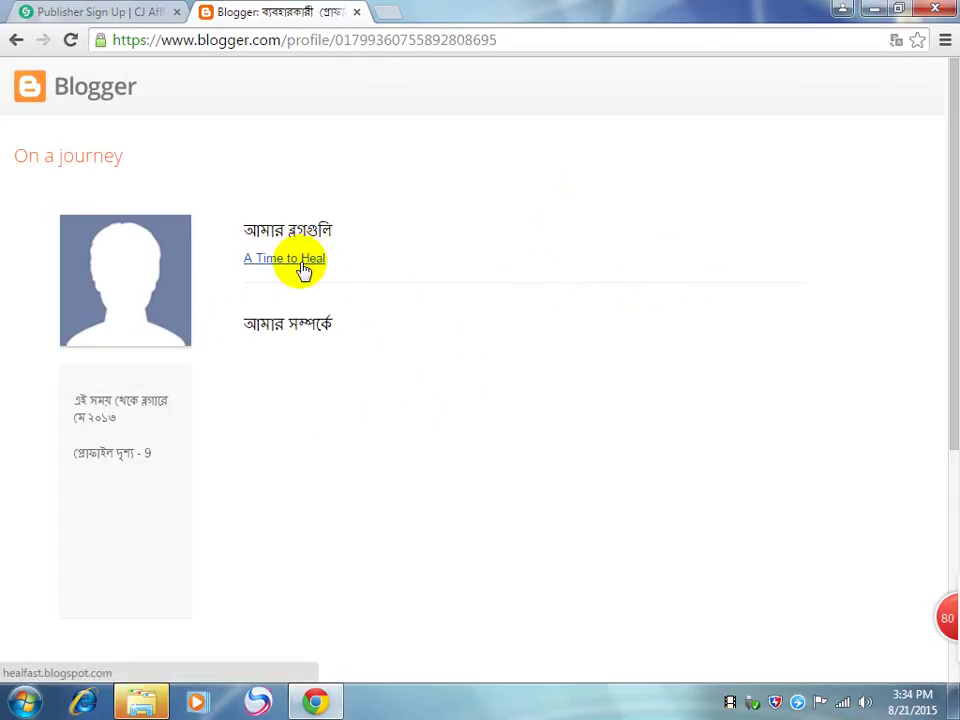
pyautogui.click(300, 260)
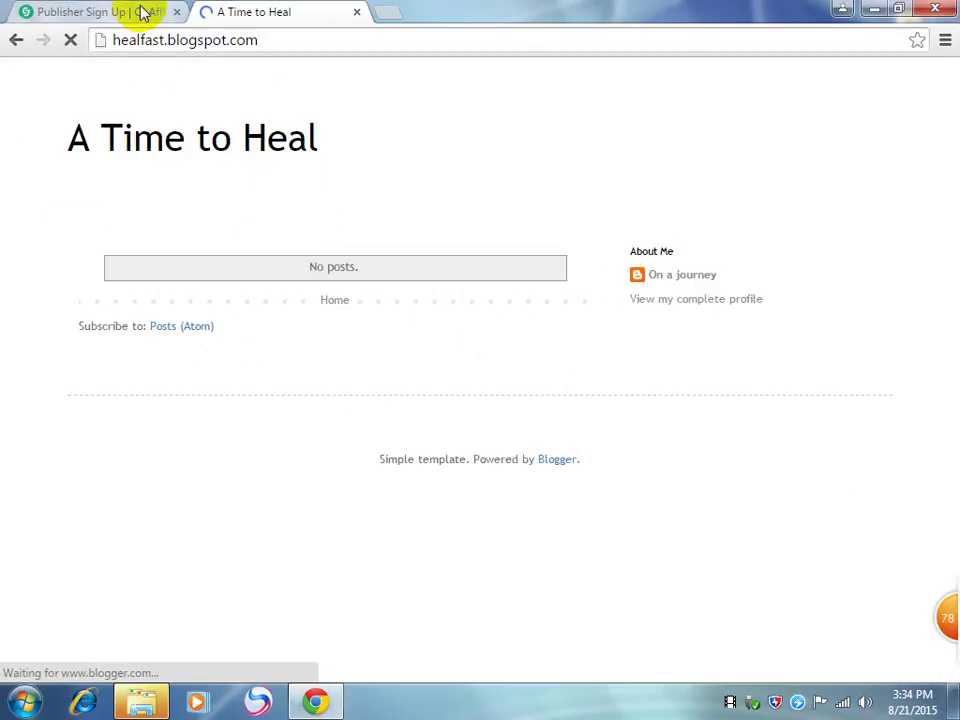
pyautogui.click(220, 40)
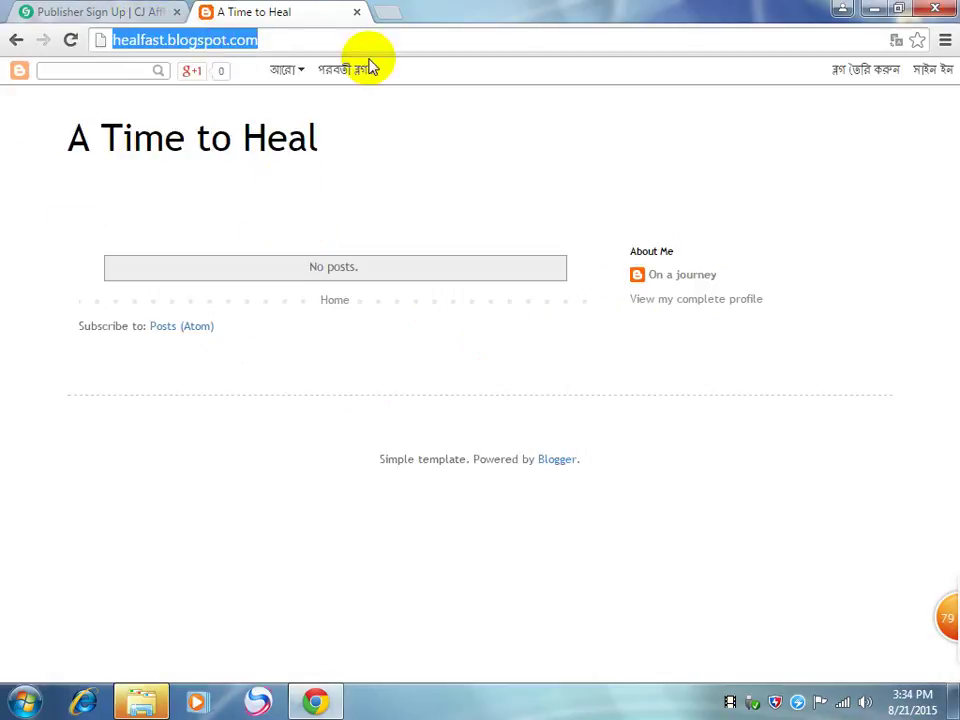
# - Go to blogger.com and sign in with the Google account's email and password
pyautogui.write('blogger')
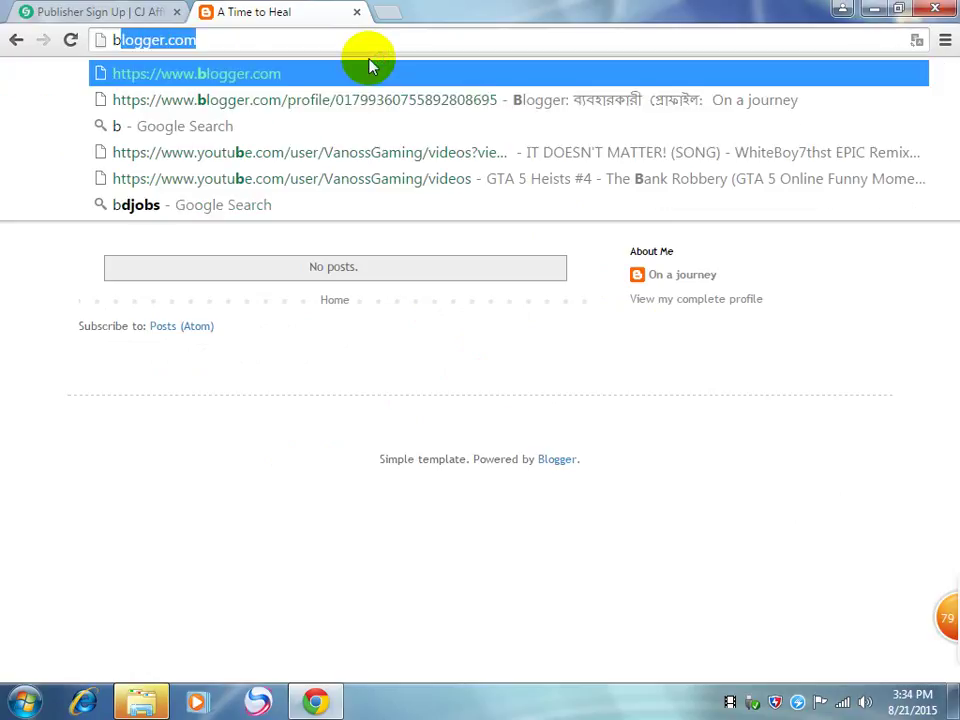
pyautogui.press('Return')
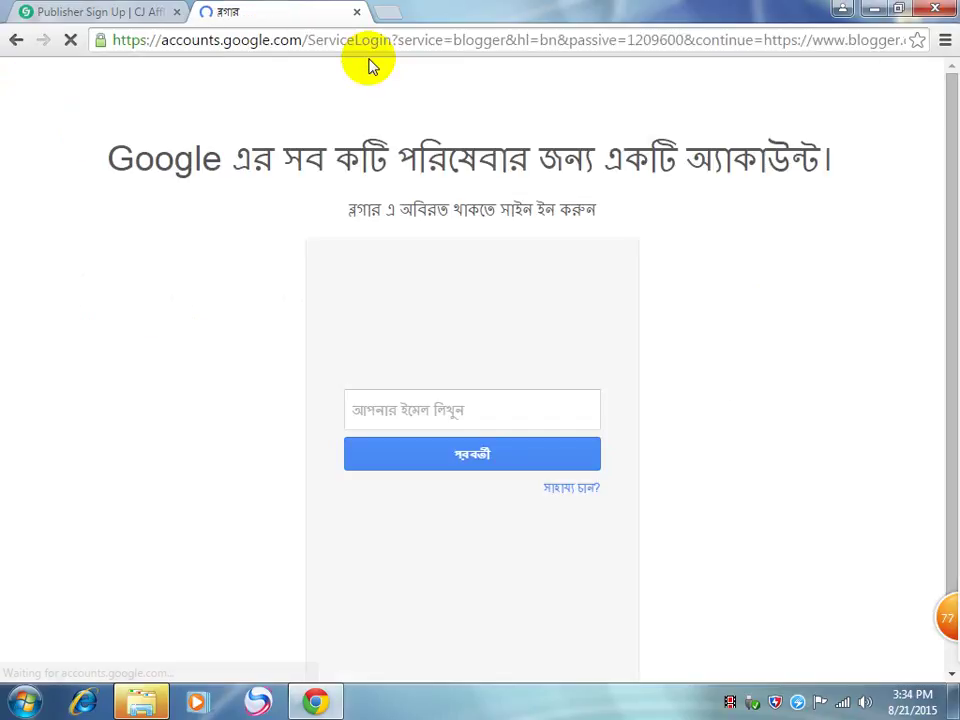
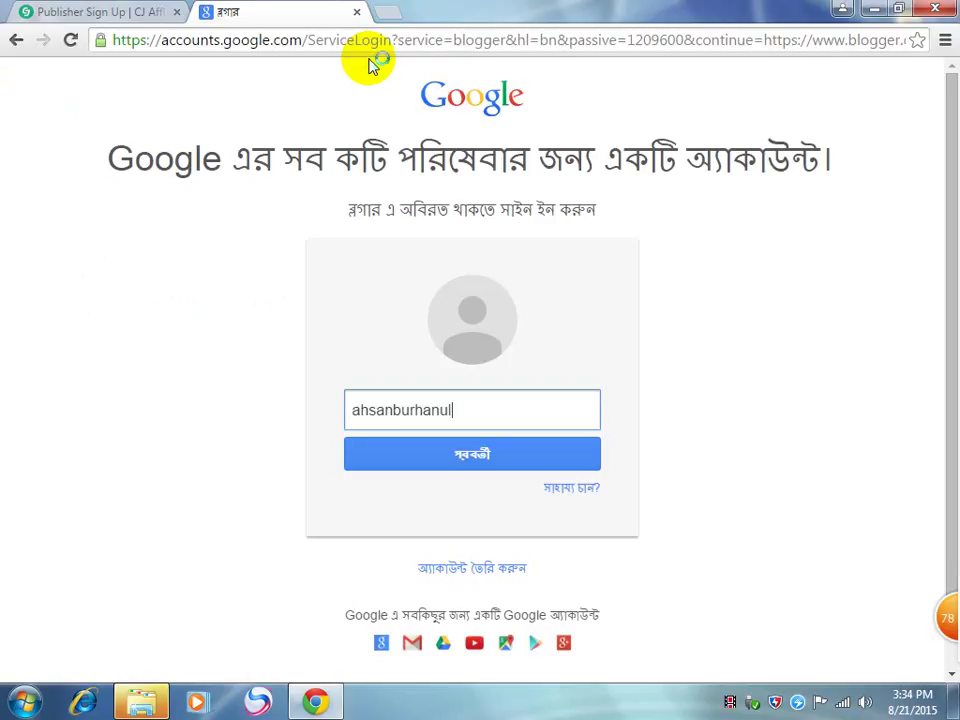
pyautogui.press('Return')
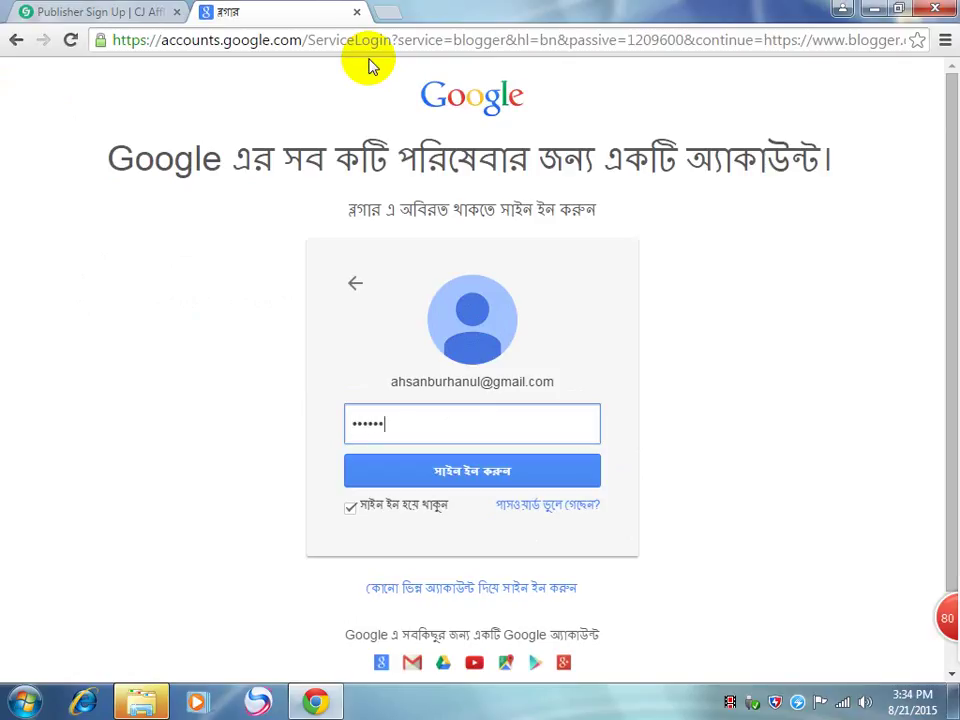
pyautogui.press('Return')
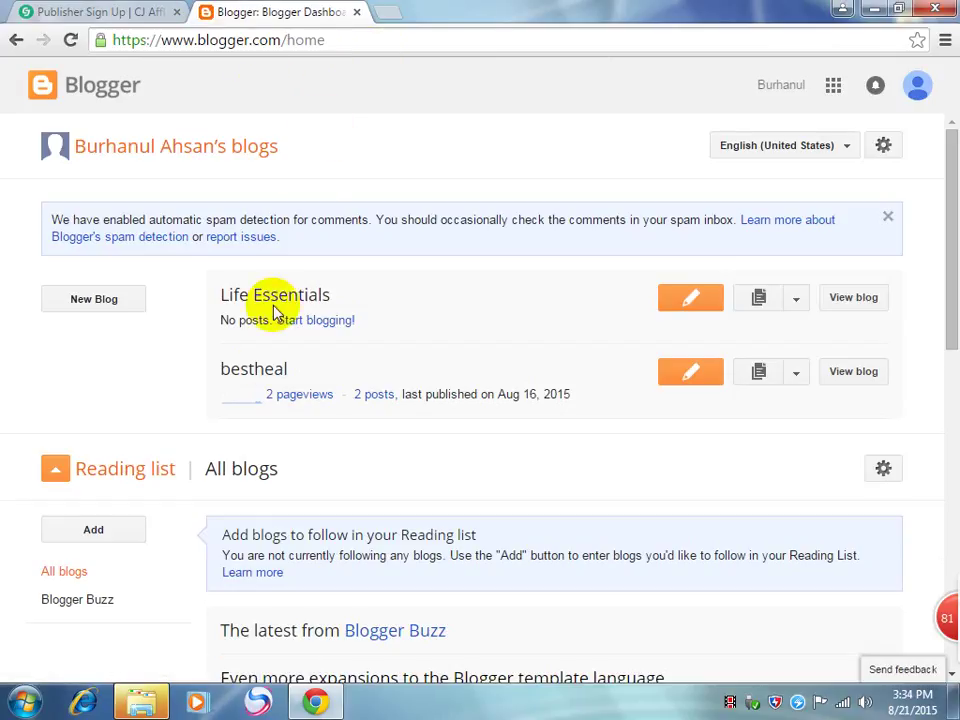
# - View the bestheal blog in a new tab and copy its address
pyautogui.click(853, 372)
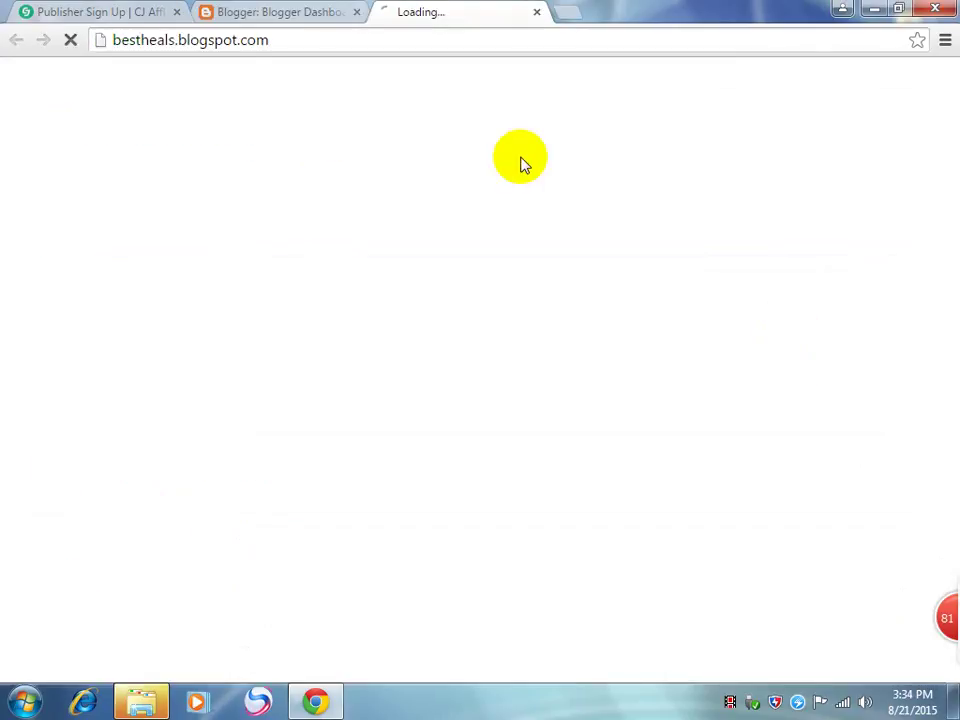
pyautogui.rightClick(202, 42)
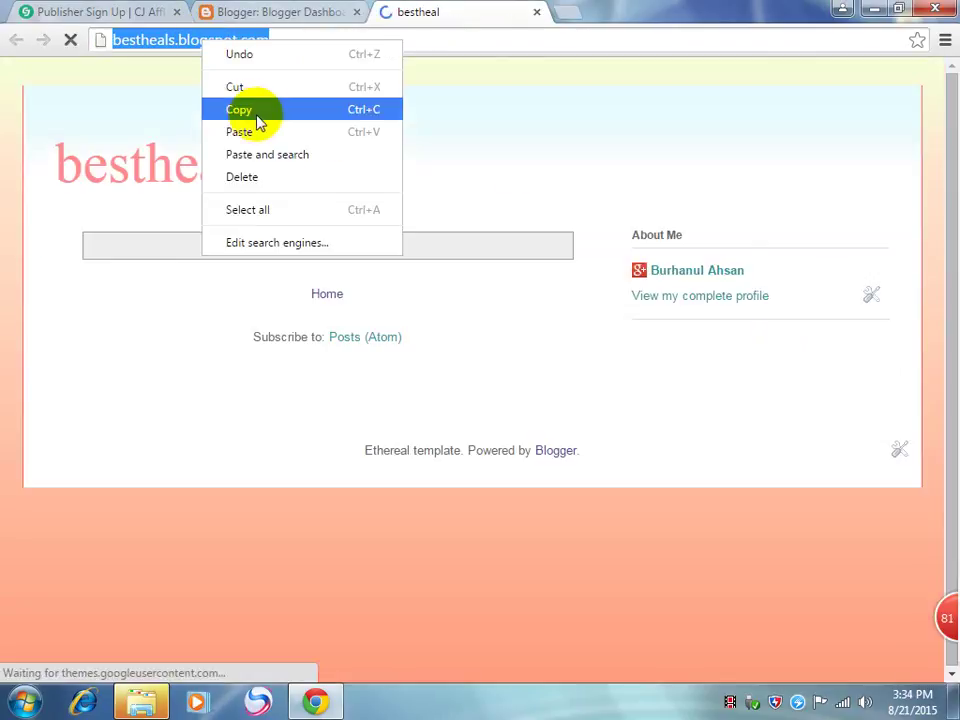
pyautogui.click(252, 110)
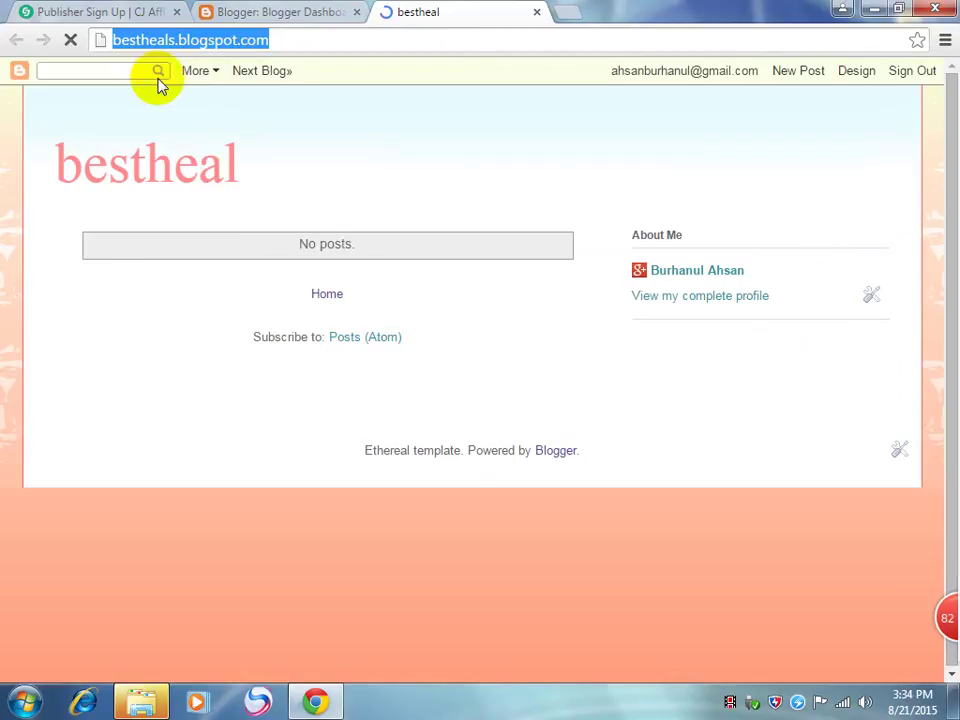
# - Open the Life Essentials blog in its own tab, then go back to the CJ sign-up form
pyautogui.click(250, 14)
pyautogui.click(298, 298)
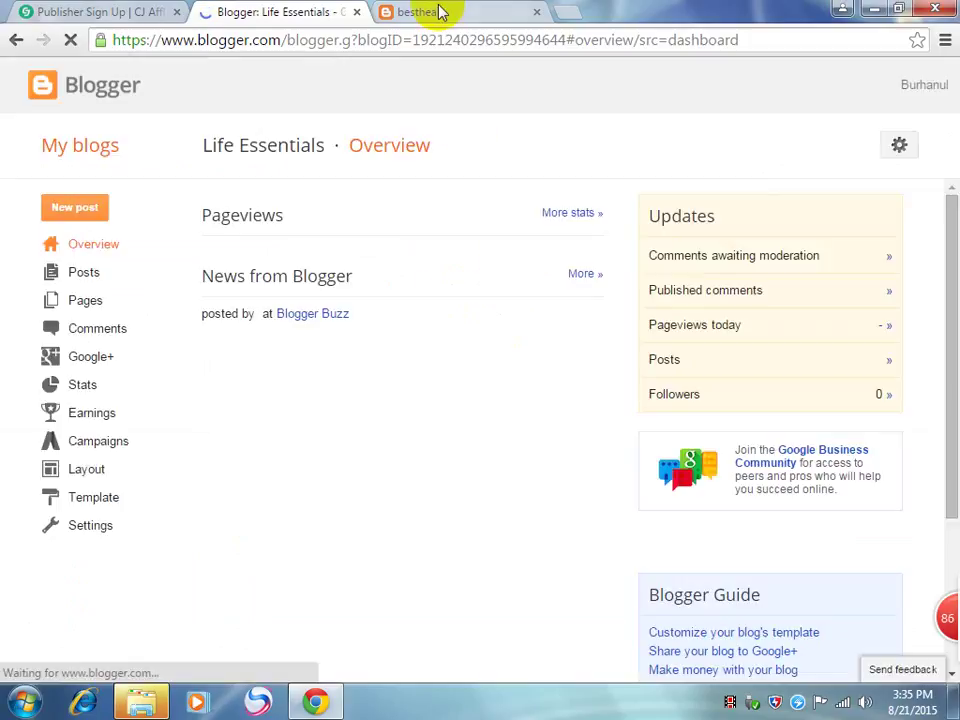
pyautogui.click(298, 98)
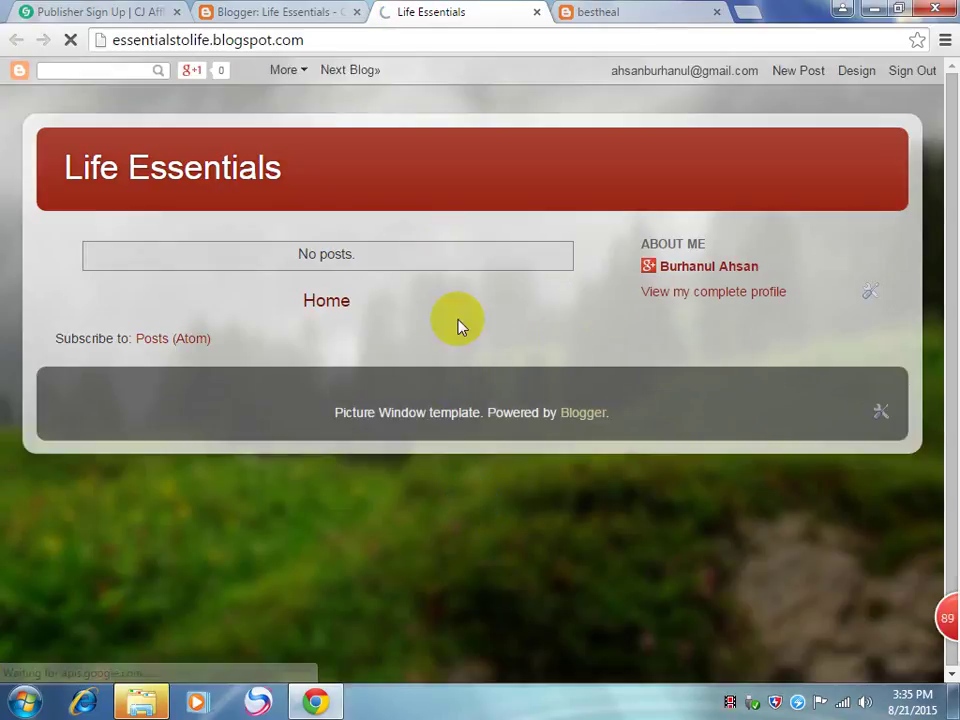
pyautogui.click(290, 10)
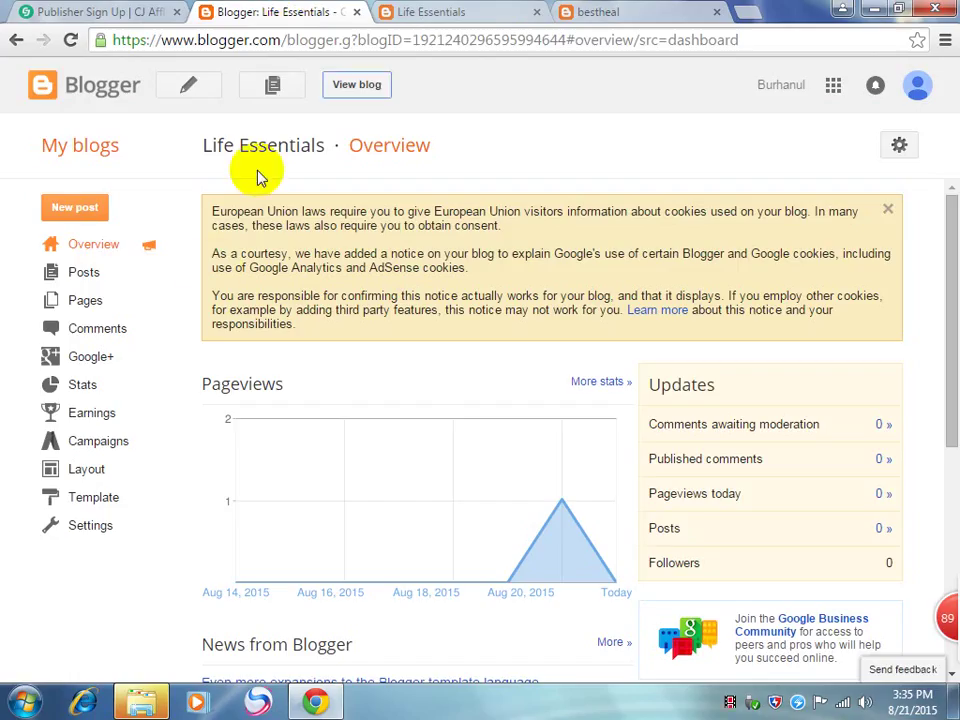
pyautogui.click(455, 14)
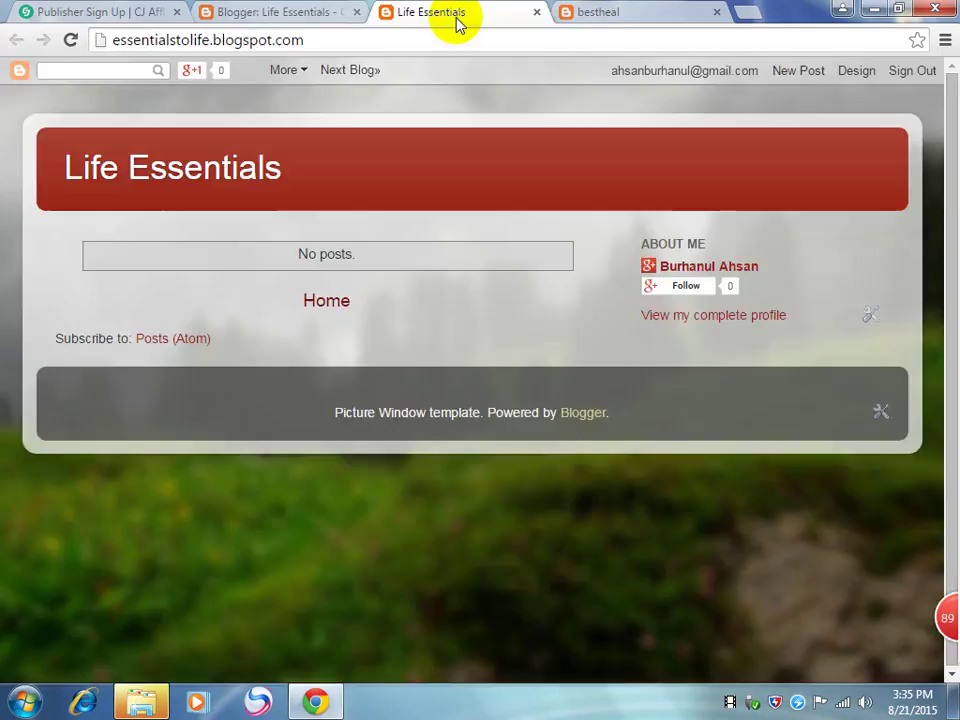
pyautogui.click(630, 16)
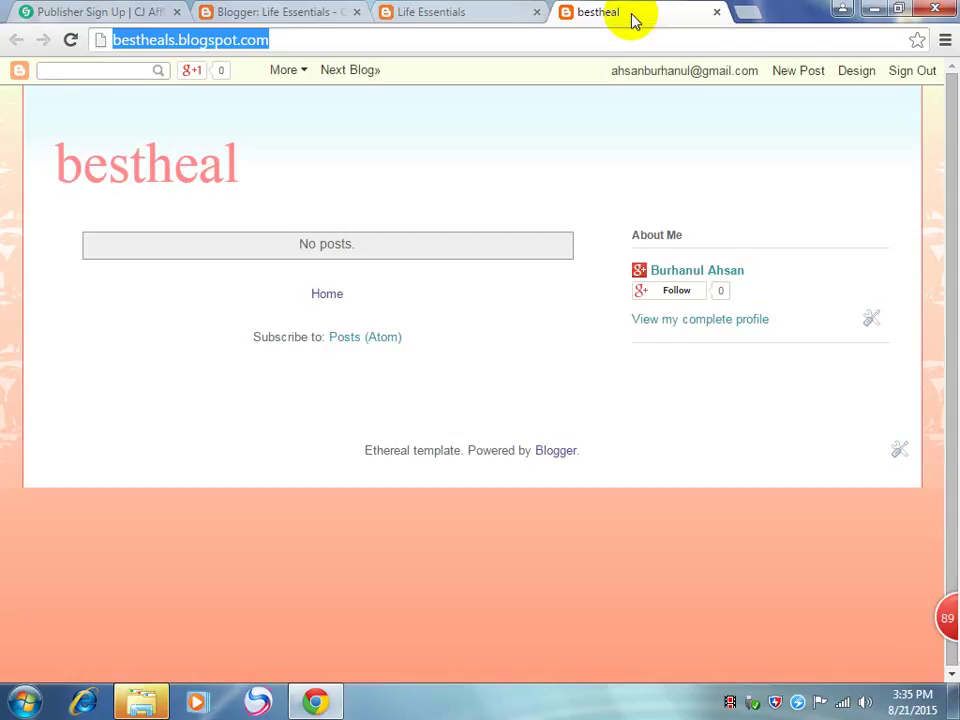
pyautogui.rightClick(256, 47)
pyautogui.click(117, 12)
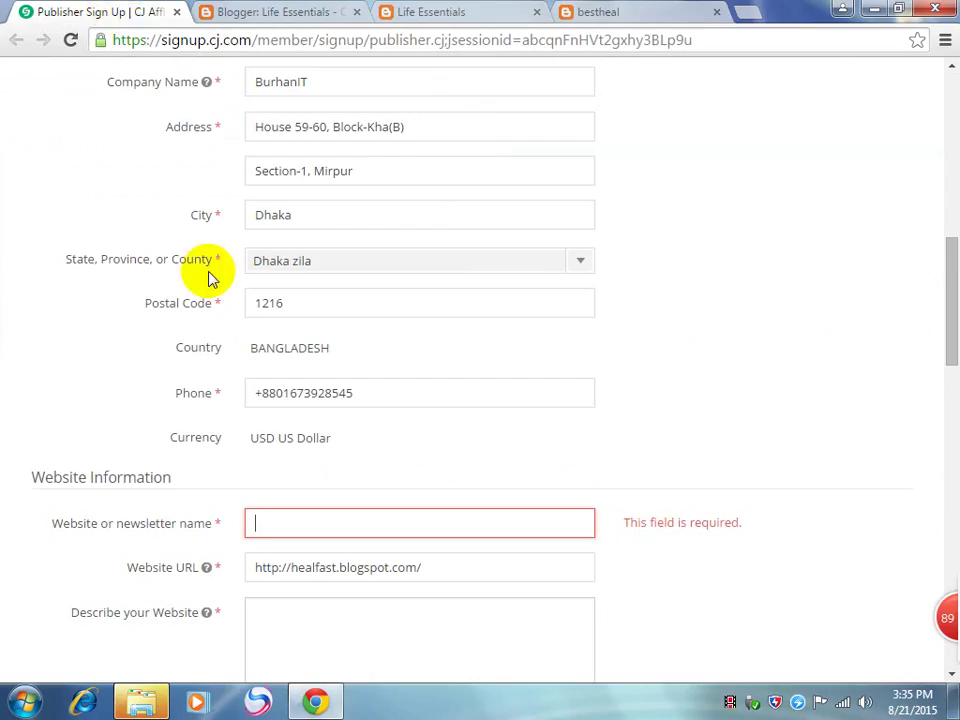
# - Remove the blog address that was wrongly pasted into the website name field
pyautogui.rightClick(350, 527)
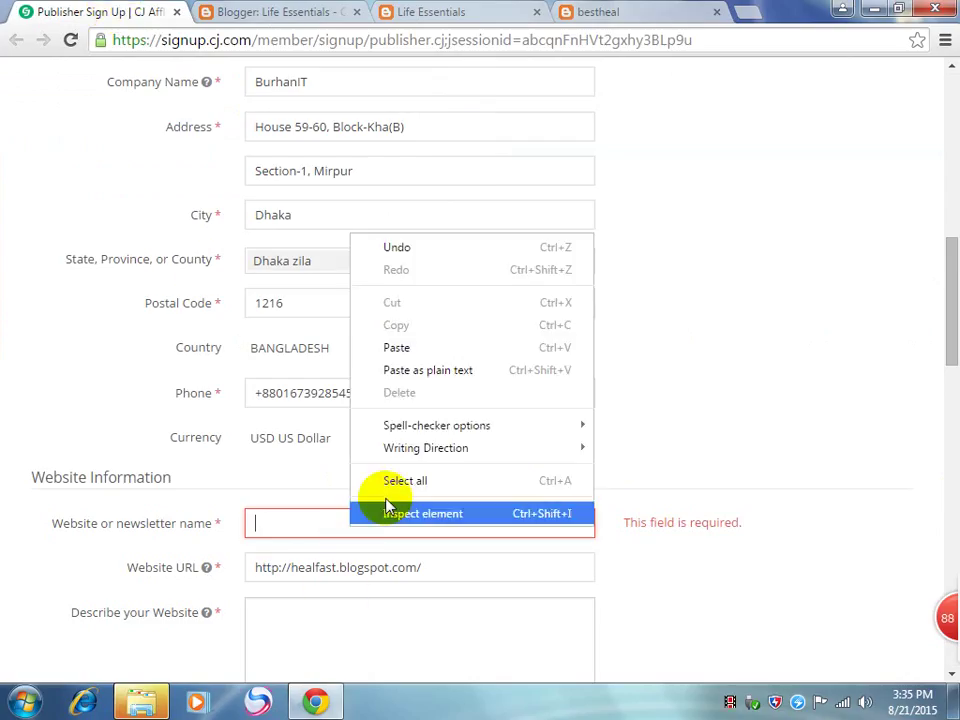
pyautogui.click(433, 345)
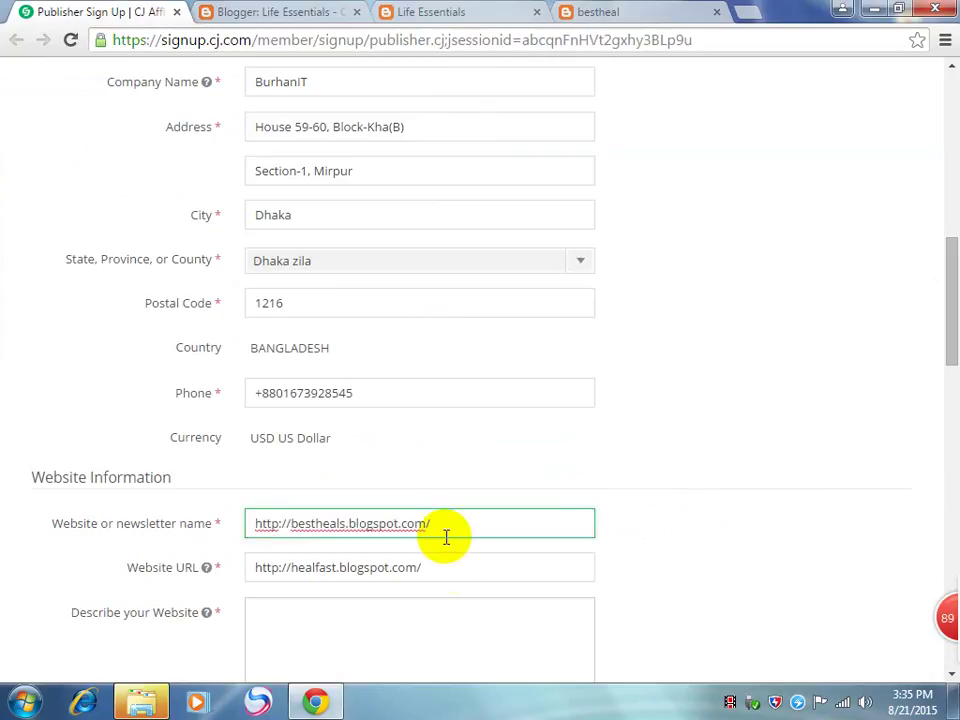
pyautogui.moveTo(463, 527); pyautogui.dragTo(251, 519)
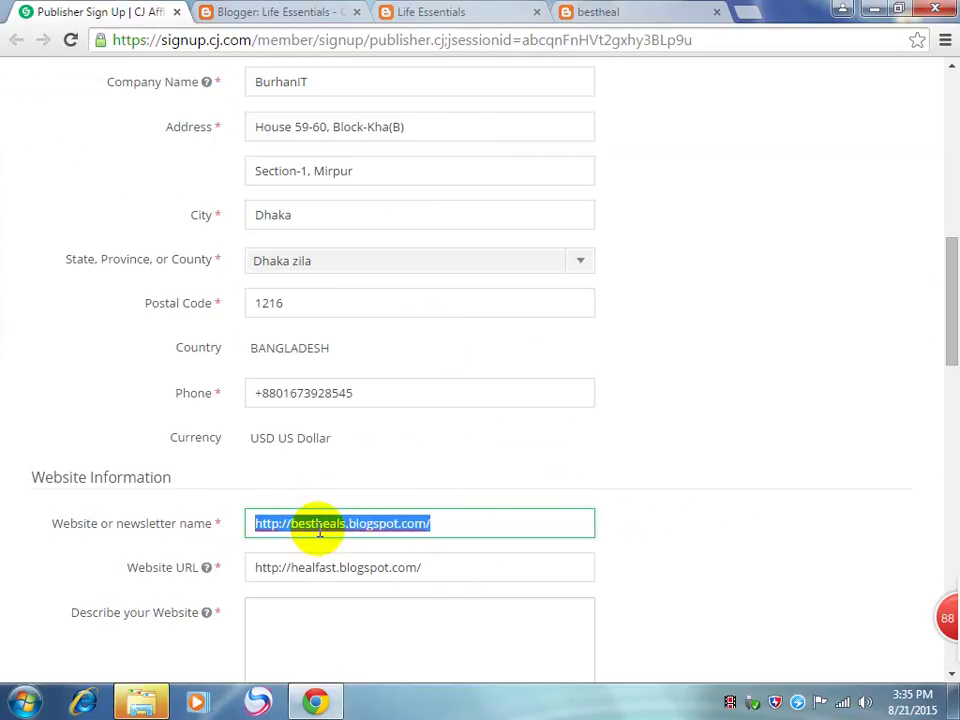
pyautogui.press('BackSpace')
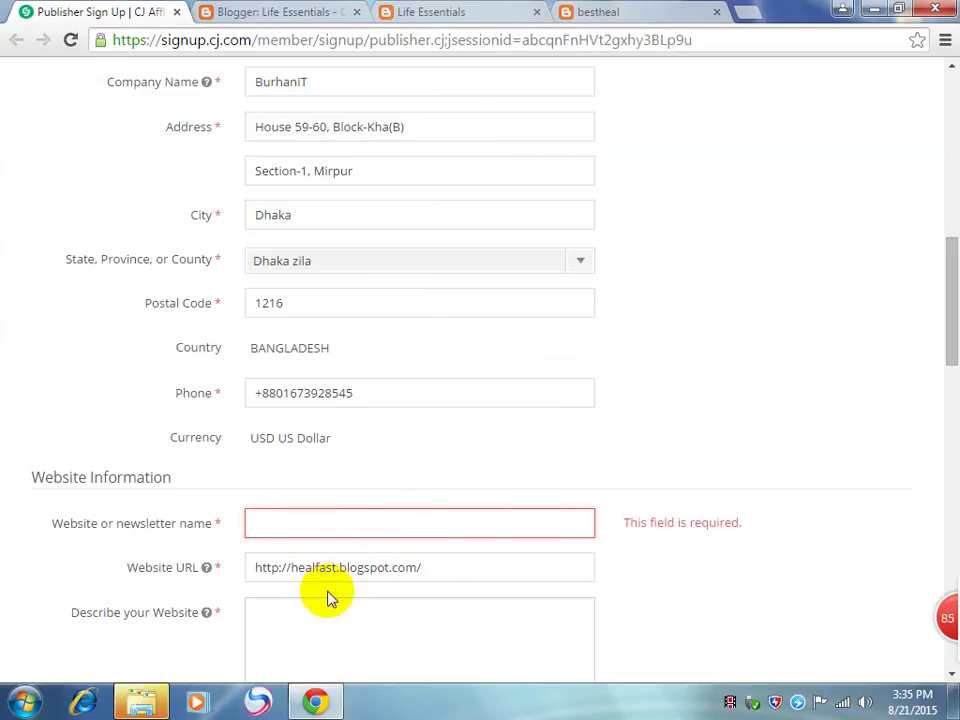
# - Copy the Life Essentials blog address and close the three Blogger tabs
pyautogui.click(388, 569)
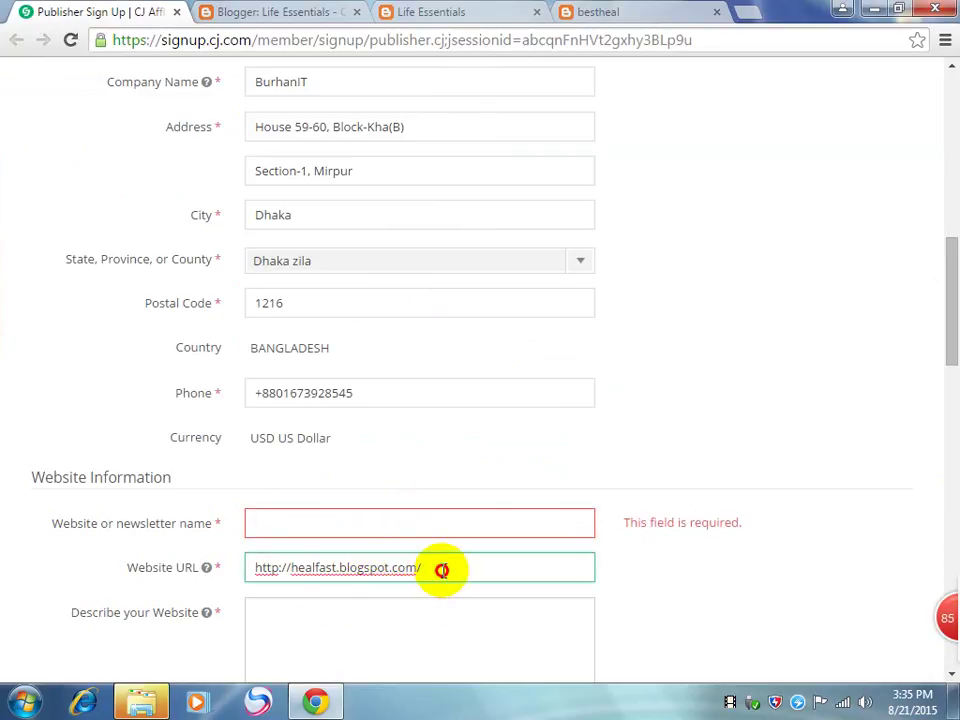
pyautogui.moveTo(439, 568); pyautogui.dragTo(246, 574)
pyautogui.click(598, 14)
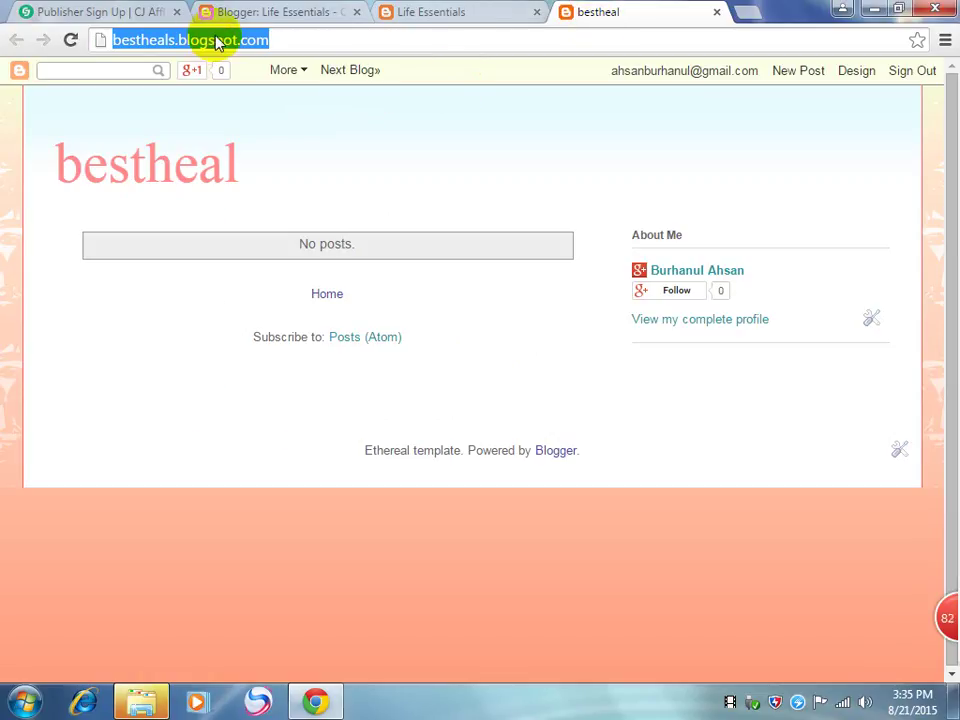
pyautogui.click(420, 12)
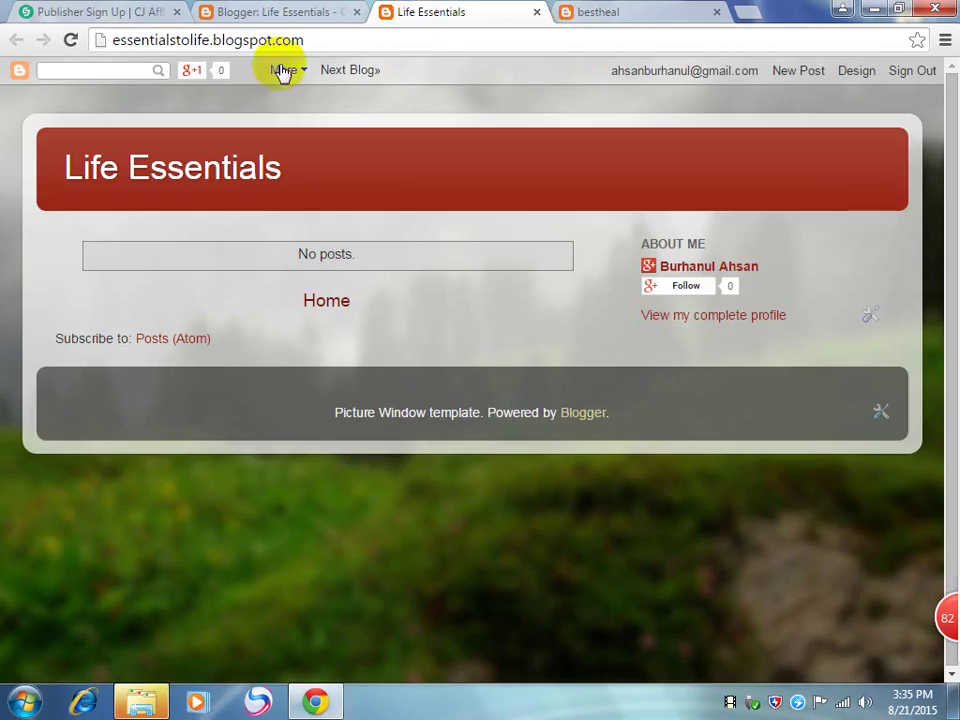
pyautogui.rightClick(250, 42)
pyautogui.hotkey('ctrl', 'c')
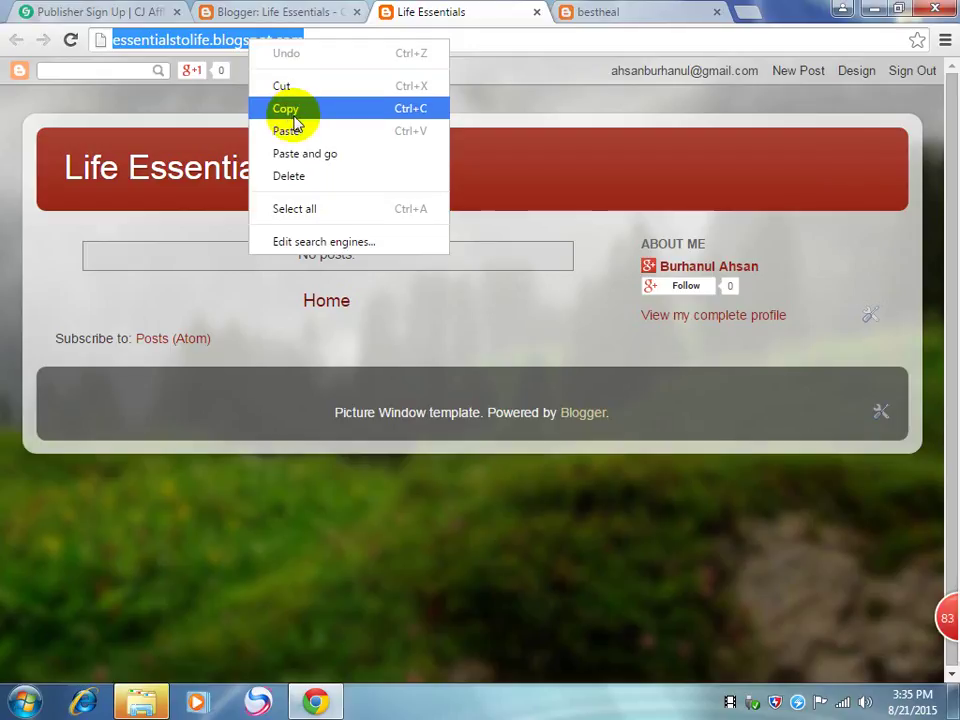
pyautogui.click(286, 109)
pyautogui.click(305, 12)
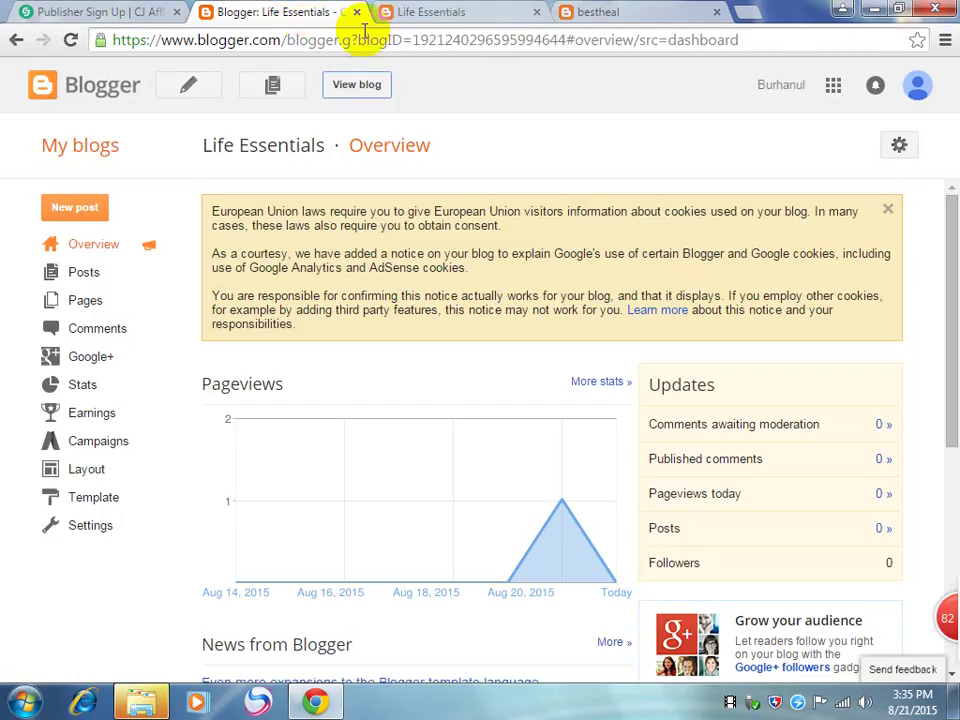
pyautogui.click(357, 12)
pyautogui.click(358, 13)
pyautogui.click(358, 13)
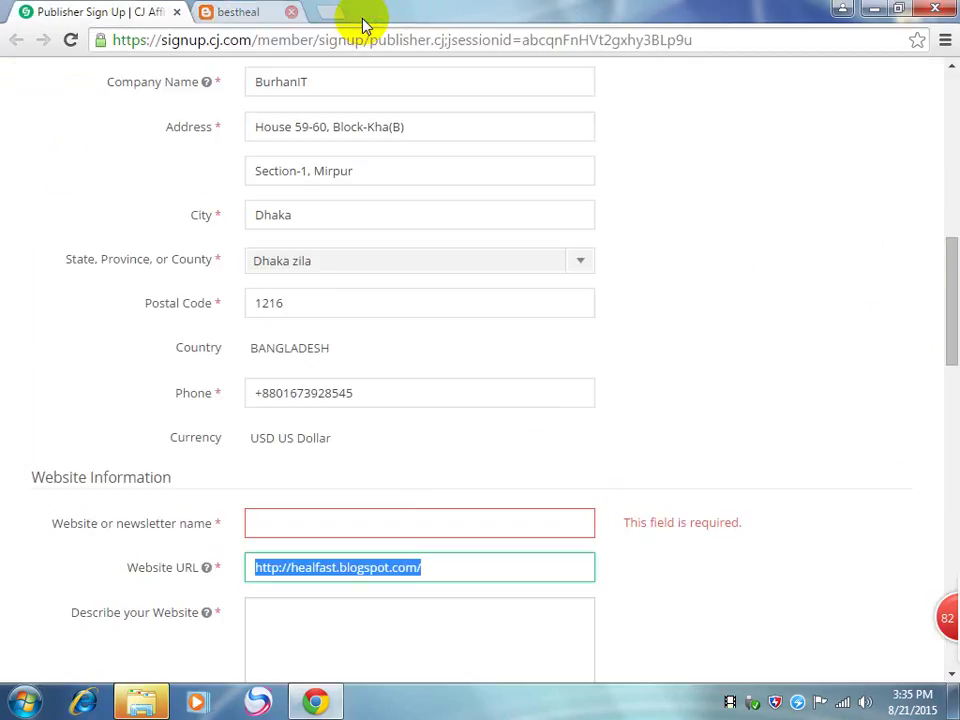
pyautogui.rightClick(396, 568)
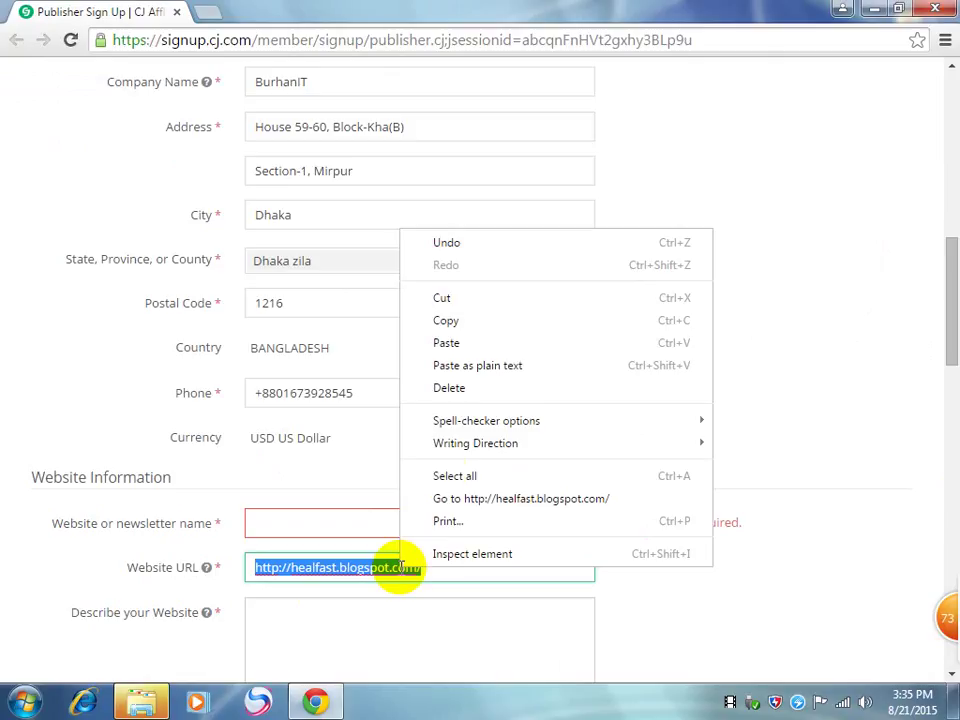
pyautogui.click(473, 353)
pyautogui.click(362, 524)
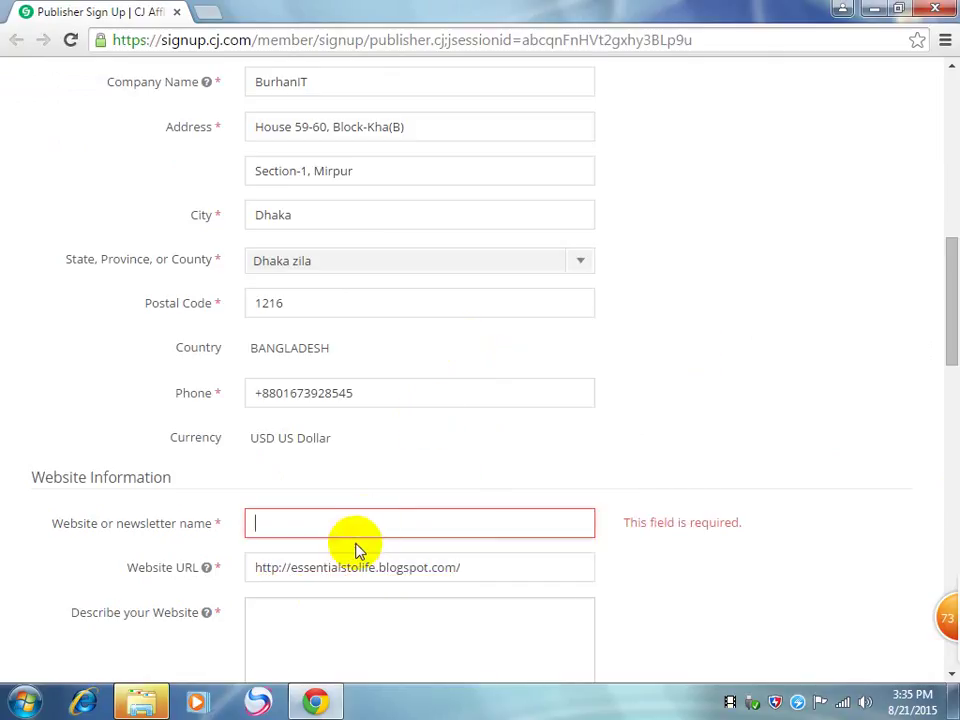
# - Copy 'essentialstolife' from the URL into the website name and space it as 'essentials to life'
pyautogui.moveTo(373, 568); pyautogui.dragTo(290, 570)
pyautogui.rightClick(318, 567)
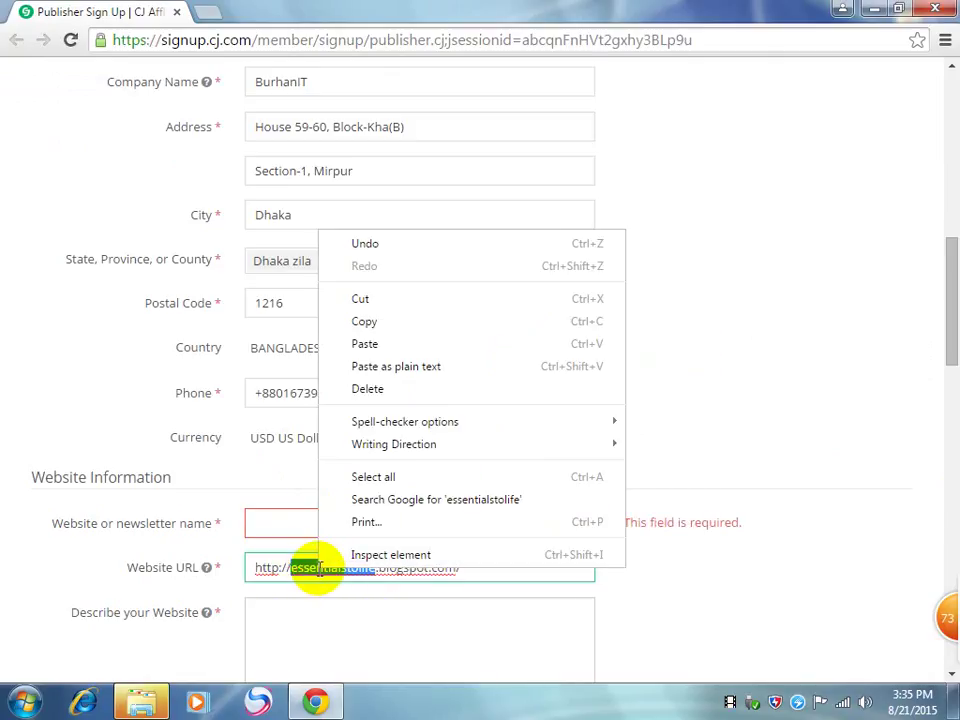
pyautogui.click(390, 322)
pyautogui.rightClick(311, 512)
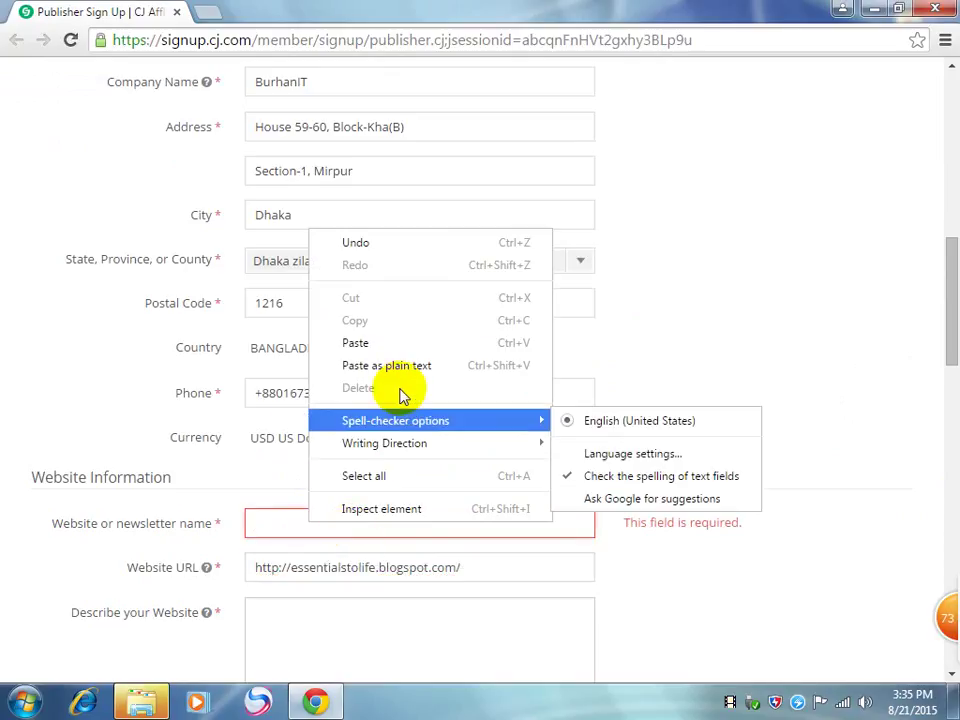
pyautogui.click(401, 342)
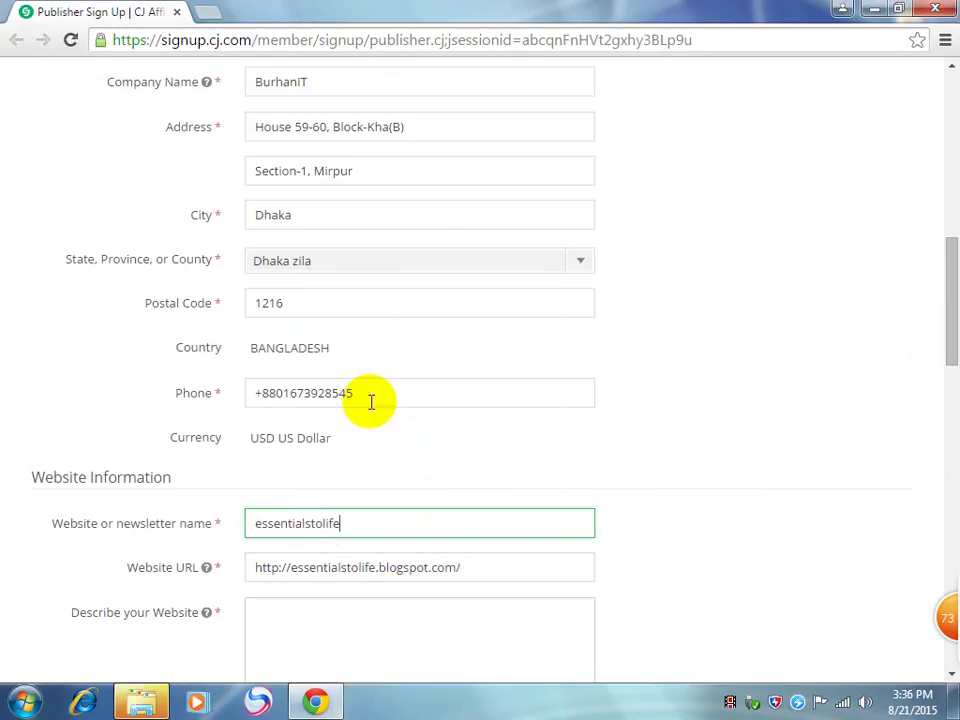
pyautogui.click(314, 523)
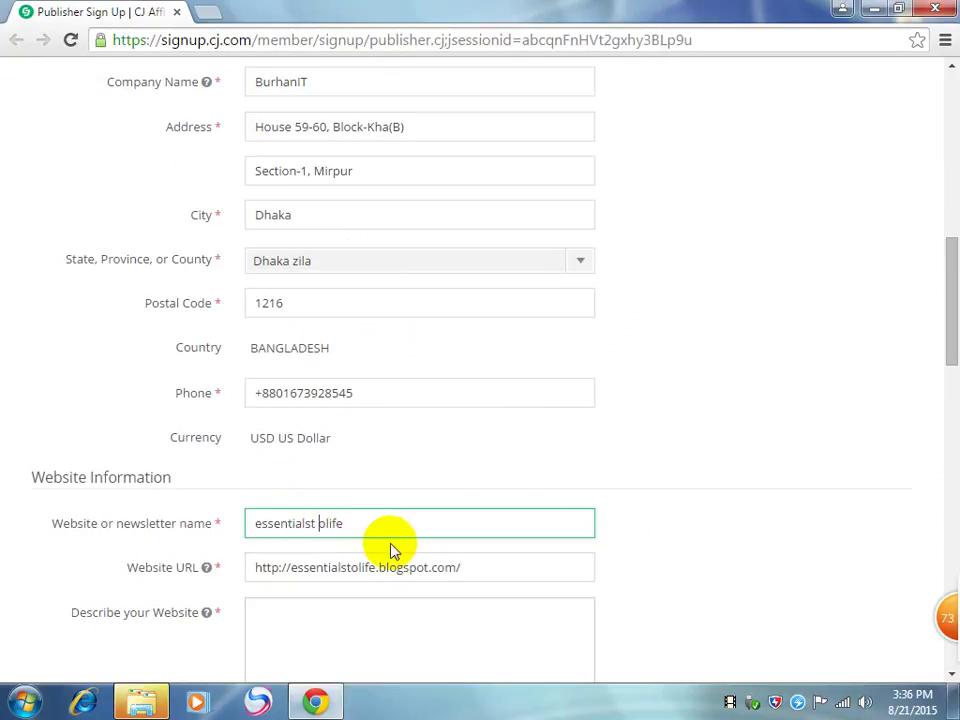
pyautogui.press('BackSpace')
pyautogui.press('Left')
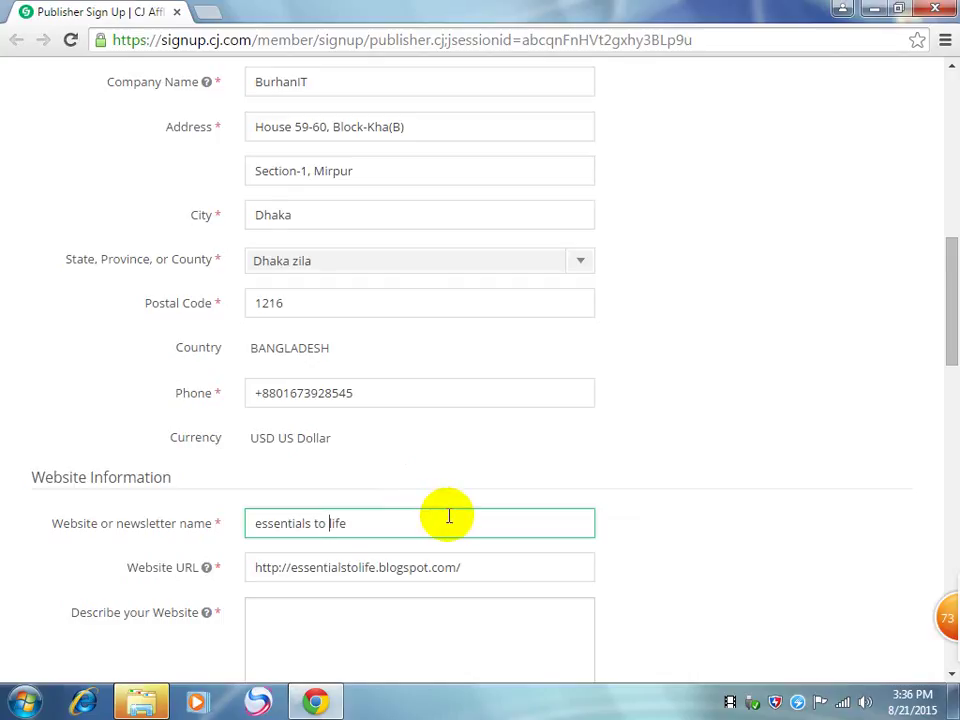
pyautogui.scroll(-2, 381, 462)
pyautogui.click(381, 462)
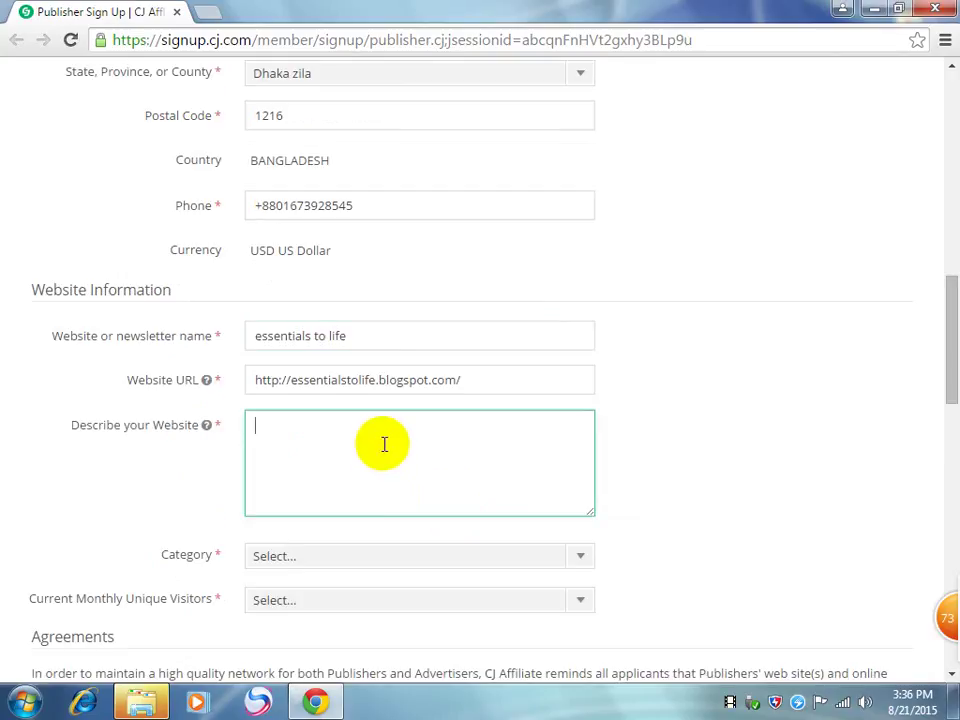
# - Pick Wellness under Health and Wellness in the Category dropdown
pyautogui.click(401, 557)
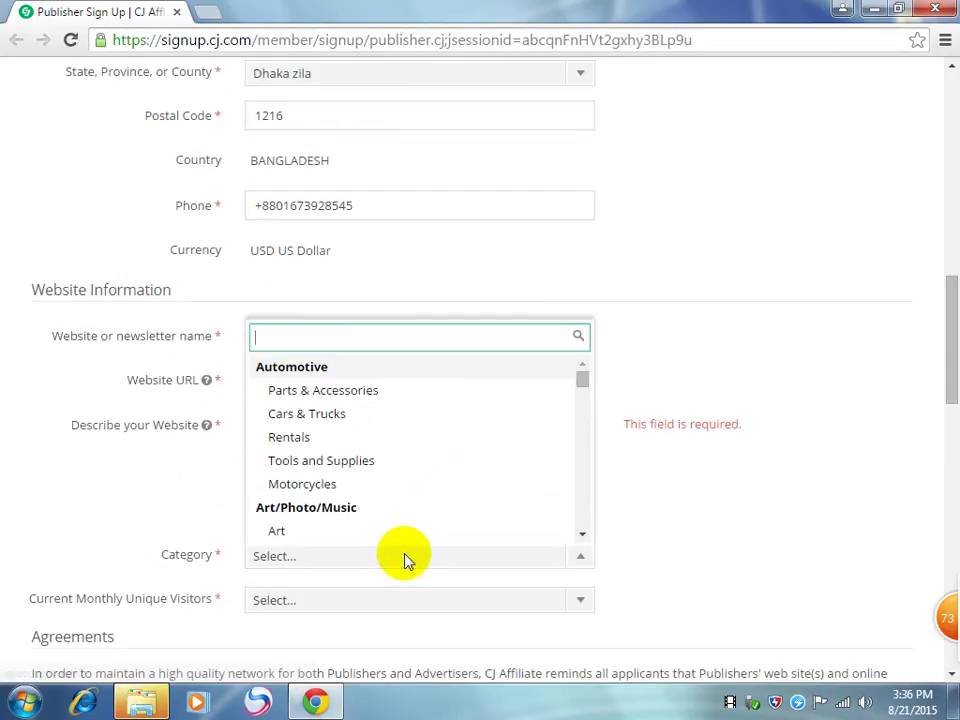
pyautogui.scroll(-2, 417, 493)
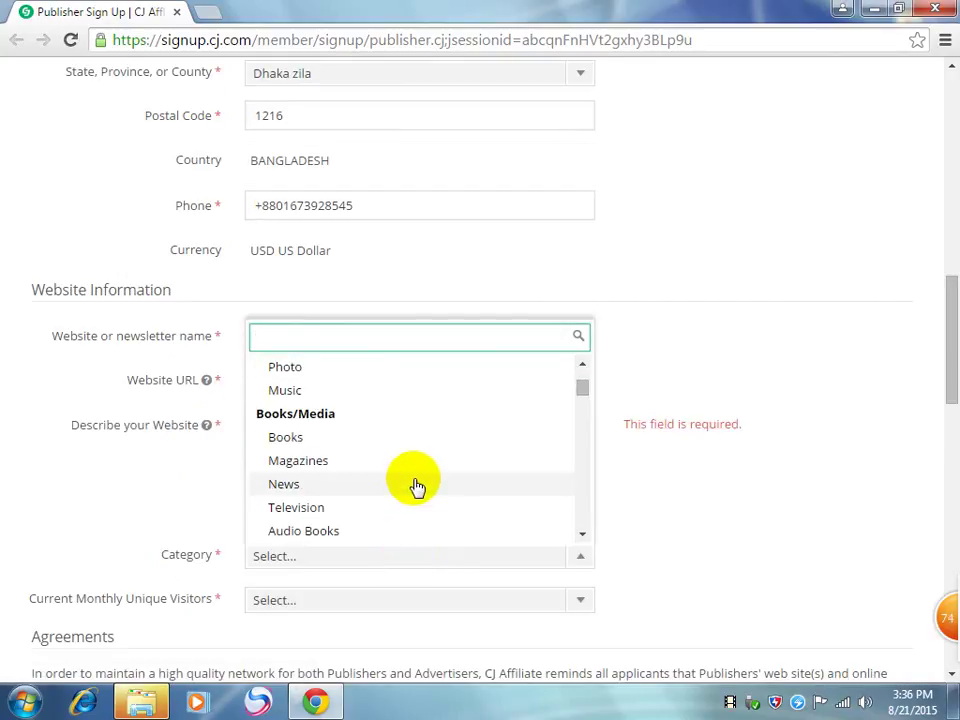
pyautogui.scroll(-2, 417, 487)
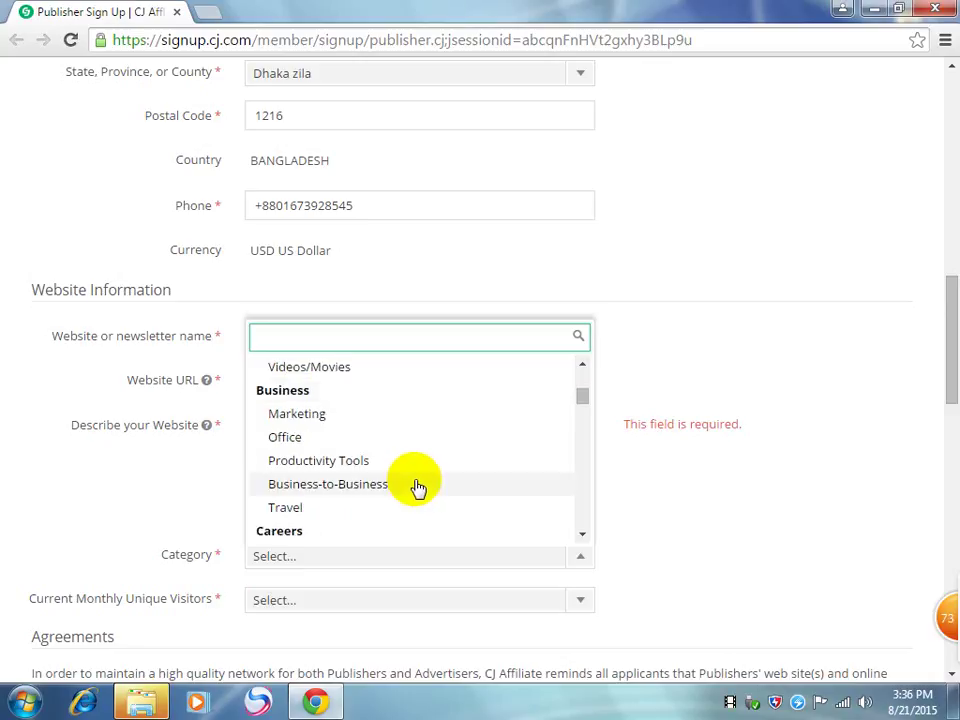
pyautogui.scroll(-2, 417, 487)
pyautogui.scroll(2, 417, 487)
pyautogui.scroll(-2, 417, 487)
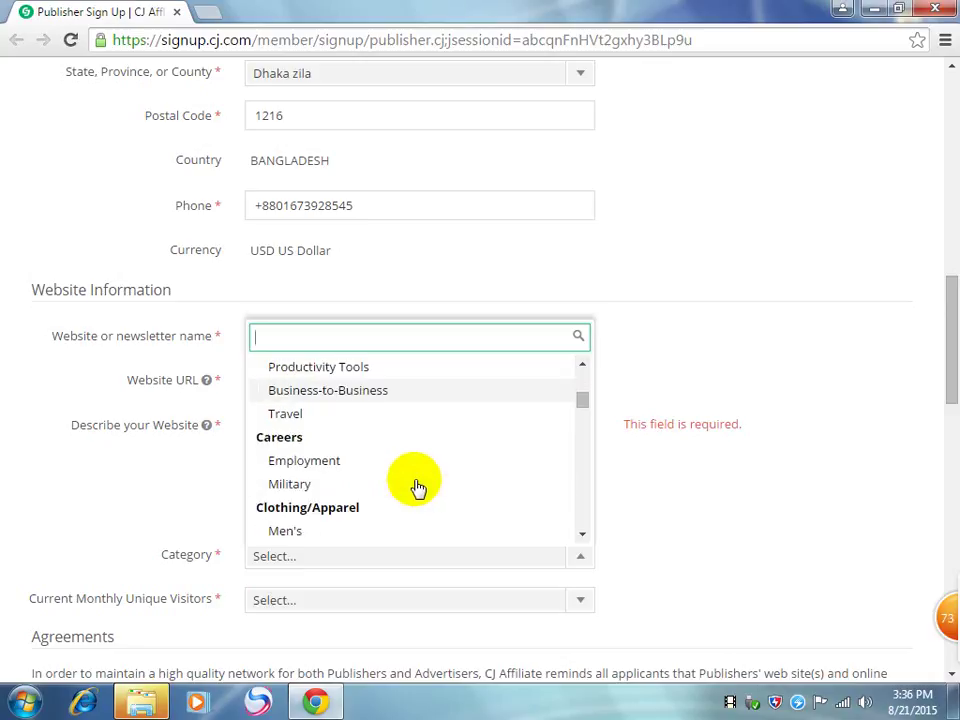
pyautogui.scroll(-2, 417, 487)
pyautogui.scroll(-3, 417, 487)
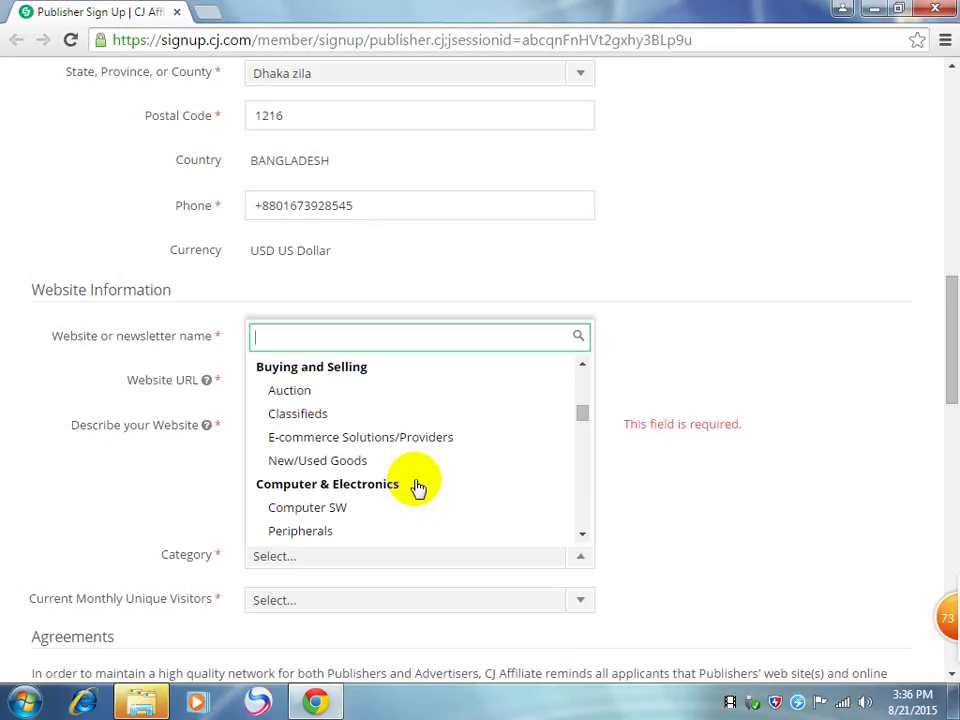
pyautogui.scroll(-2, 417, 487)
pyautogui.scroll(-2, 417, 487)
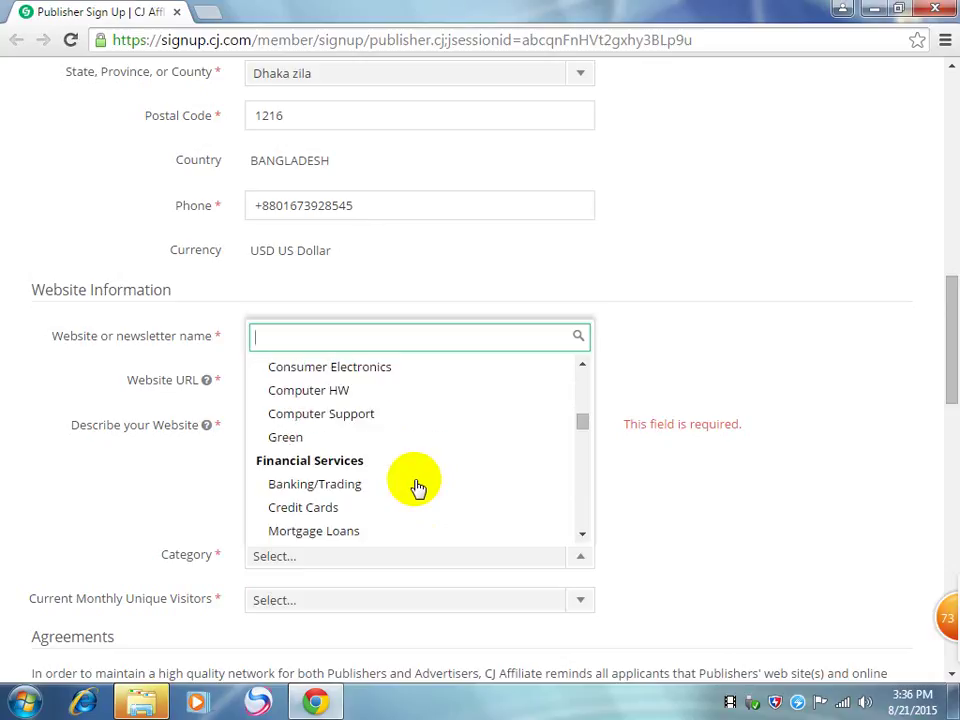
pyautogui.scroll(-2, 417, 487)
pyautogui.scroll(-2, 417, 487)
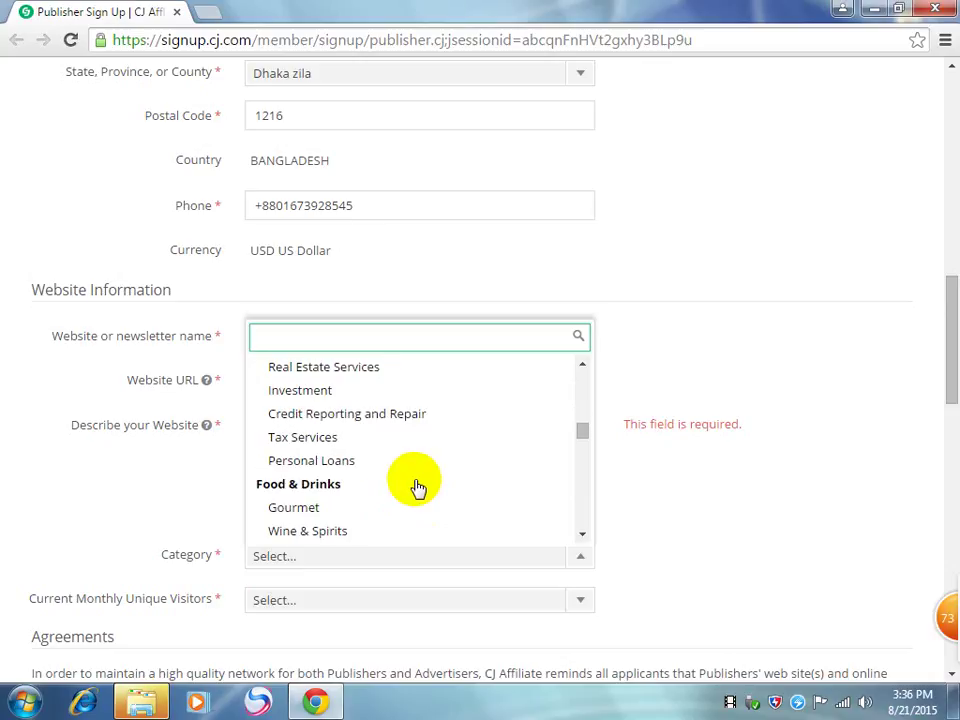
pyautogui.scroll(-4, 417, 487)
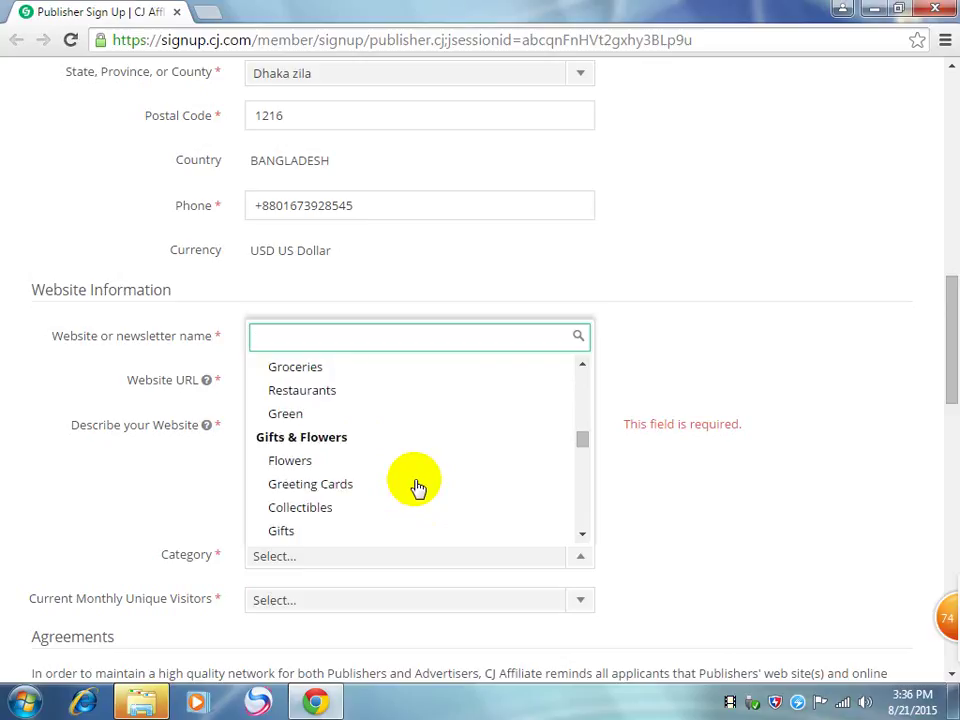
pyautogui.scroll(-4, 417, 487)
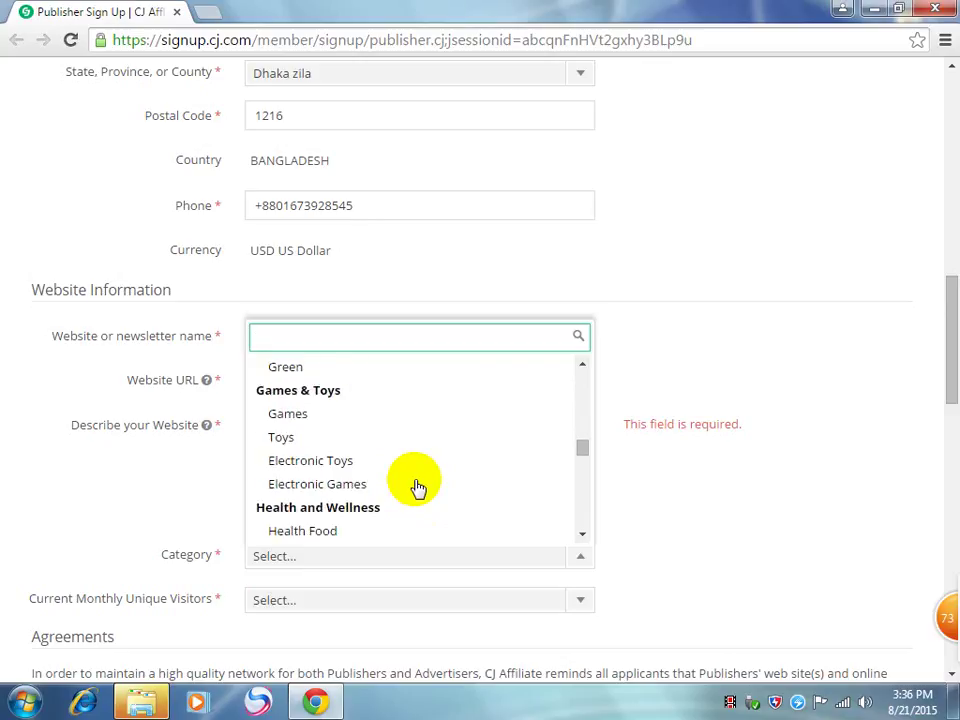
pyautogui.scroll(-2, 417, 487)
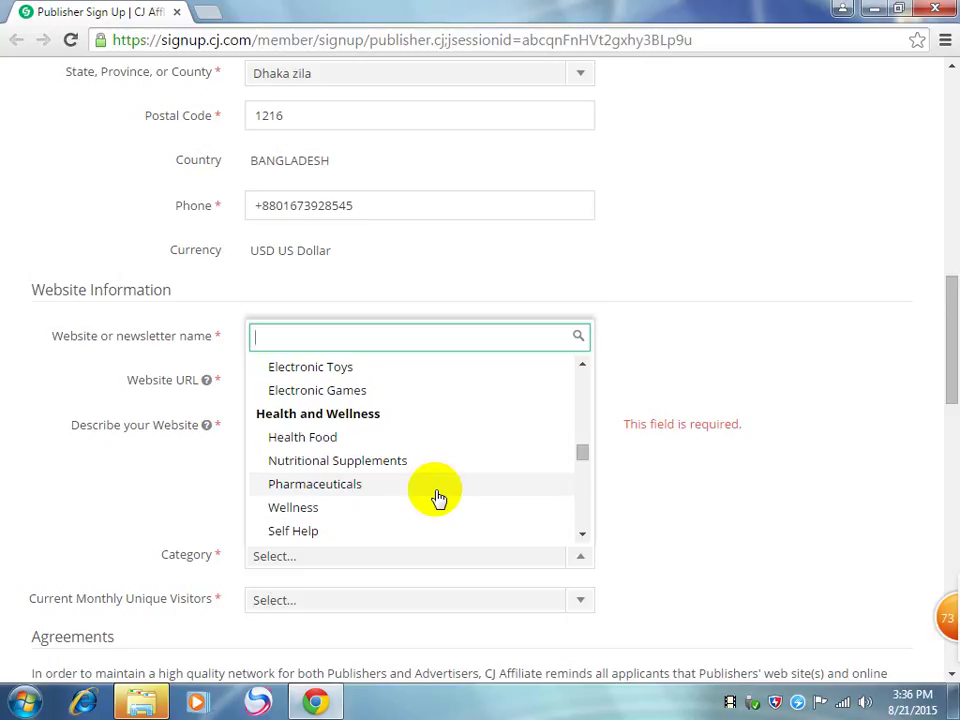
pyautogui.click(322, 508)
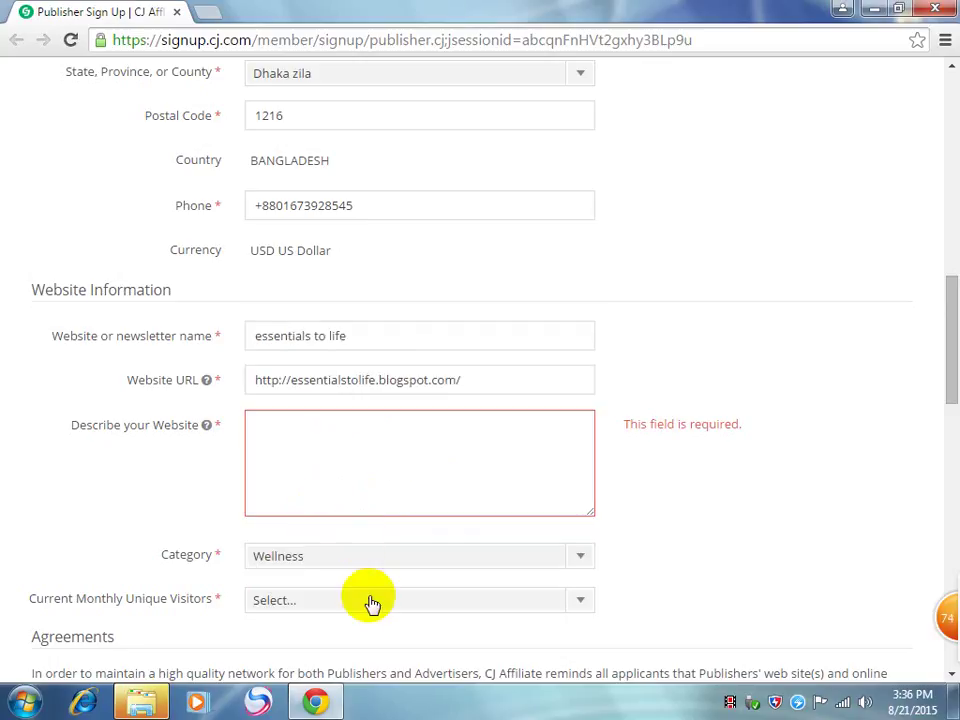
# - Choose 'Not yet launched' for Current Monthly Unique Visitors after trying other ranges
pyautogui.click(359, 604)
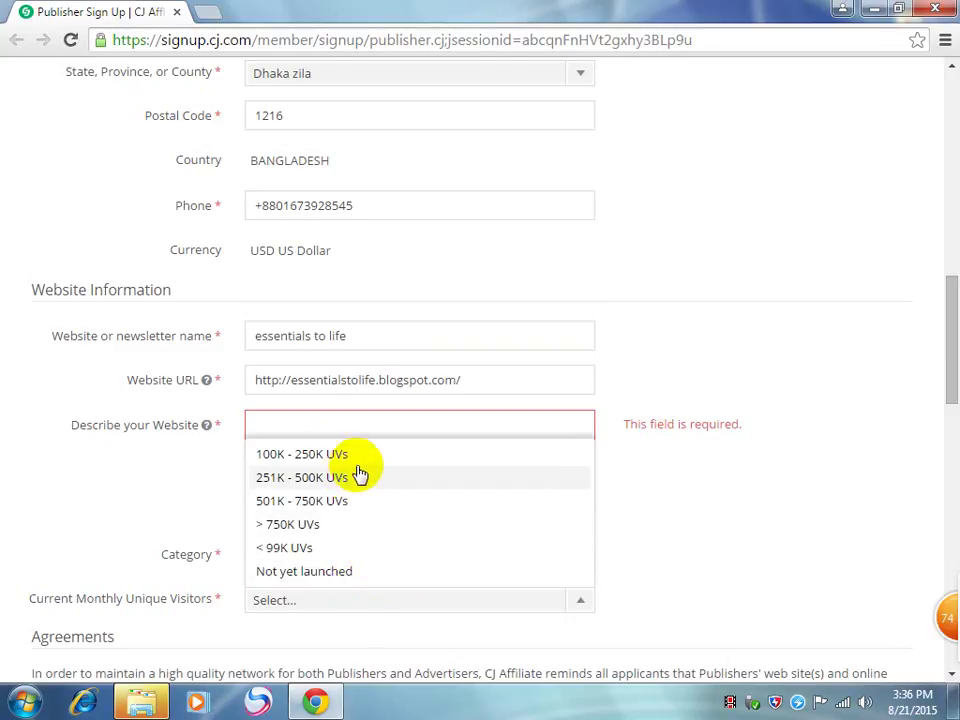
pyautogui.click(338, 555)
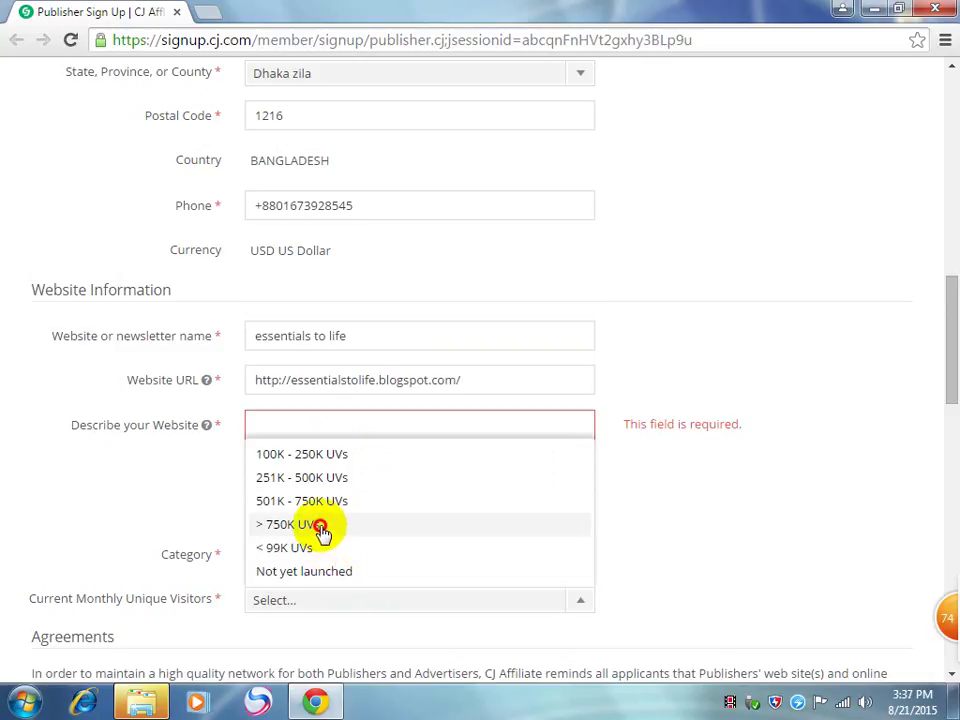
pyautogui.click(321, 528)
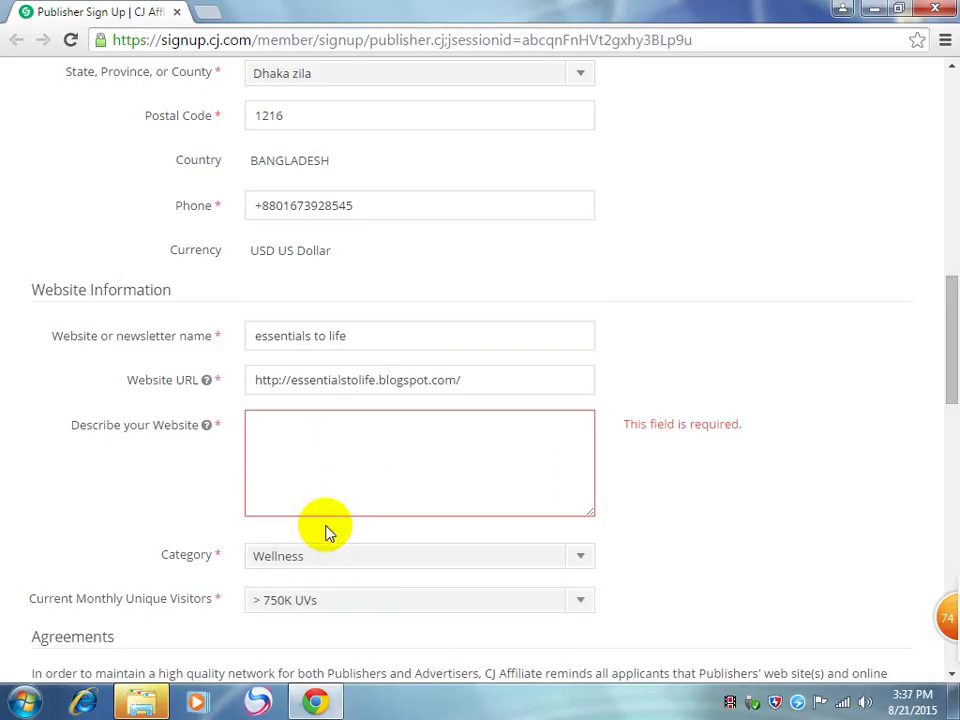
pyautogui.click(328, 601)
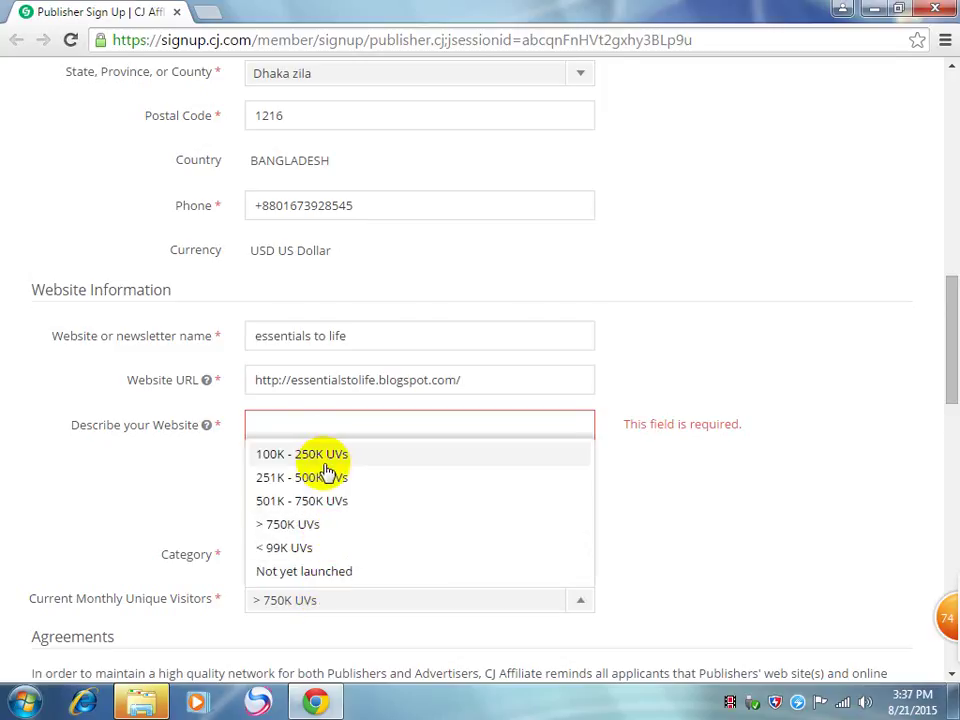
pyautogui.click(323, 455)
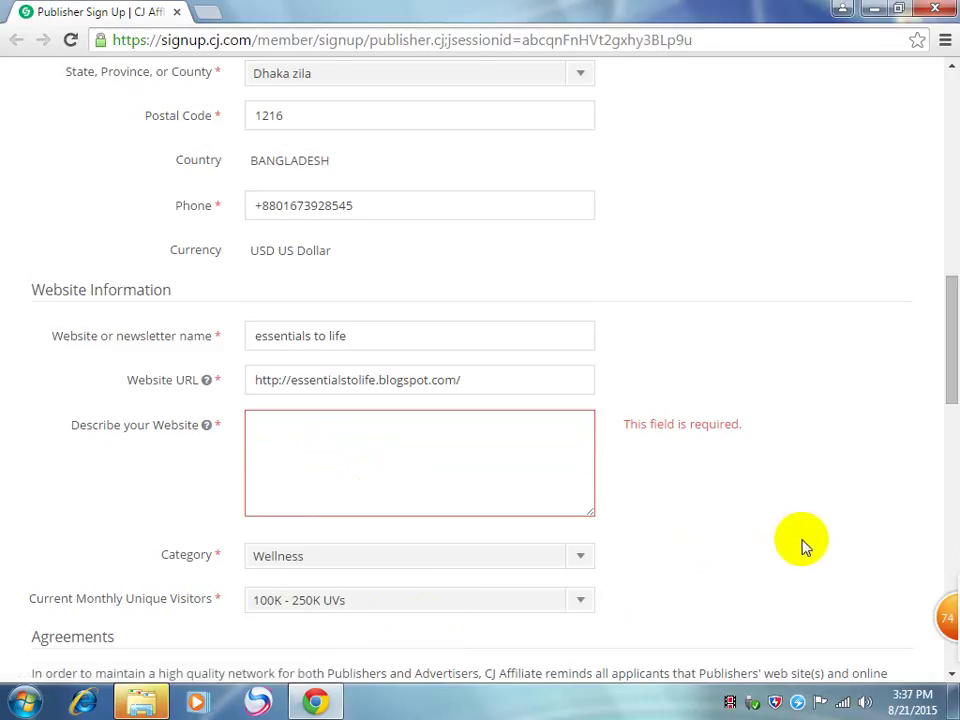
pyautogui.scroll(-2, 802, 545)
pyautogui.click(364, 287)
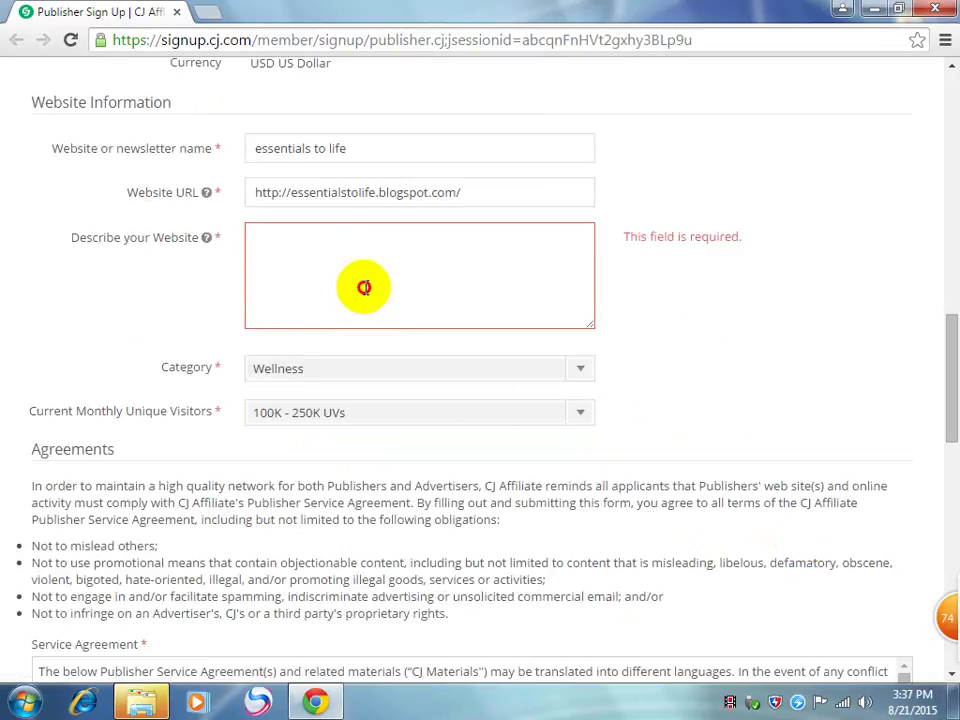
pyautogui.click(382, 414)
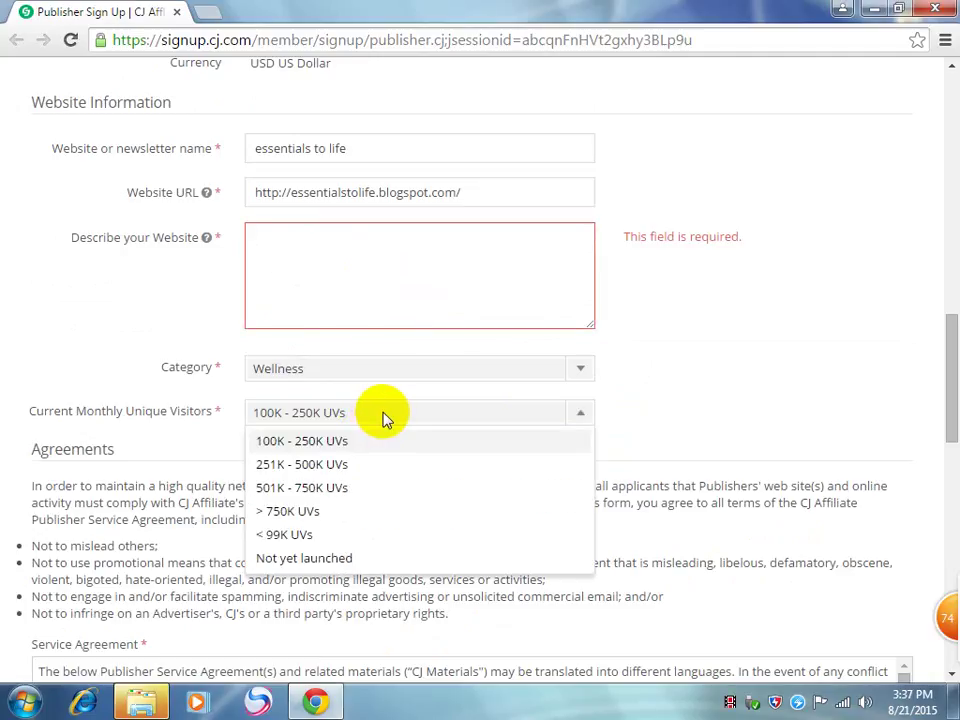
pyautogui.click(338, 570)
pyautogui.click(364, 302)
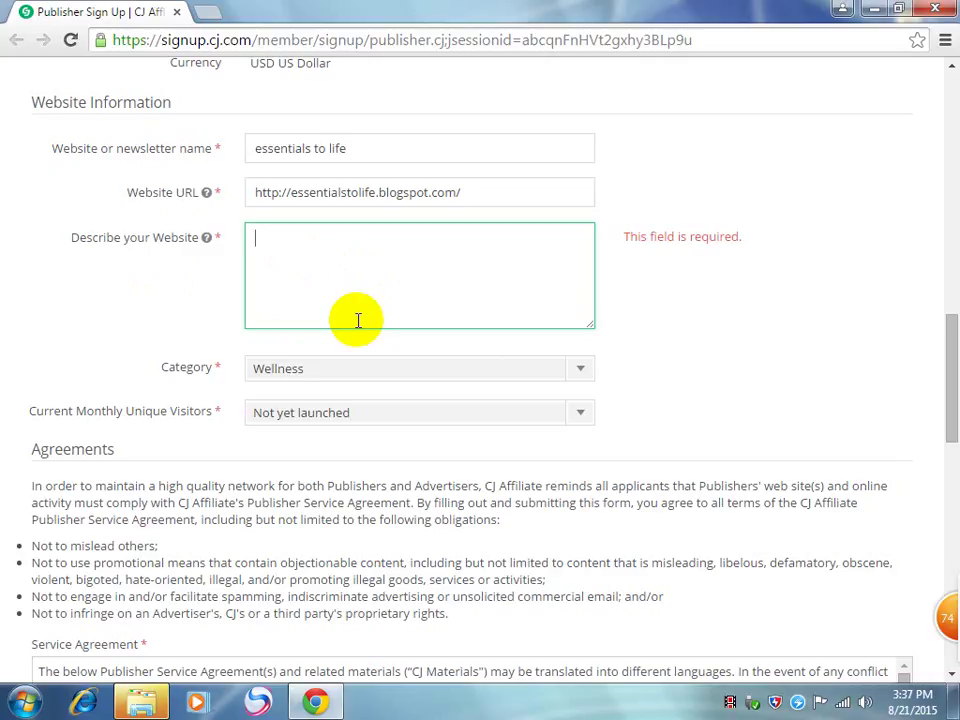
# - Describe the website as 'Fitness, Health news, Weight gain or loss, Men and Women problem etc.'
pyautogui.write('Fit')
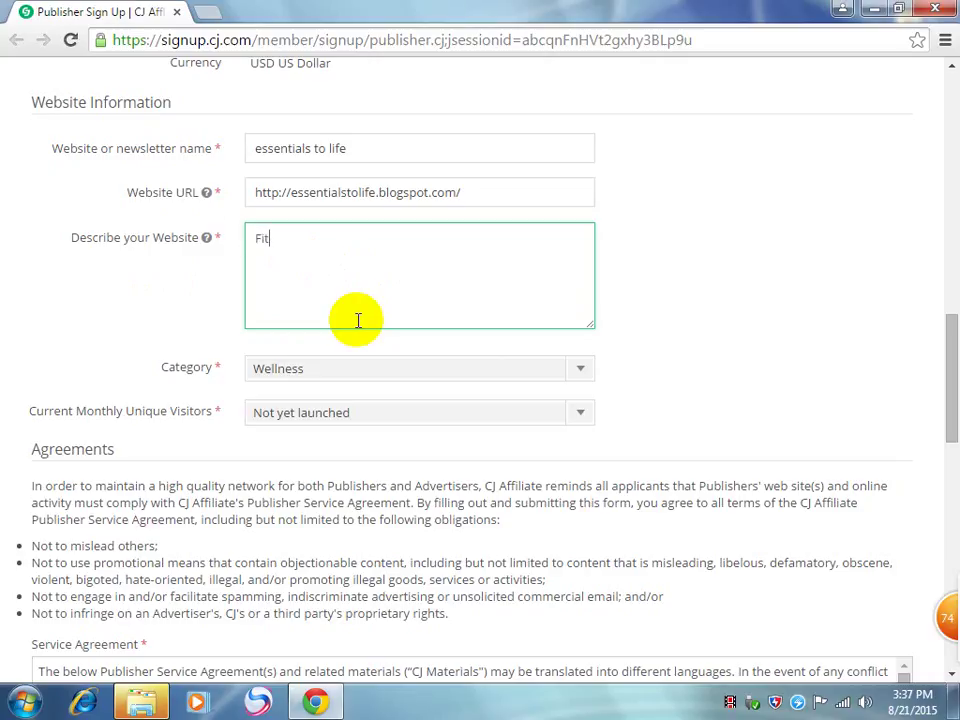
pyautogui.write('ness, Health news')
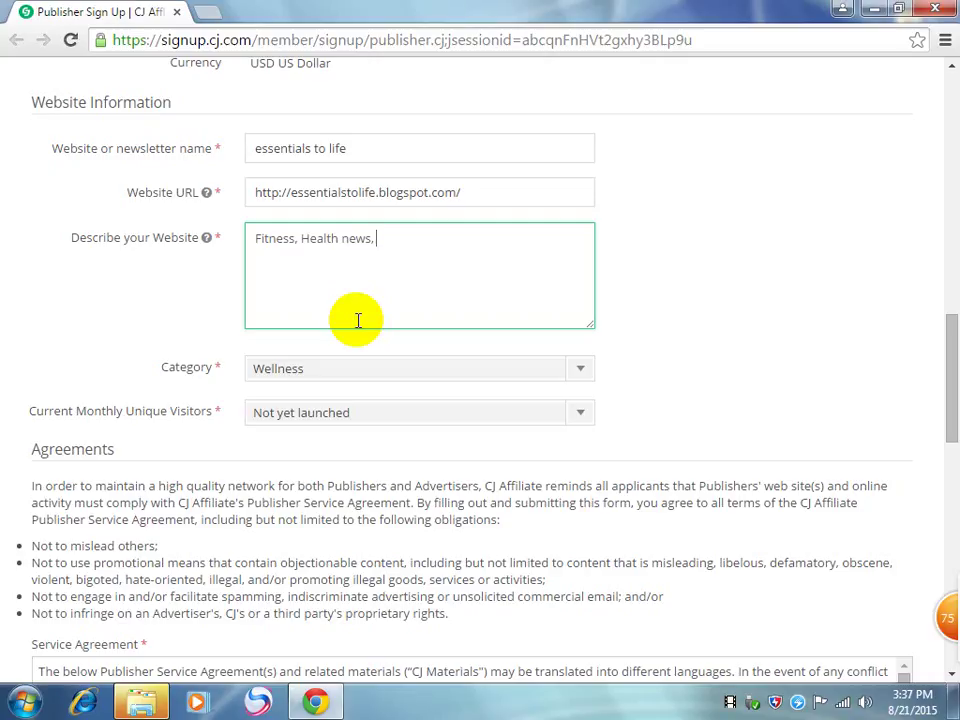
pyautogui.write(', W')
pyautogui.write('el')
pyautogui.write('ght')
pyautogui.write(' ga')
pyautogui.write('in')
pyautogui.write(' or ')
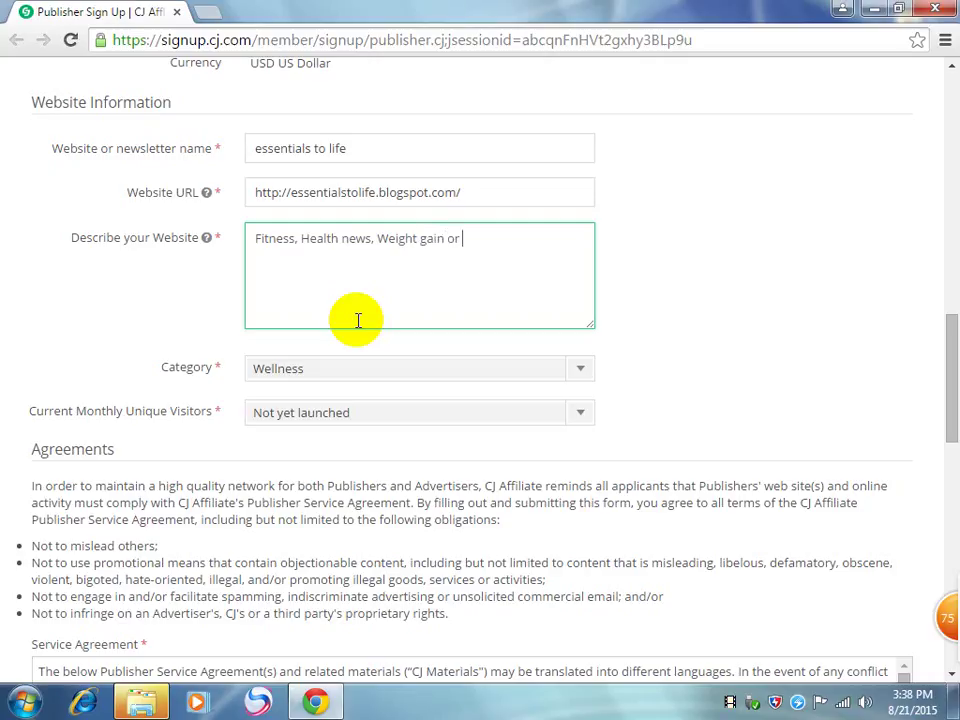
pyautogui.write('loss, Men a')
pyautogui.write('nd Women')
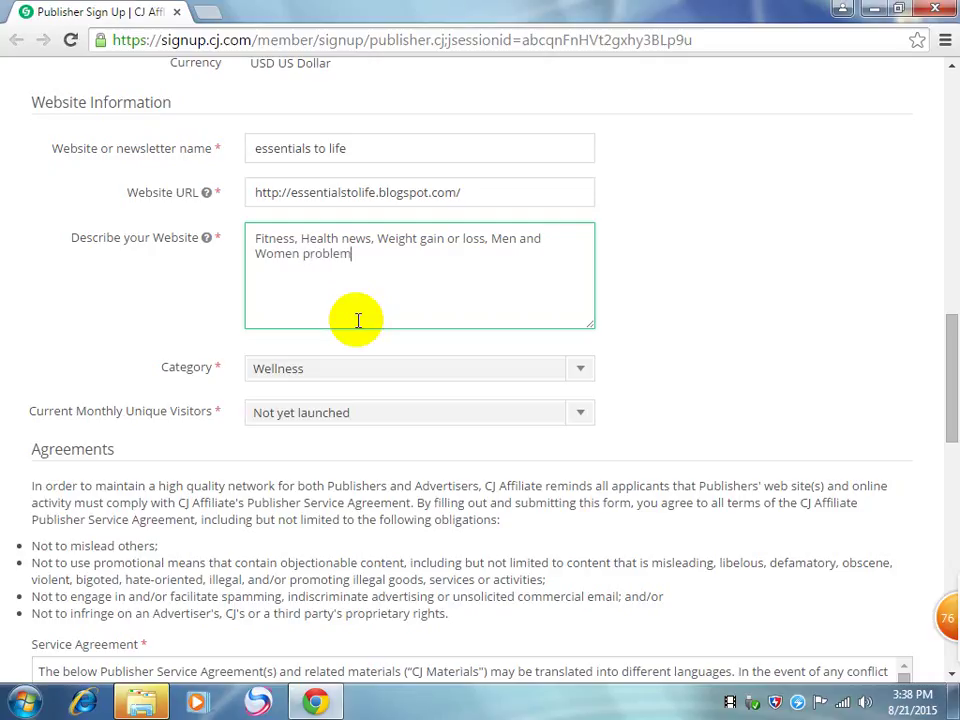
pyautogui.write('problem etc.')
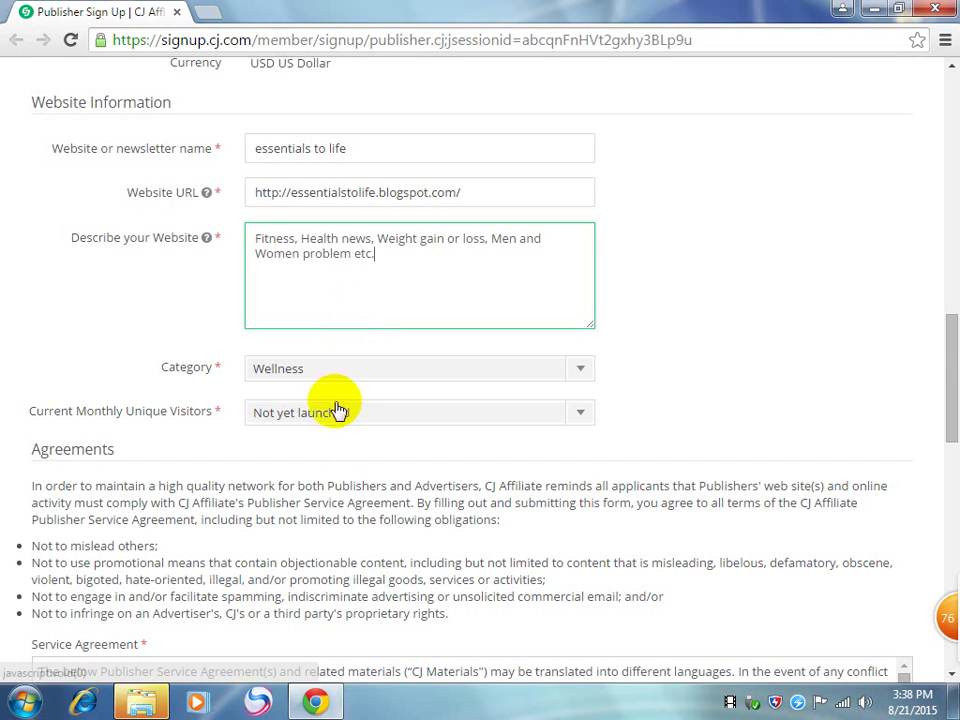
pyautogui.scroll(-4, 336, 447)
# - Accept all five agreements and certifications, then start the 'I'm not a robot' check
pyautogui.scroll(-15, 336, 447)
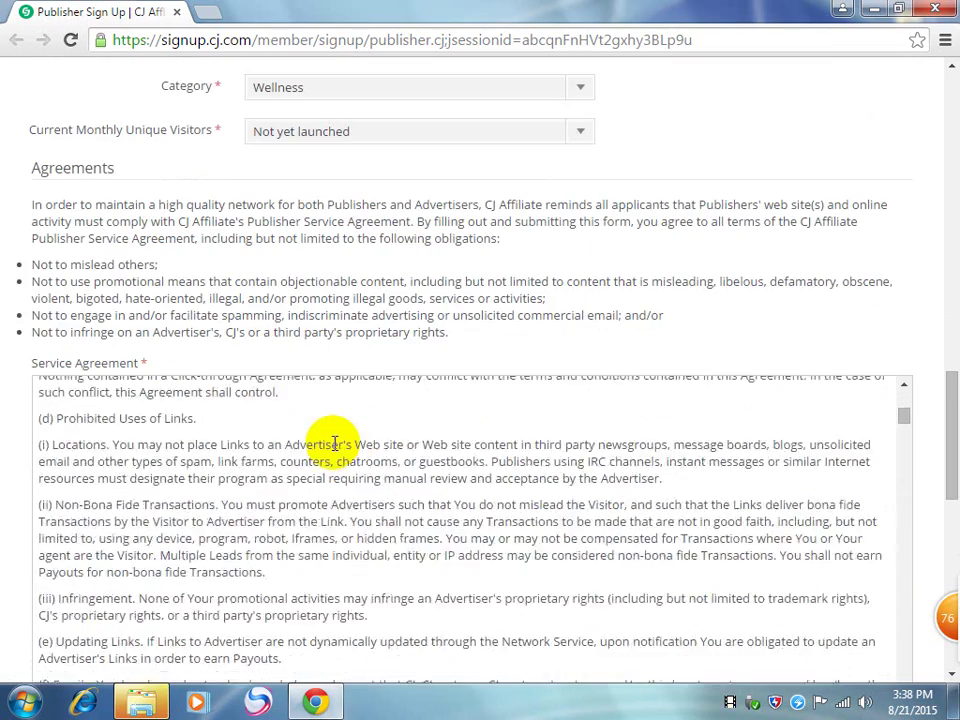
pyautogui.scroll(-10, 340, 437)
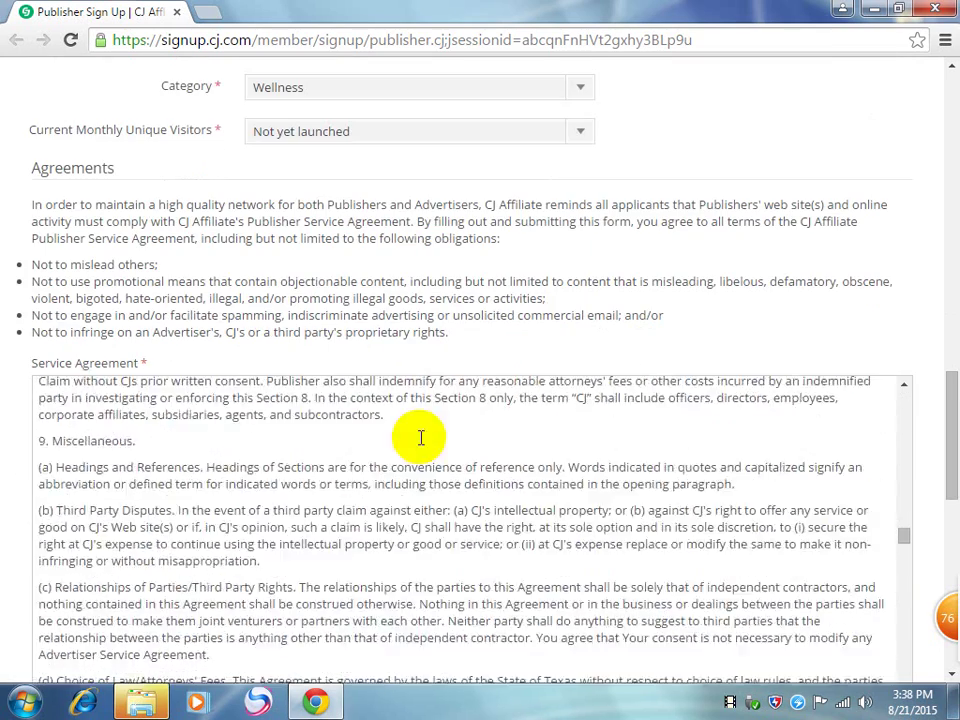
pyautogui.scroll(1, 63, 220)
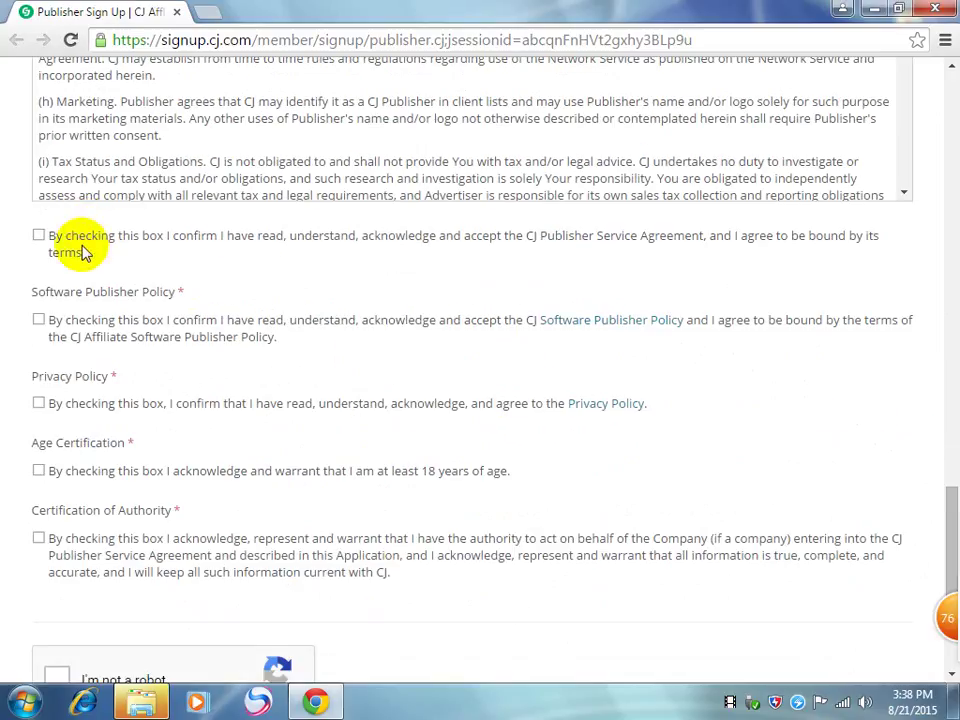
pyautogui.click(38, 236)
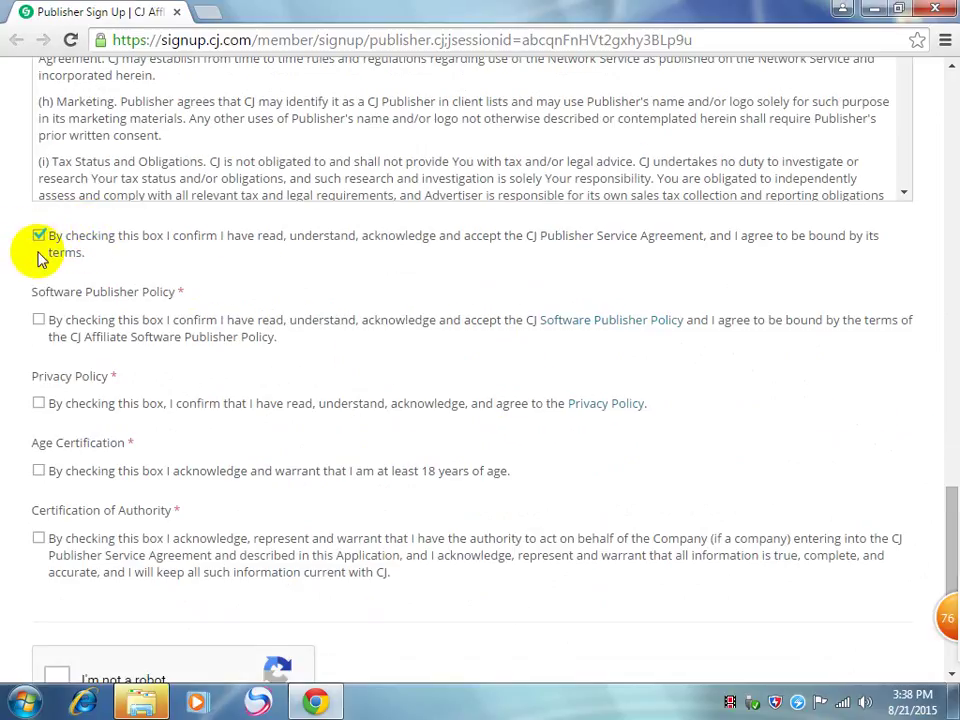
pyautogui.click(39, 320)
pyautogui.click(38, 403)
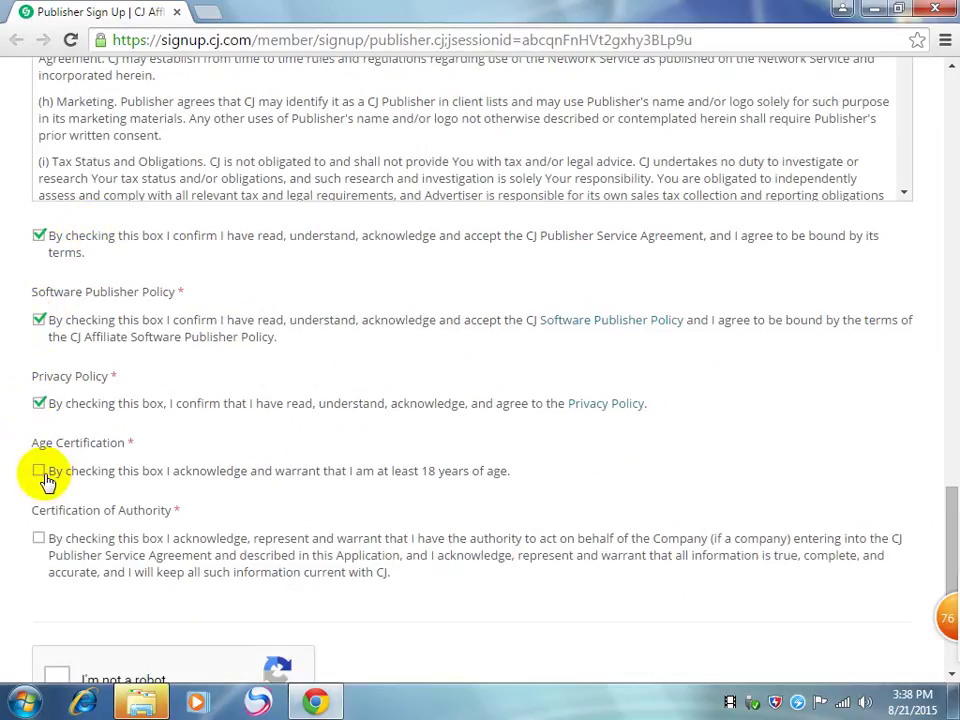
pyautogui.click(38, 471)
pyautogui.click(39, 538)
pyautogui.scroll(-3, 220, 505)
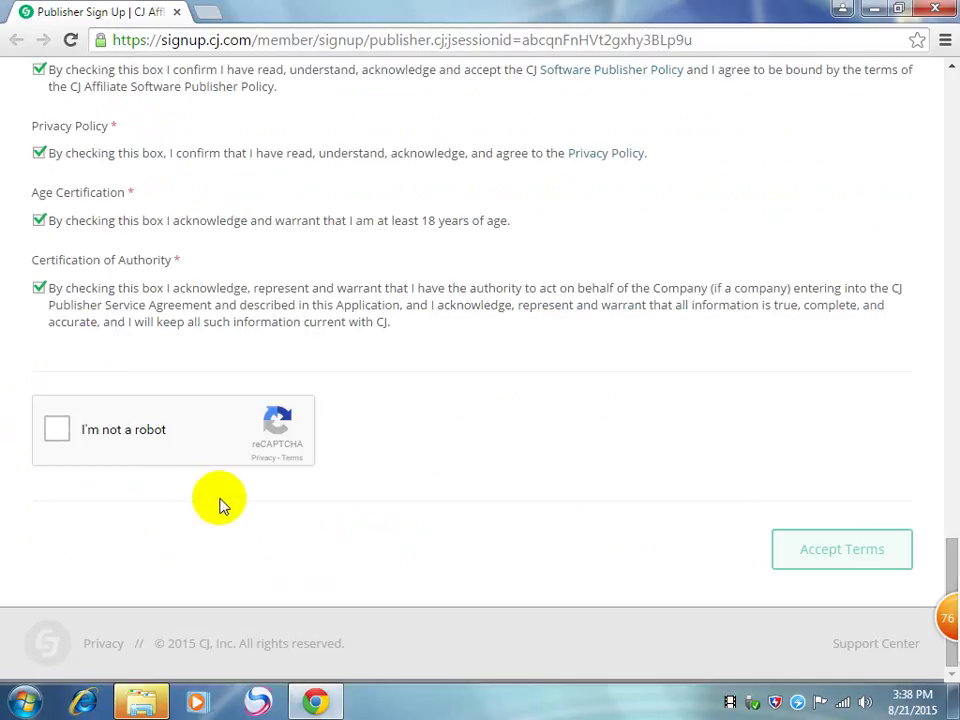
pyautogui.click(56, 430)
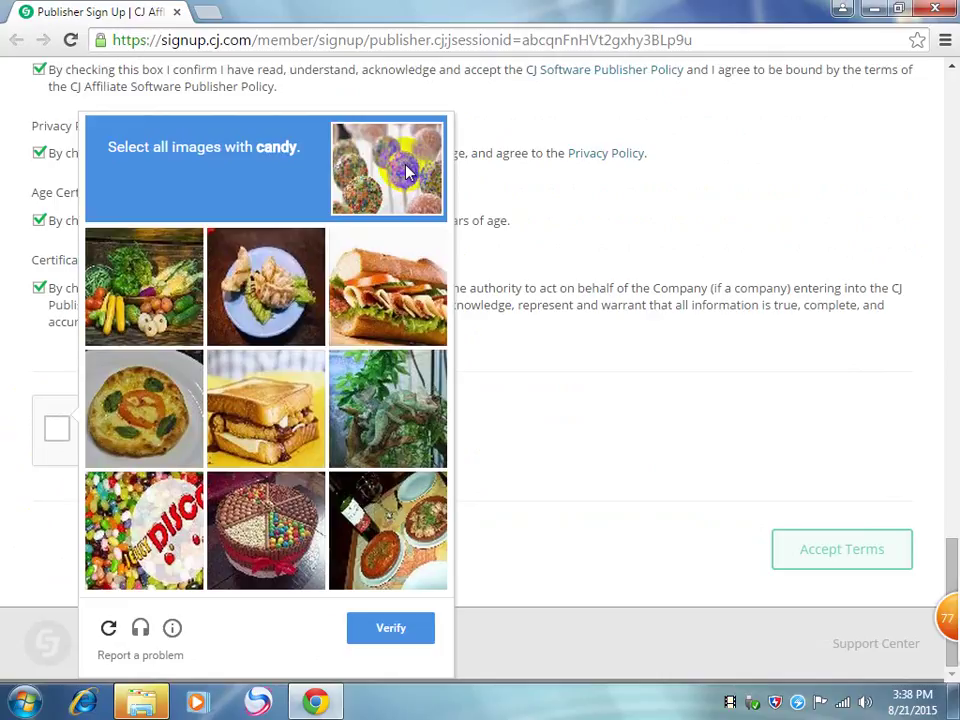
# - Select the jelly-bean and chocolate cake candy images, verify, and accept the terms to submit
pyautogui.click(118, 555)
pyautogui.click(310, 531)
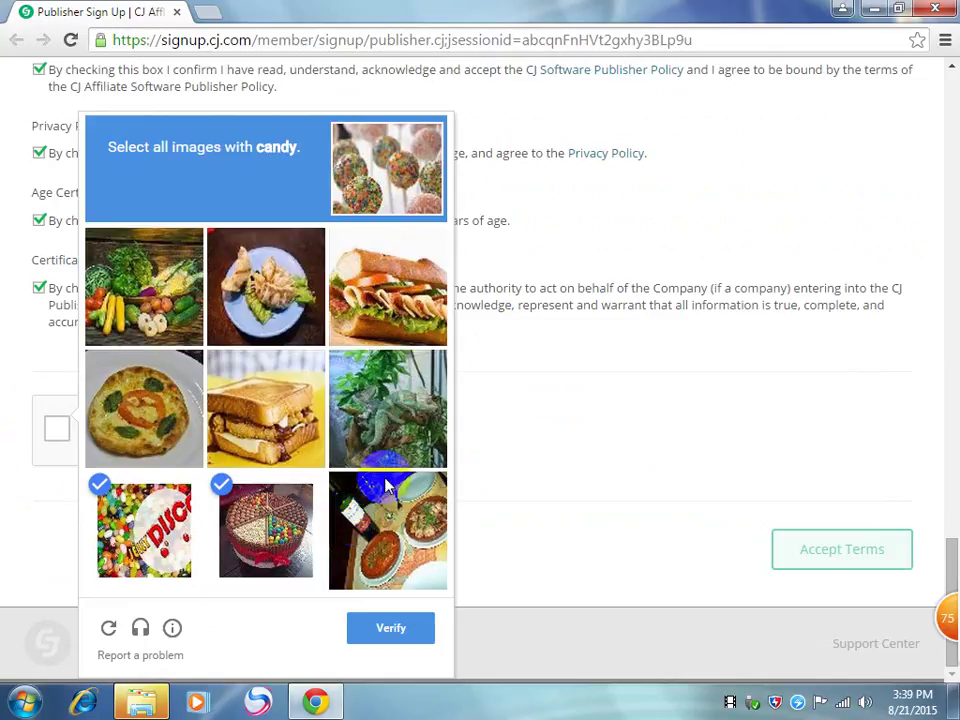
pyautogui.click(395, 632)
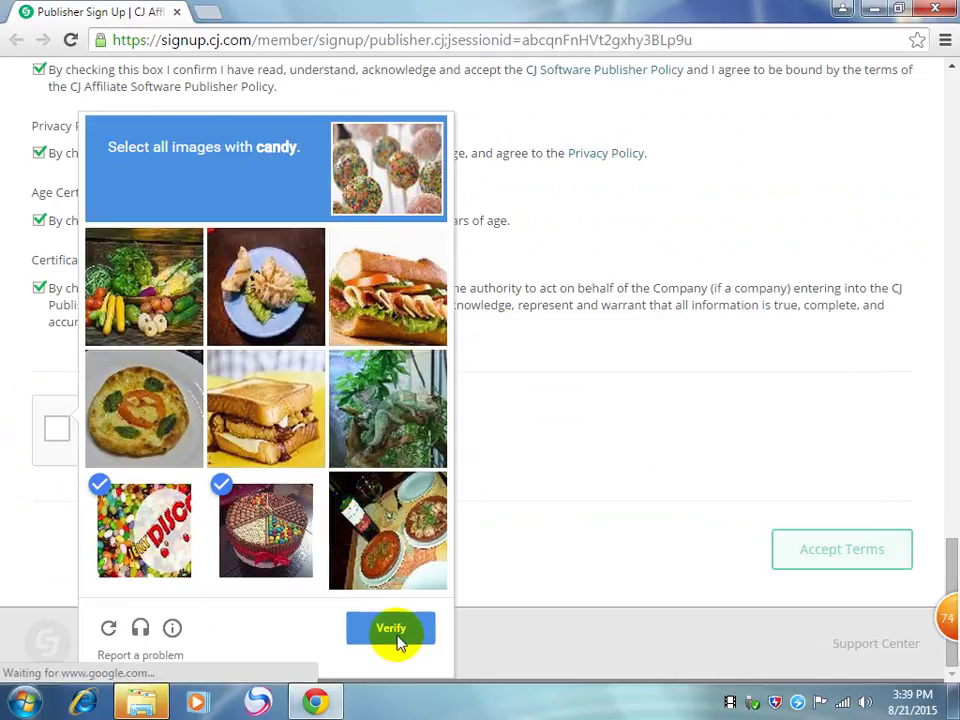
pyautogui.click(816, 558)
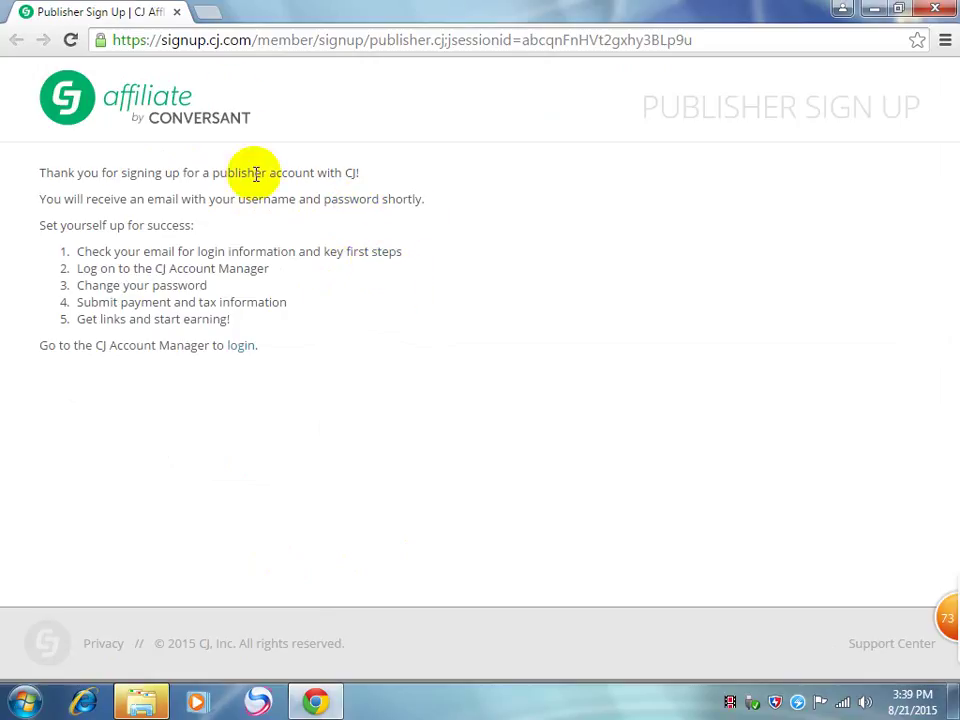
pyautogui.click(213, 17)
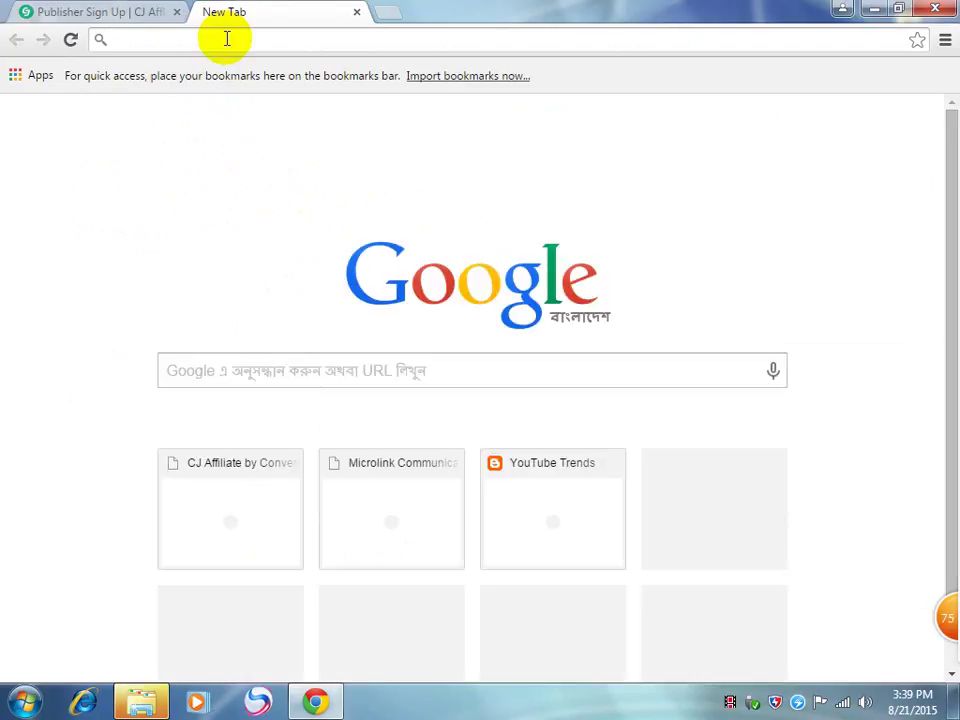
pyautogui.write('gmai')
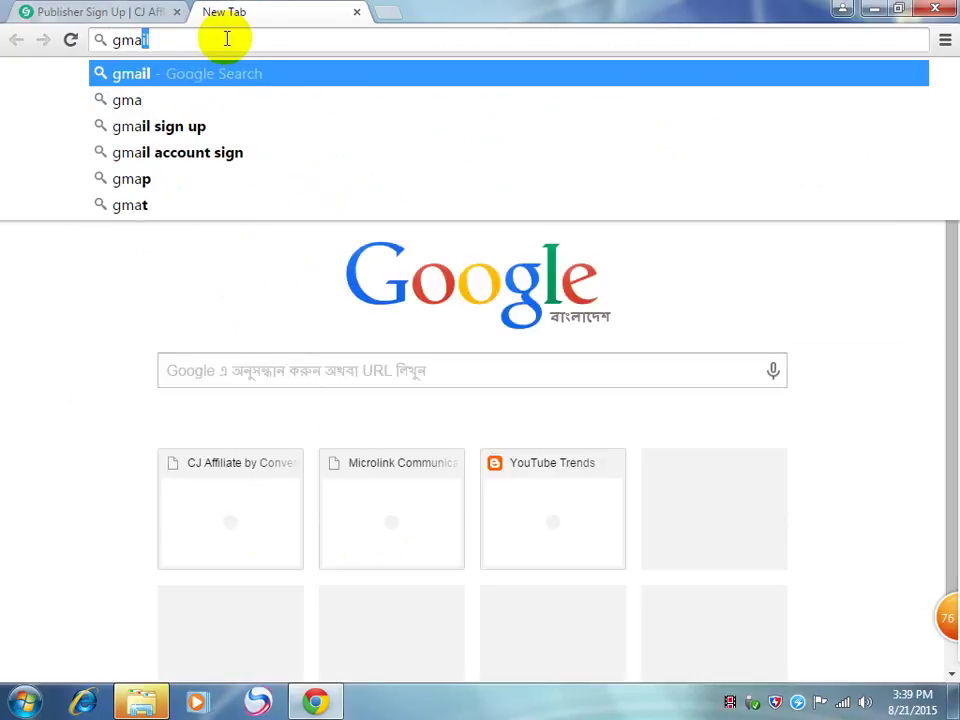
pyautogui.write('l')
pyautogui.hotkey('ctrl', 'Return')
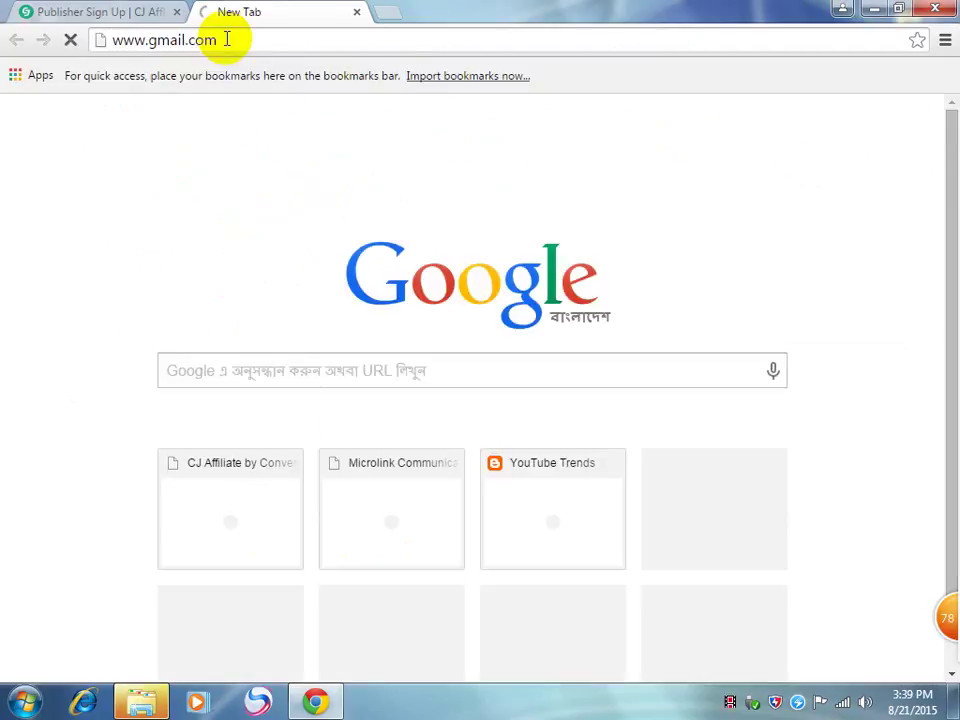
pyautogui.click(141, 20)
pyautogui.click(242, 13)
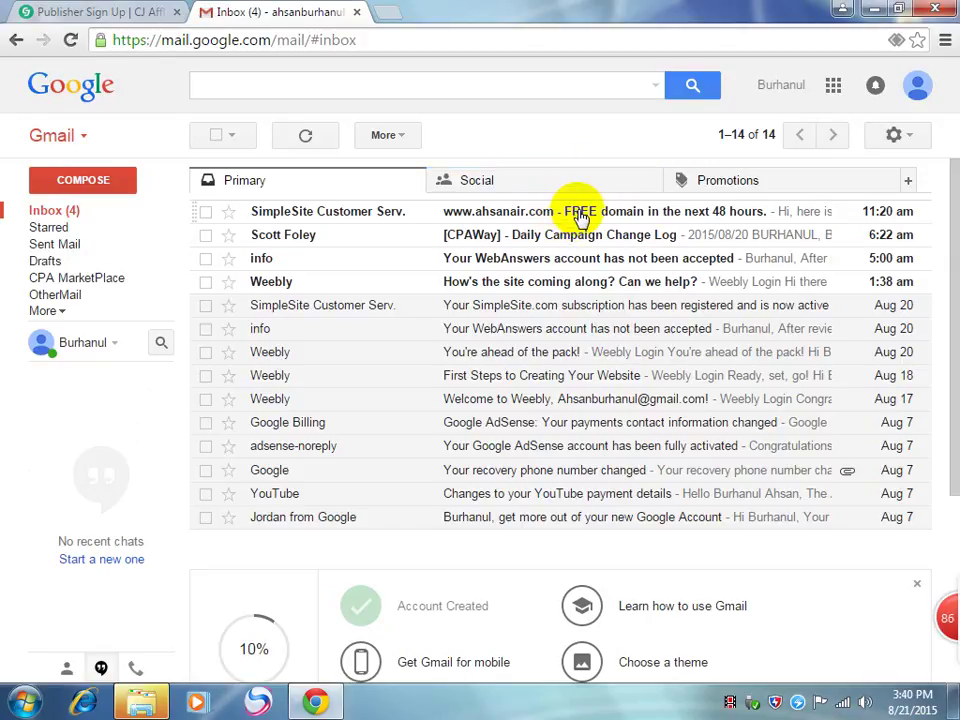
# - Look through Gmail's Social, Promotions and Primary categories, then open a blank third browser tab
pyautogui.click(522, 190)
pyautogui.click(745, 186)
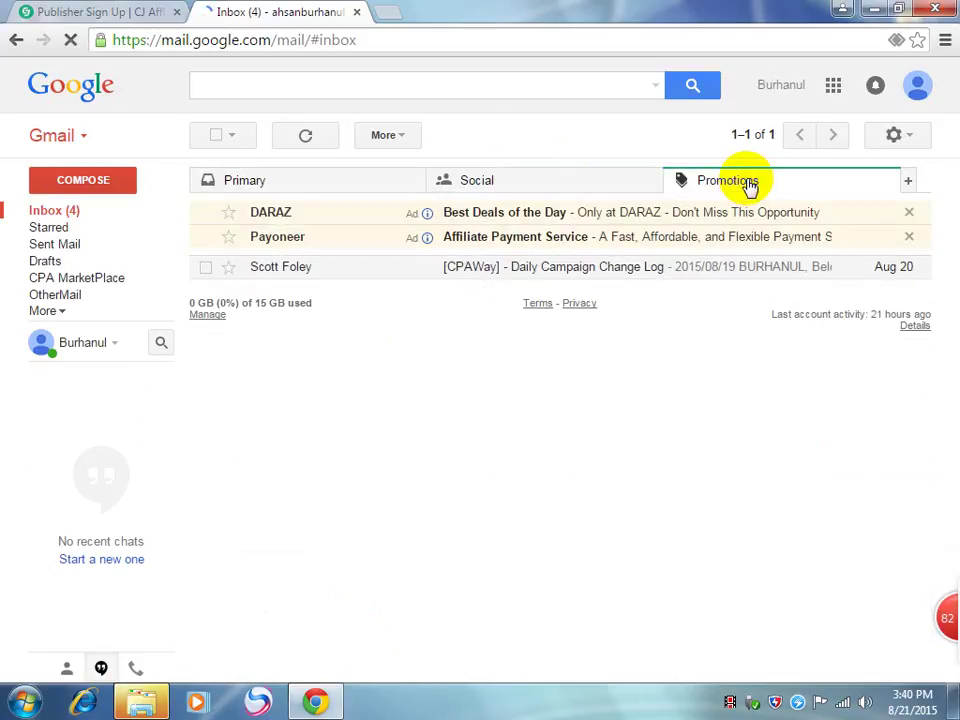
pyautogui.click(564, 180)
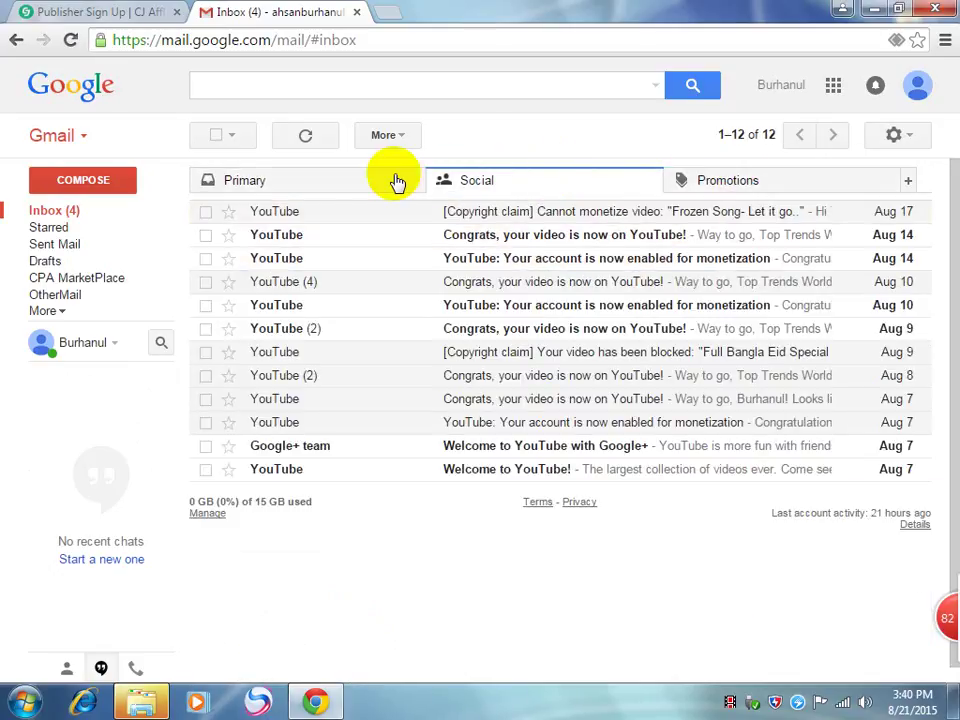
pyautogui.click(354, 182)
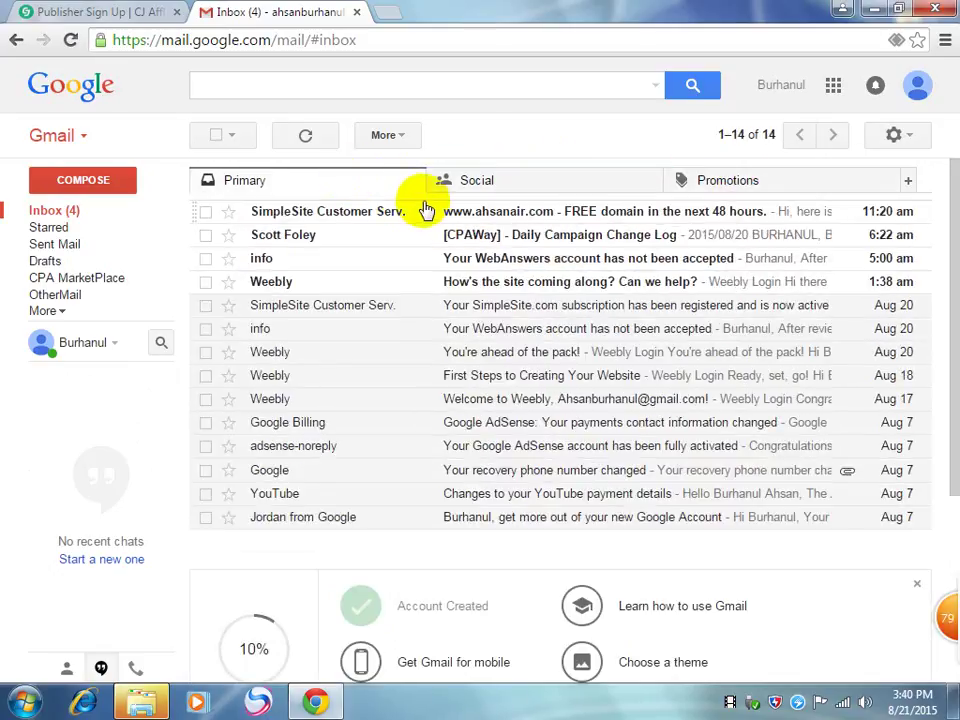
pyautogui.click(369, 221)
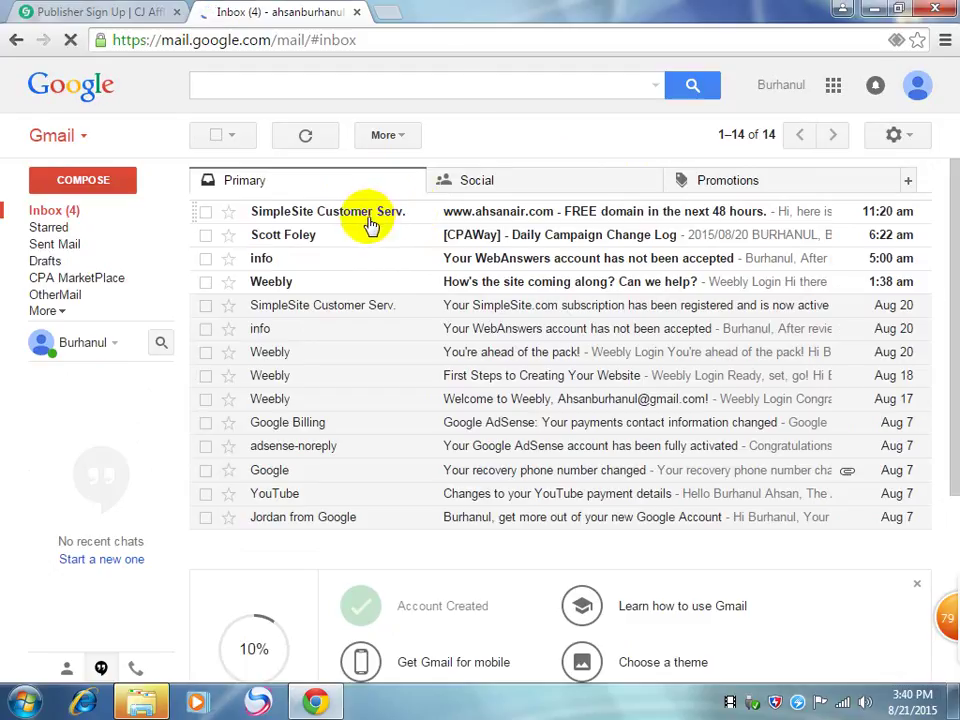
pyautogui.click(387, 13)
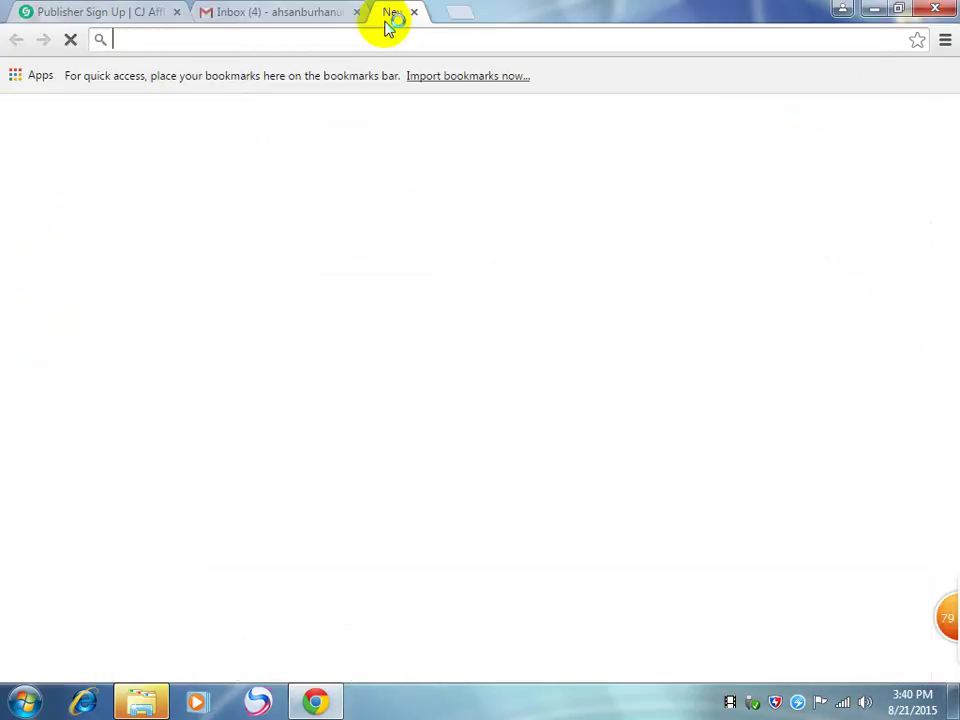